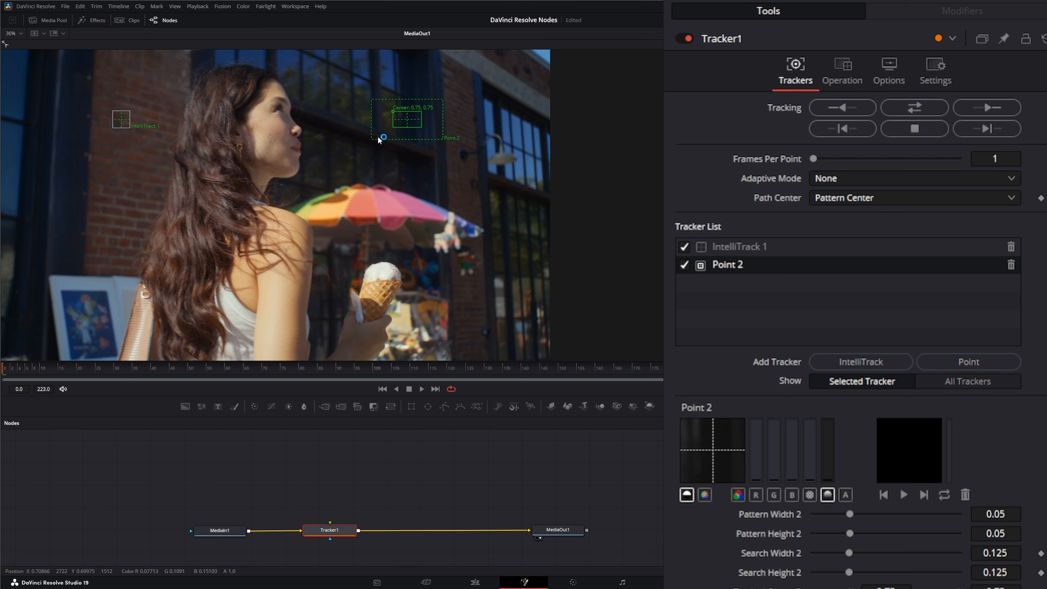
- Save the project, then disable the IntelliTrack 1 tracker and make Point 2 the selected tracker
key("ctrl+s")
left_click(684, 247)
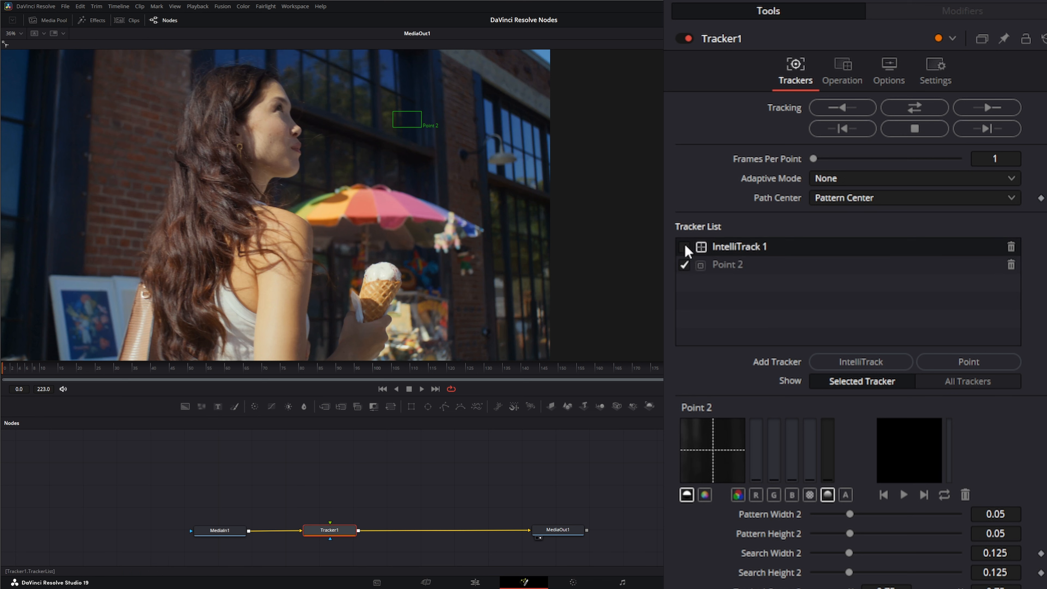
left_click(734, 264)
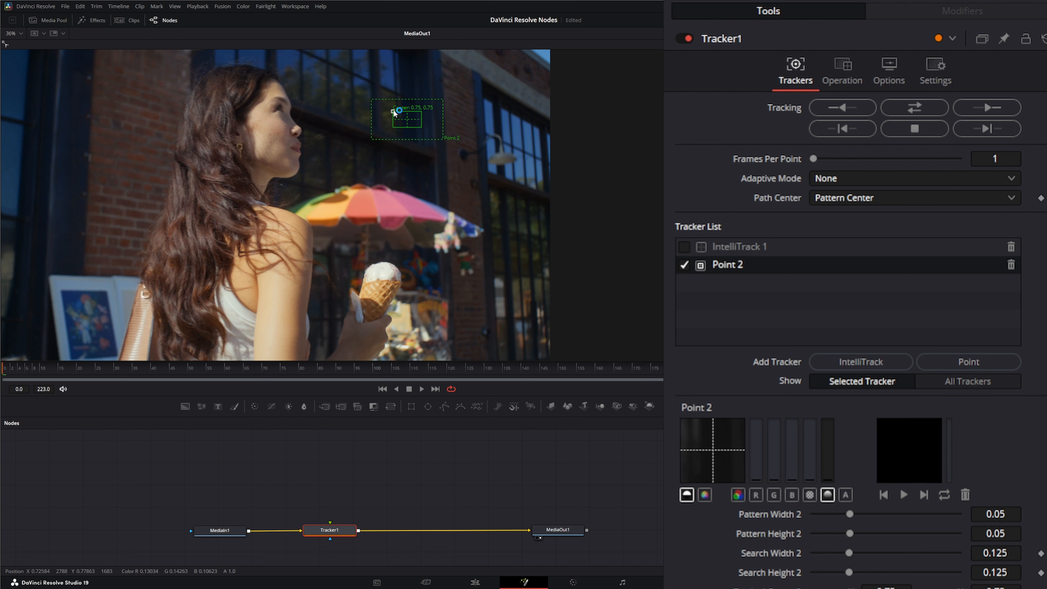
- Fit Point 2's pattern box, about 0.034 by 0.052, over the dark lamp mount and shrink its search area to about 0.084 by 0.113
left_click_drag(395, 112, 463, 162)
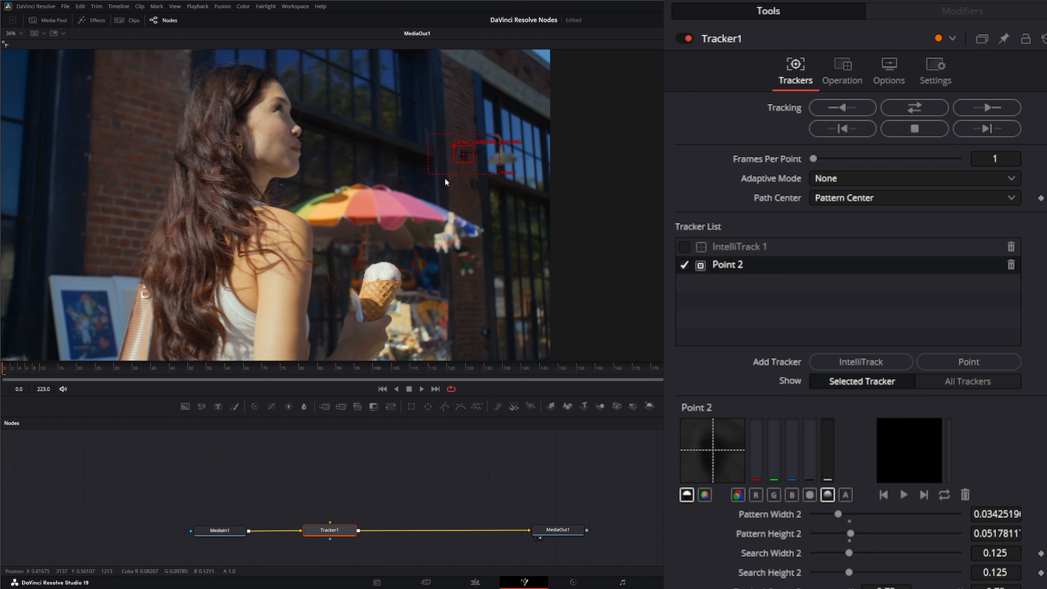
left_click_drag(445, 174, 440, 165)
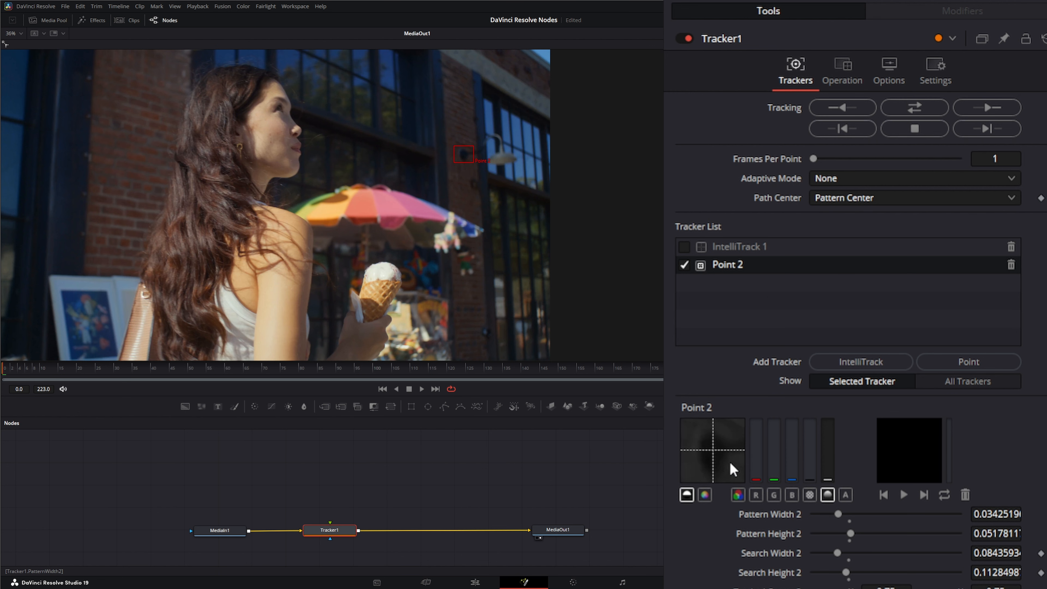
- Compare Point 2's pattern channels and preview modes, choosing automatic channel selection with the monochrome preview
scroll(740, 437, "down", 3)
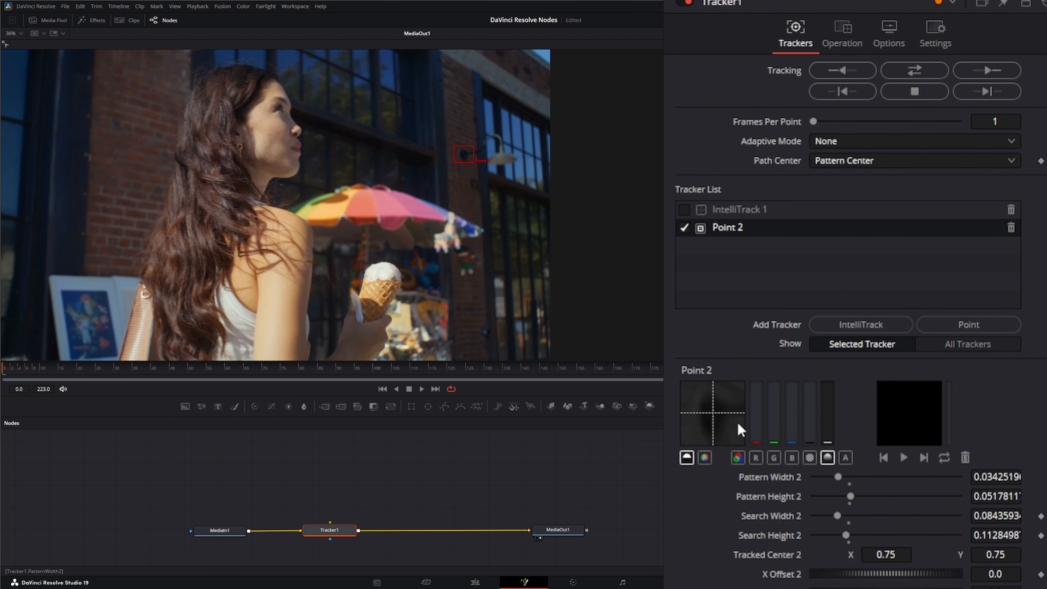
scroll(741, 430, "down", 2)
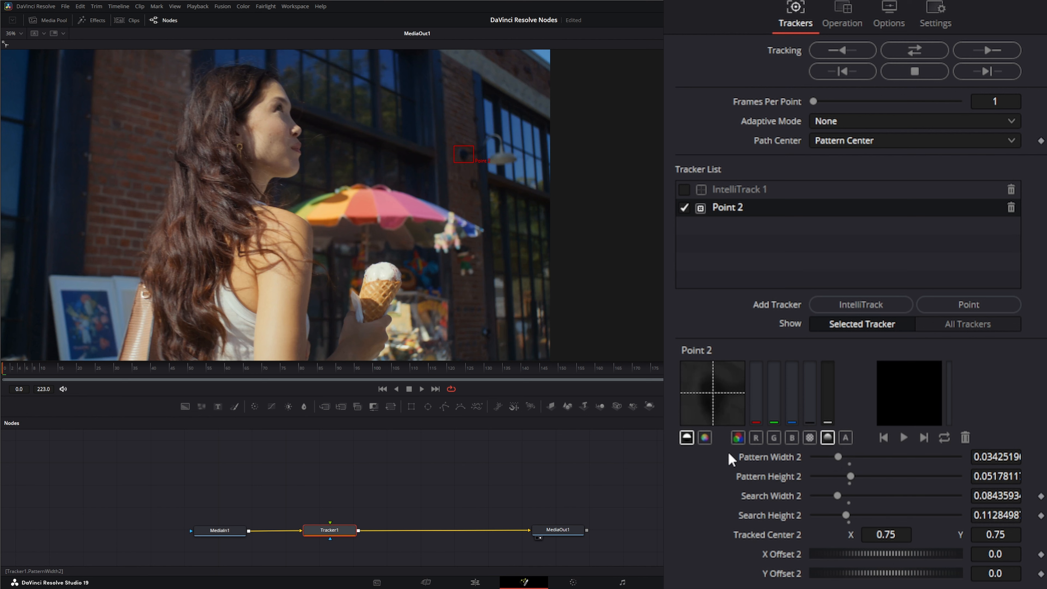
left_click(737, 438)
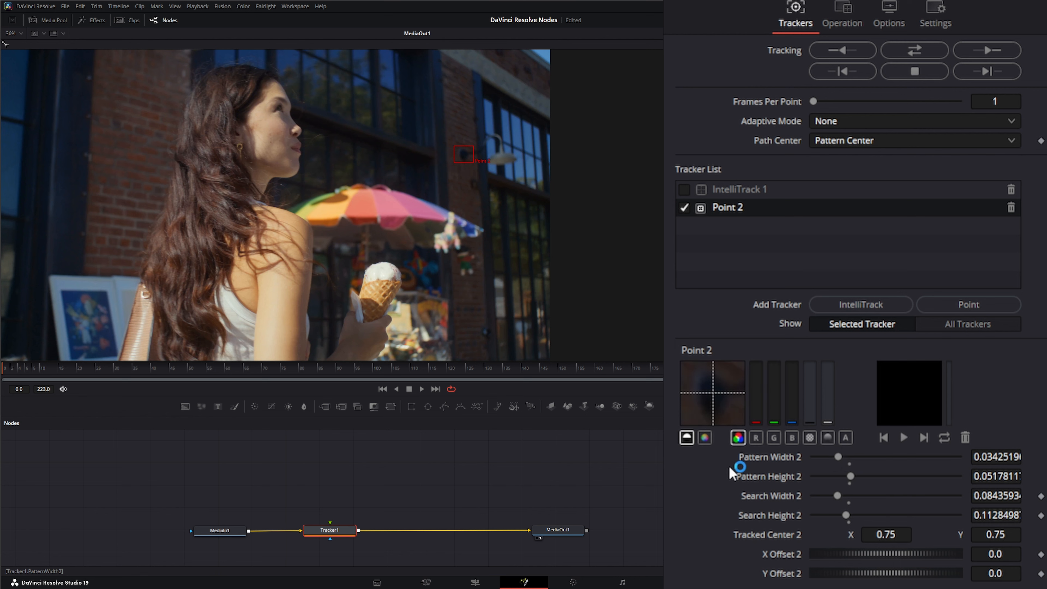
left_click(756, 438)
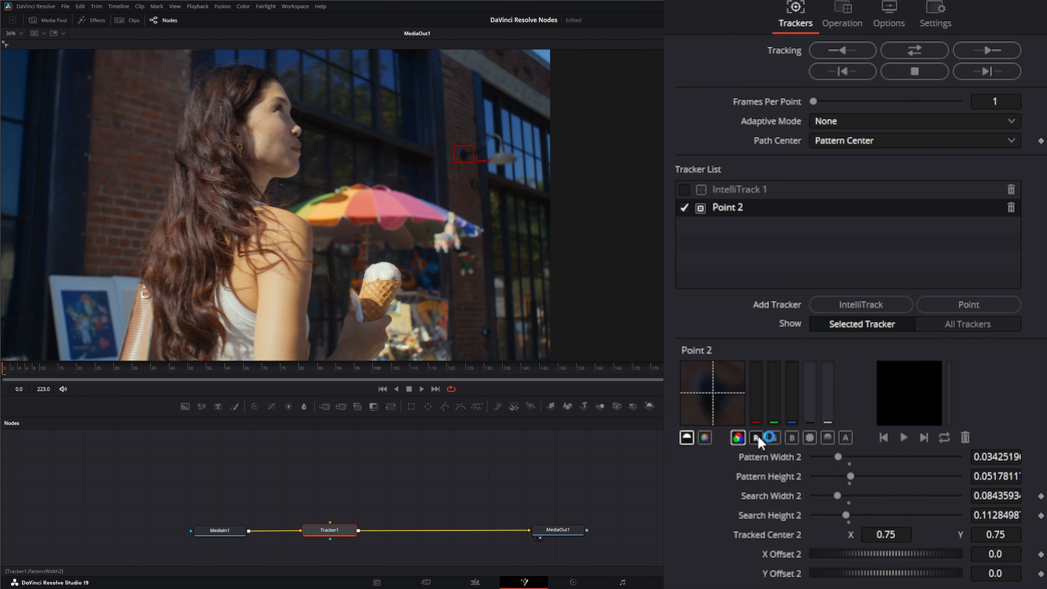
left_click(774, 438)
left_click(791, 437)
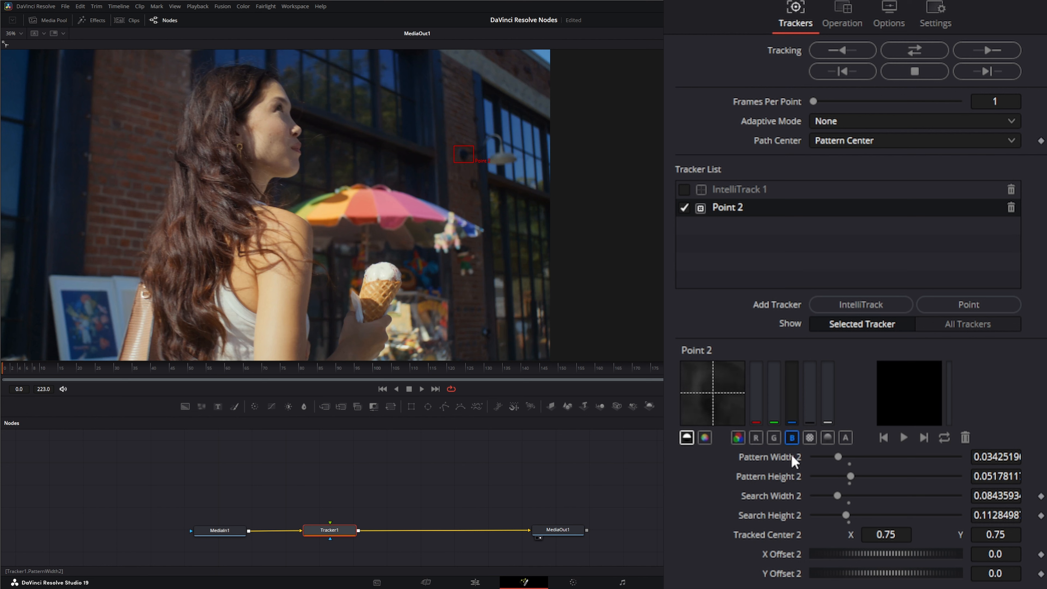
left_click(810, 437)
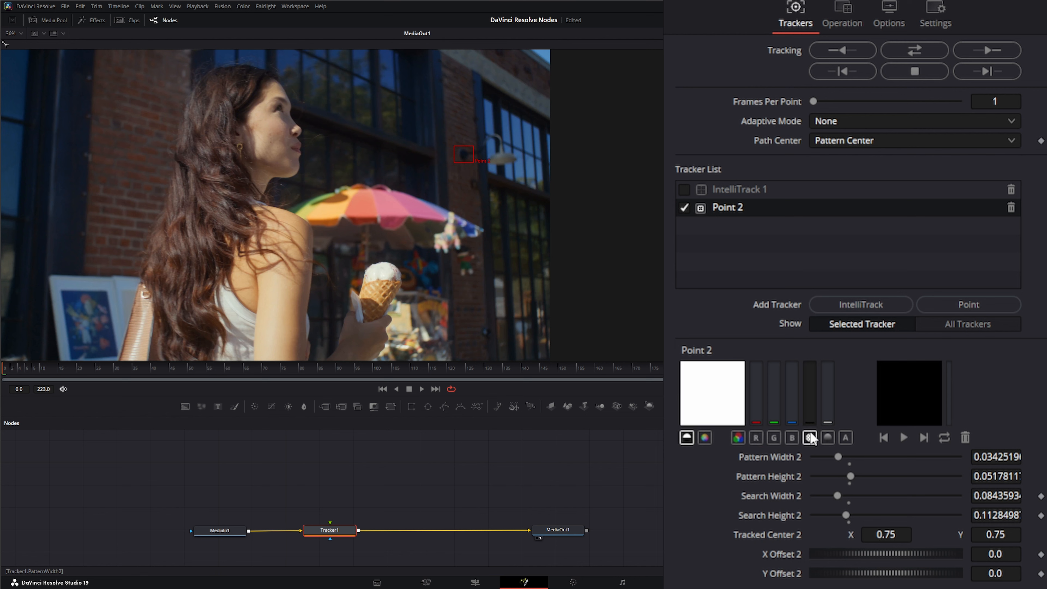
left_click(845, 437)
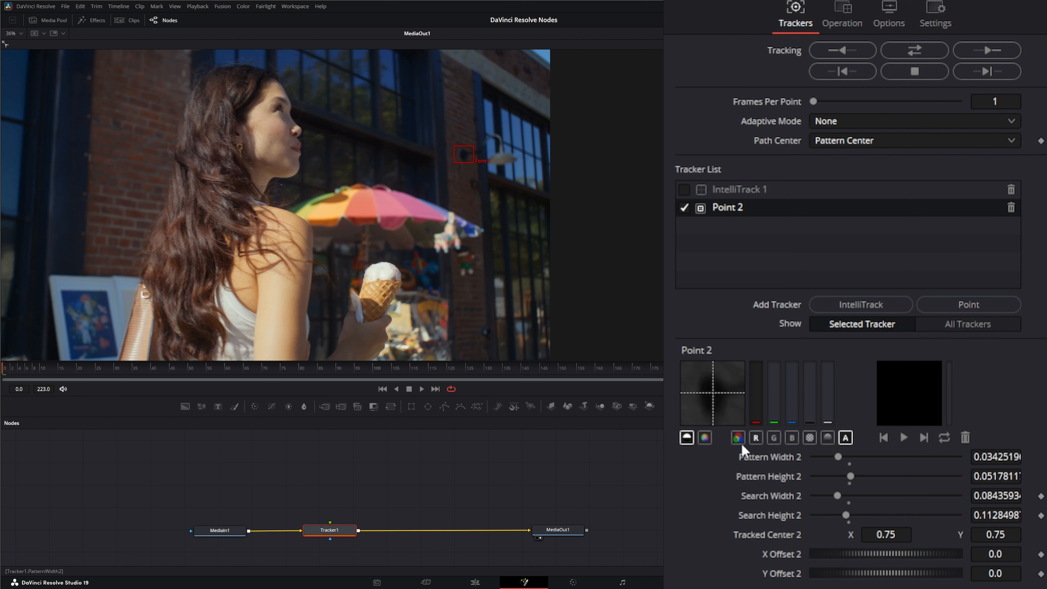
left_click(705, 438)
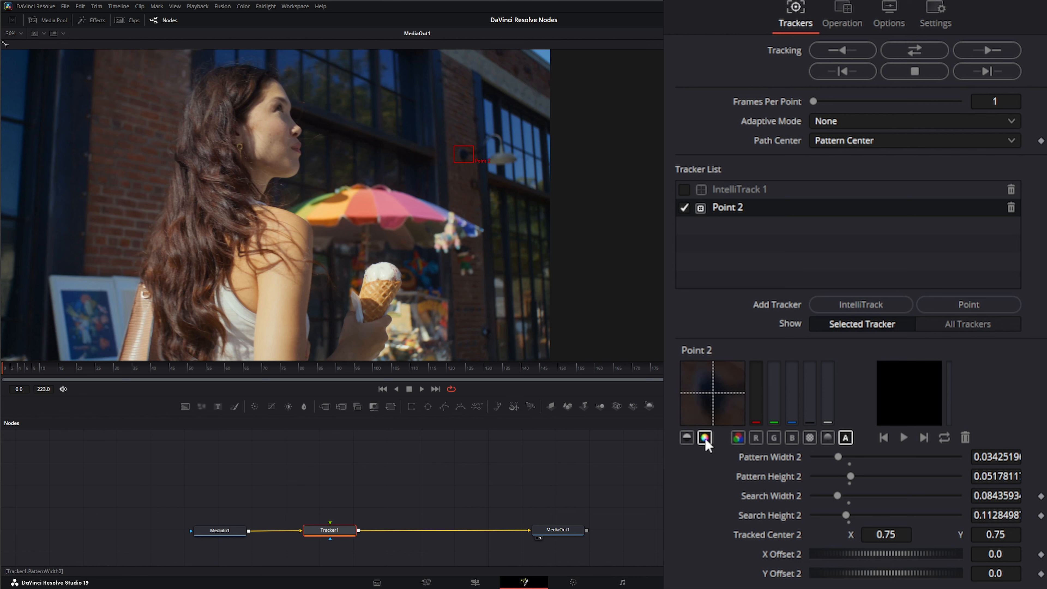
left_click(687, 437)
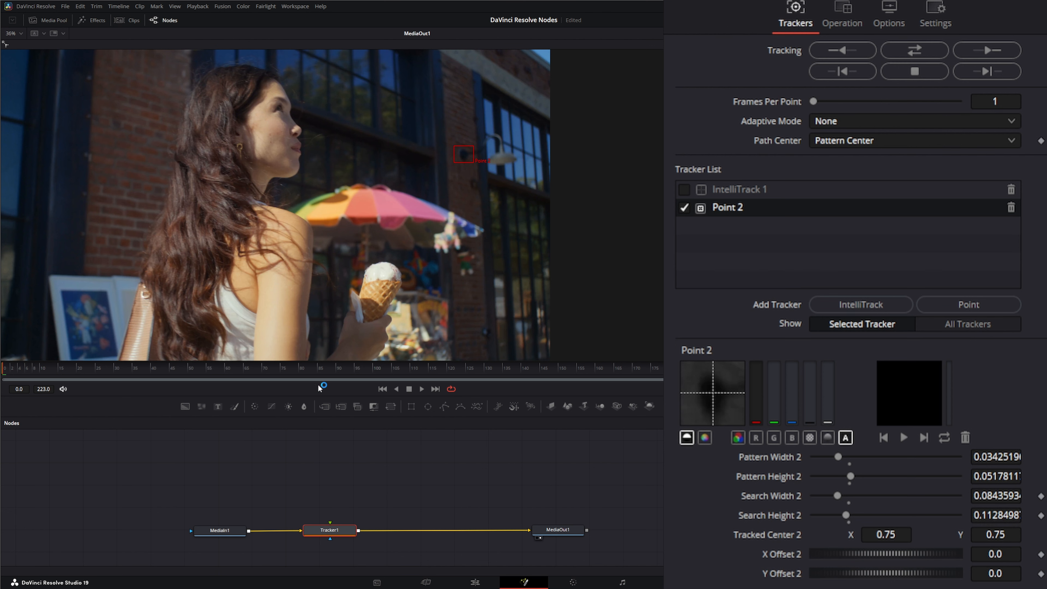
- Place Point 2 on the lamp mount at about frame 100 and track it both forward and in reverse
left_click(373, 367)
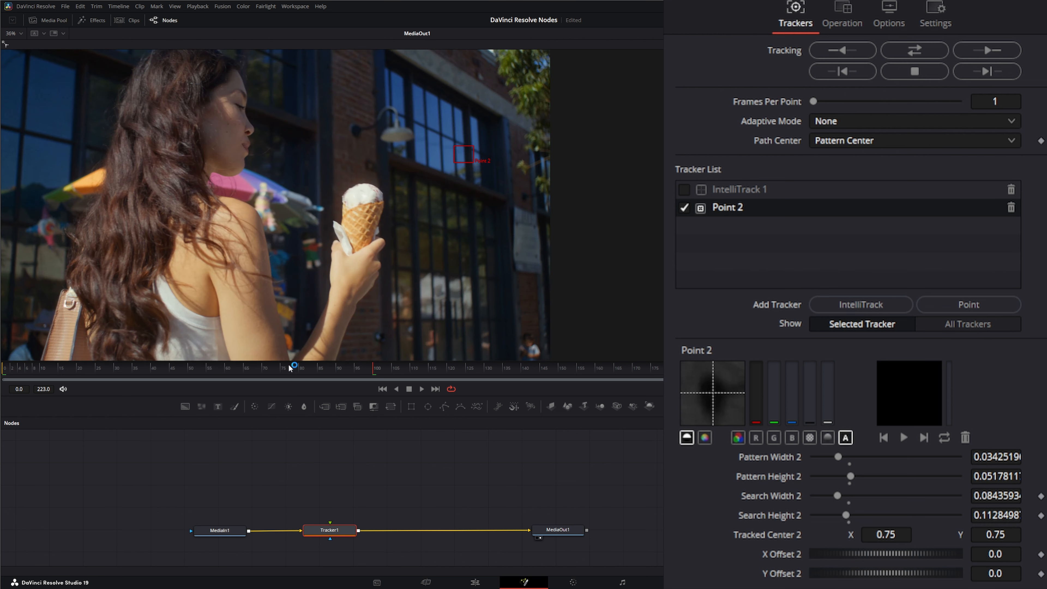
mouse_move(463, 158)
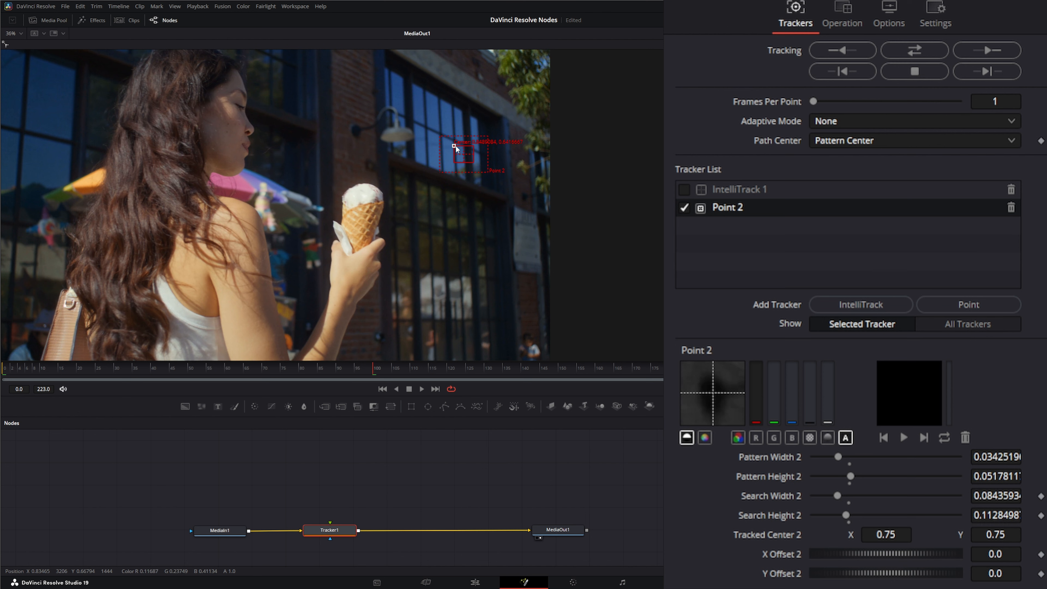
left_click_drag(463, 152, 346, 119)
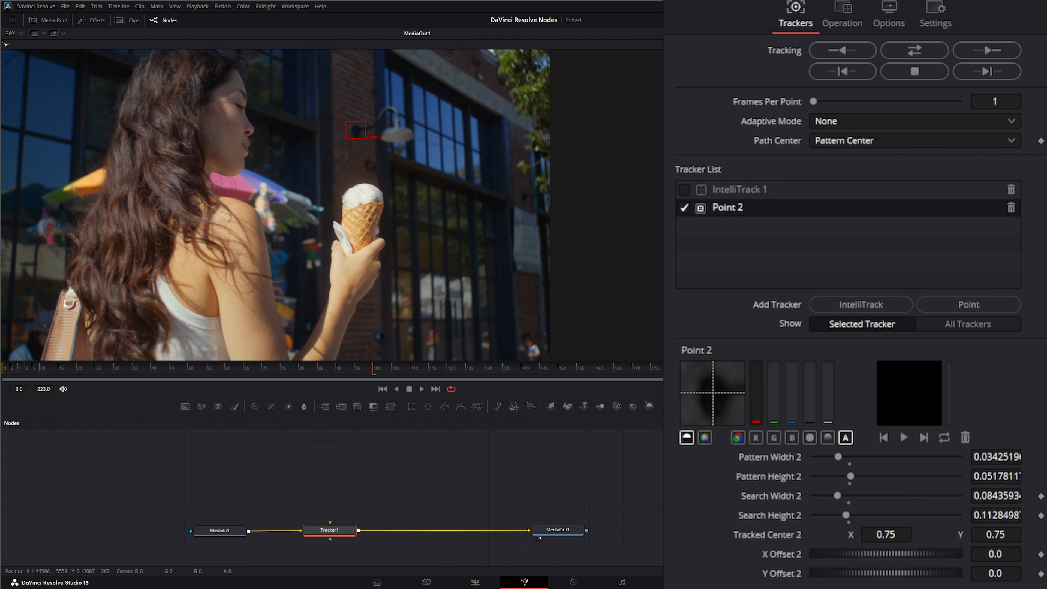
left_click(915, 50)
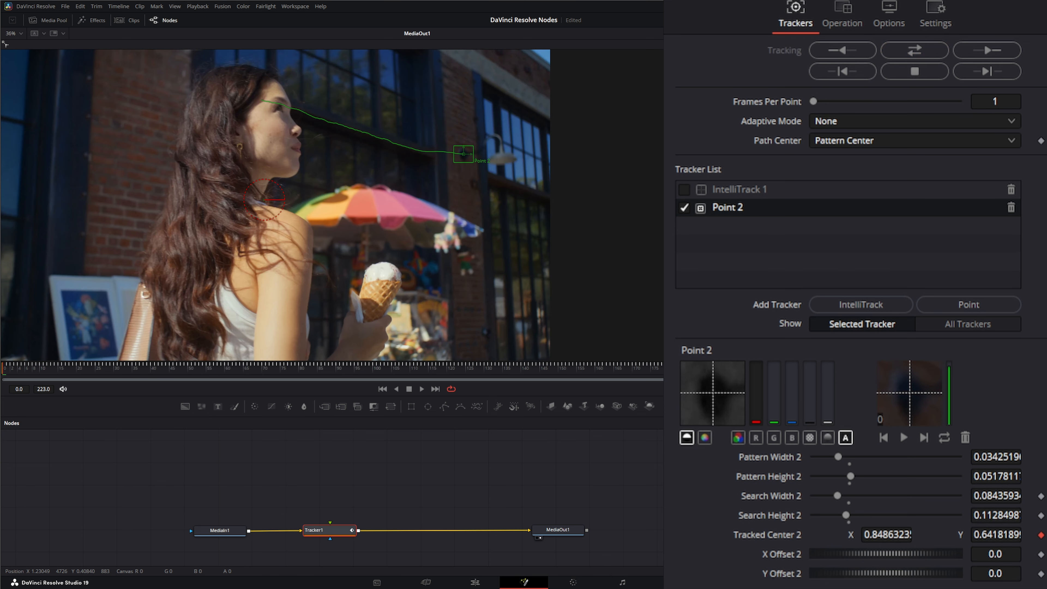
- Play back the clip and Point 2's tracked pattern frames to check the track's accuracy
left_click(422, 388)
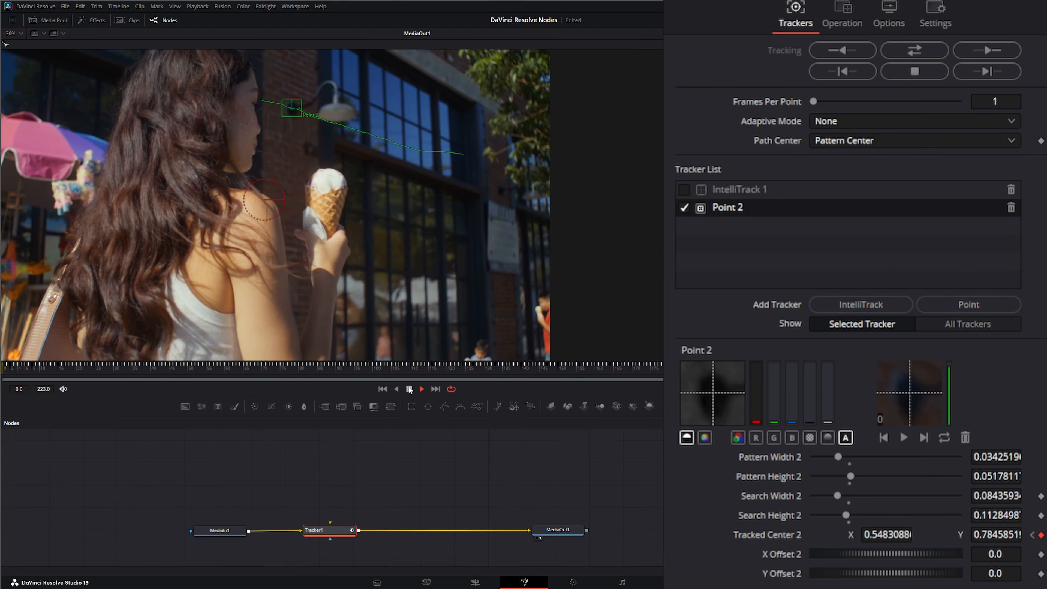
left_click(409, 389)
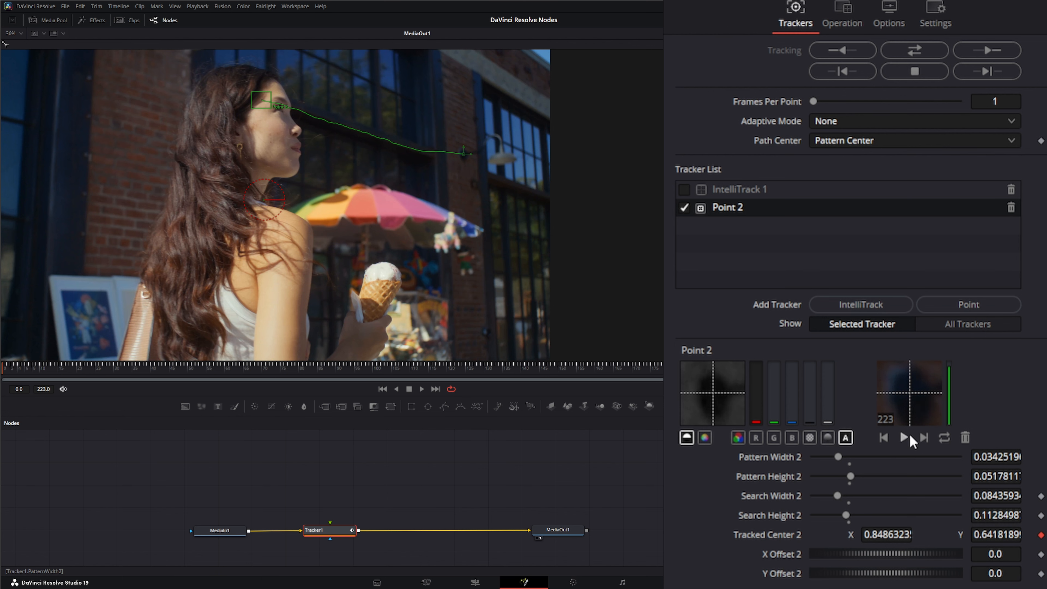
left_click(904, 436)
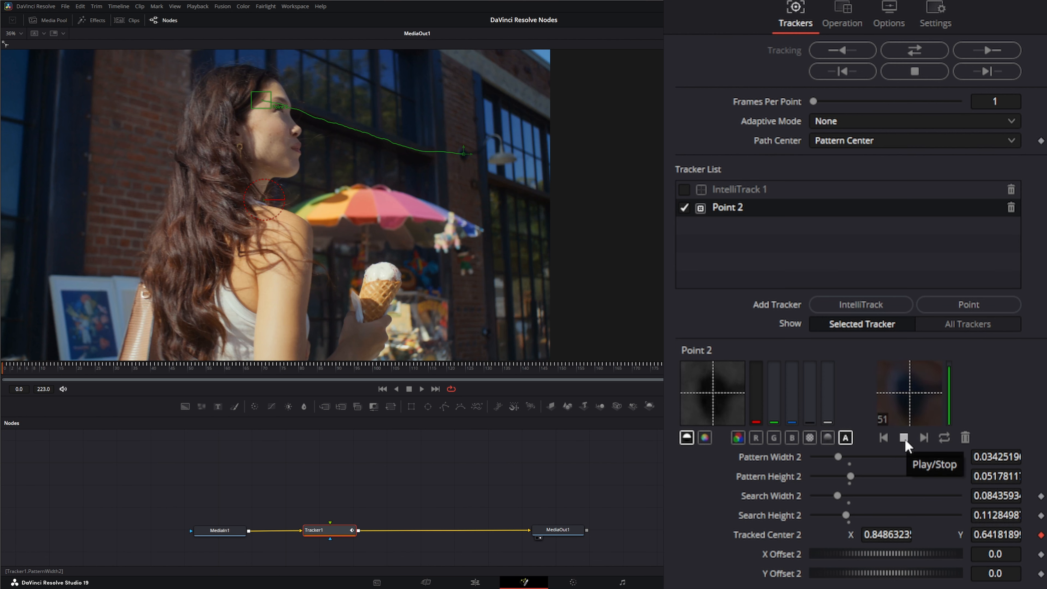
left_click(904, 437)
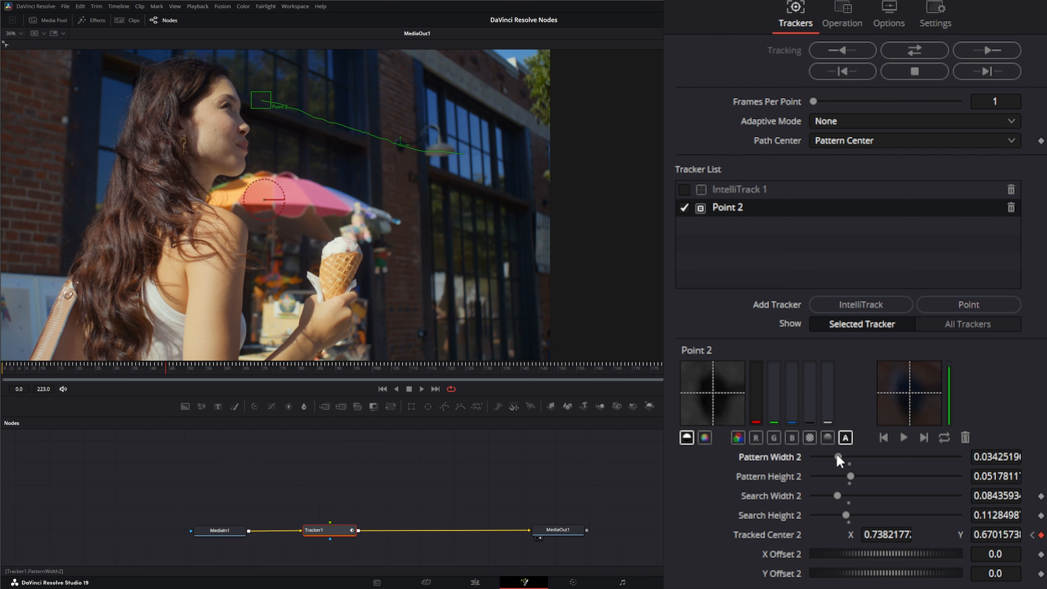
- Set Point 2's pattern width to 0.0473 and height to 0.0652, then try an X offset and reset it to 0.0
left_click_drag(837, 456, 860, 477)
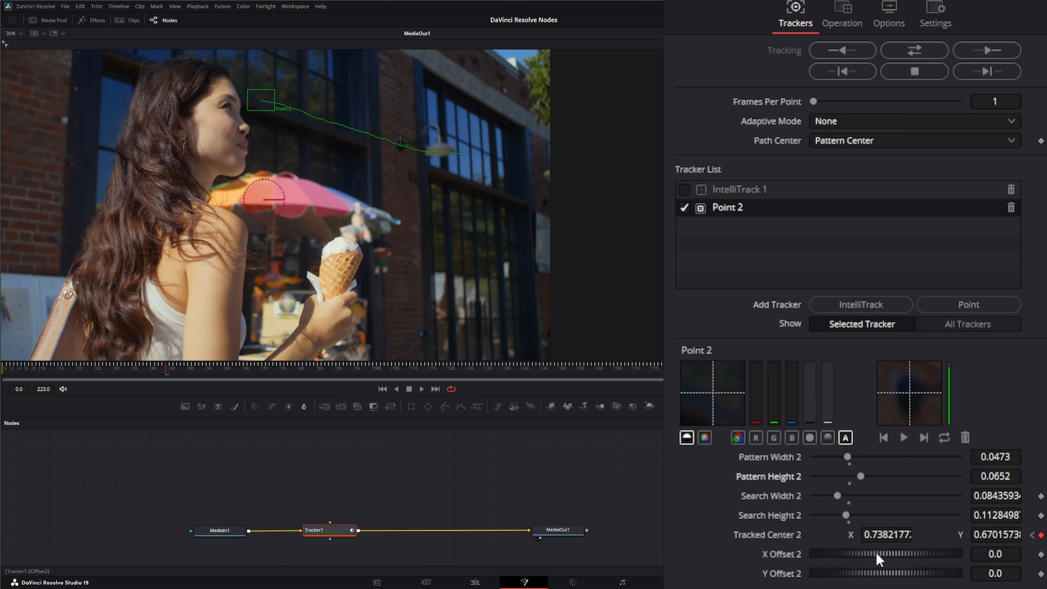
left_click_drag(872, 558, 905, 560)
double_click(782, 558)
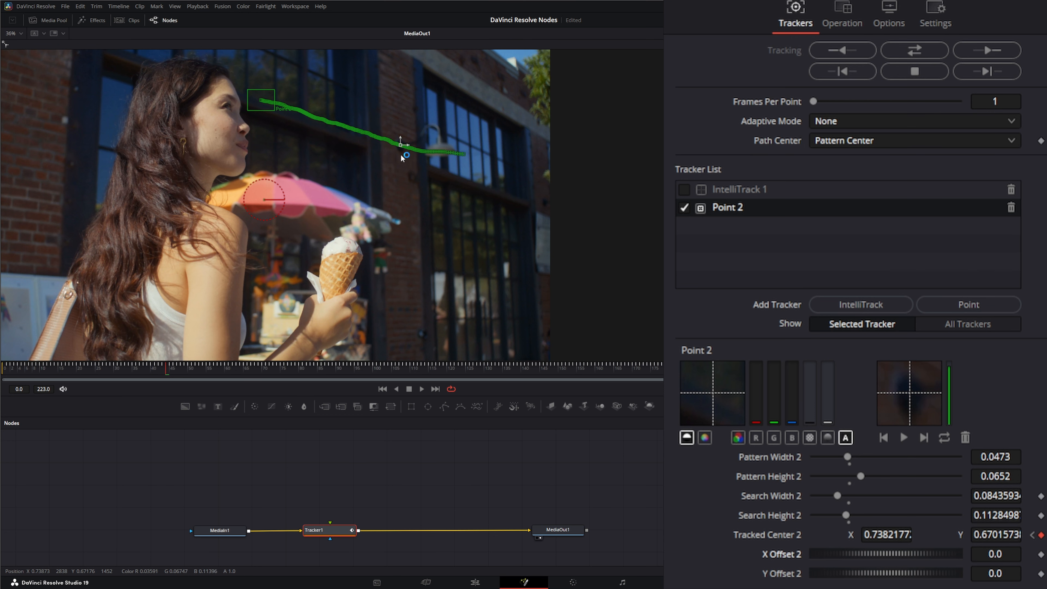
- Keyframe Point 2's offsets at the first frame with X 0.0677 and Y -0.0141, placing the offset point on the lampshade
left_click(382, 388)
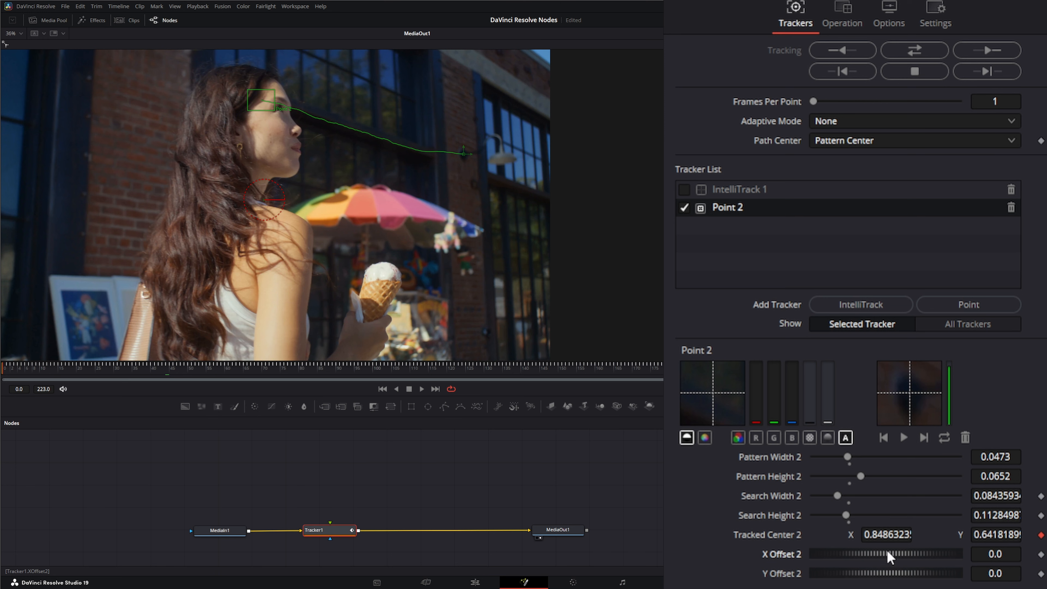
left_click_drag(903, 558, 952, 558)
left_click_drag(893, 572, 878, 574)
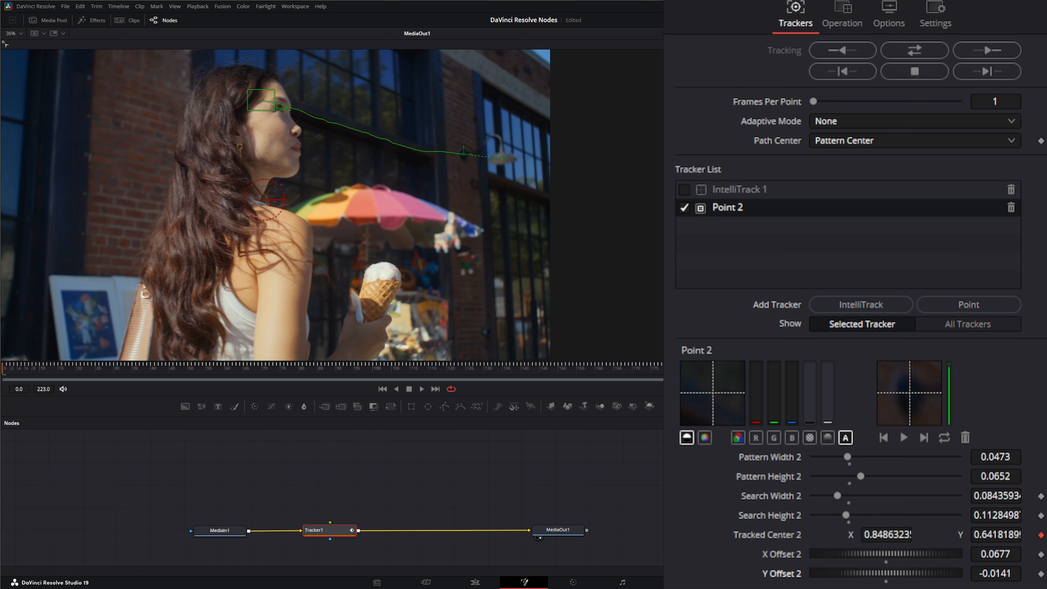
left_click(1040, 554)
left_click(1041, 573)
- Keyframe Point 2's offset on the lampshade at the last frame (about 0.0767, -0.0059) and near frame 100 (about 0.0702, -0.0161)
left_click(435, 389)
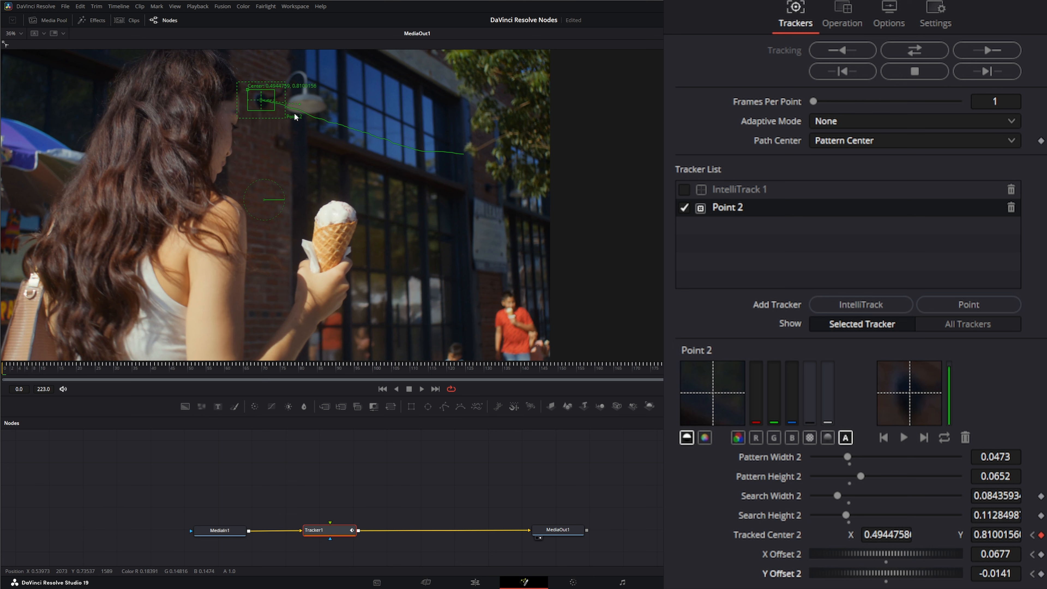
left_click(5, 44)
left_click_drag(300, 104, 305, 103)
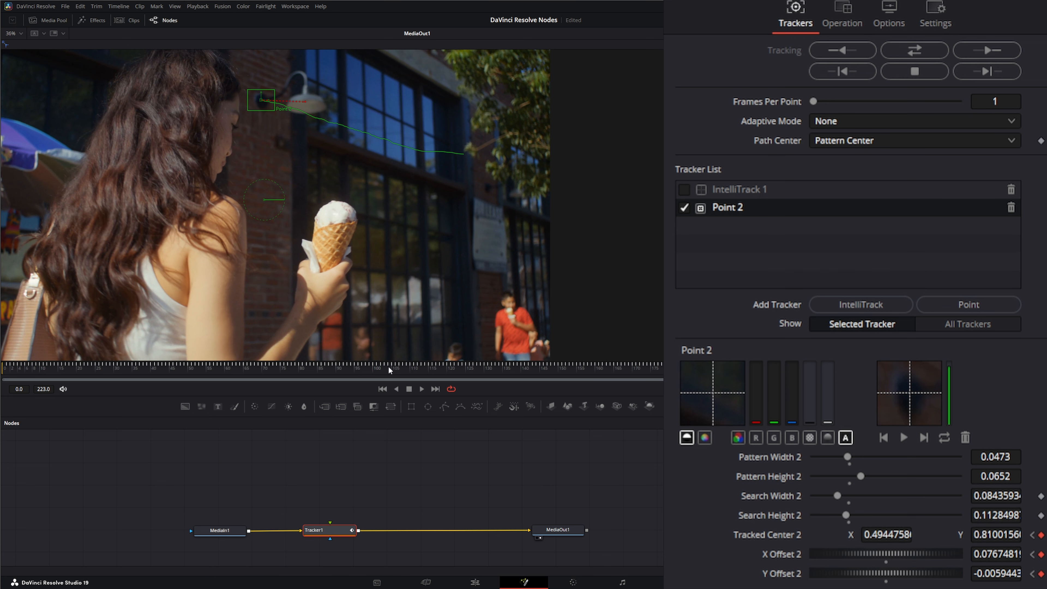
left_click(375, 368)
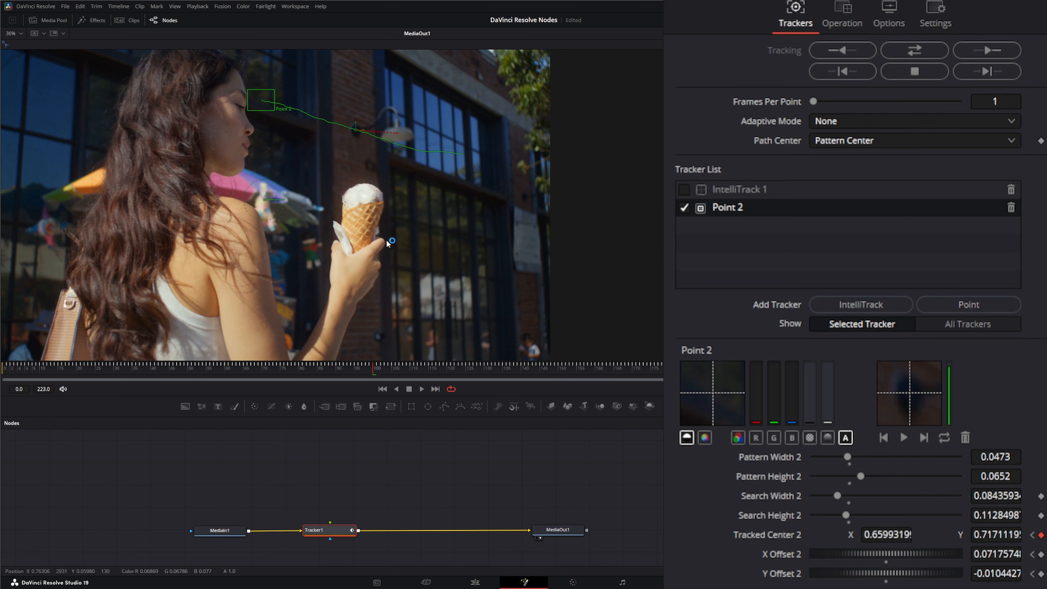
left_click_drag(399, 140, 396, 137)
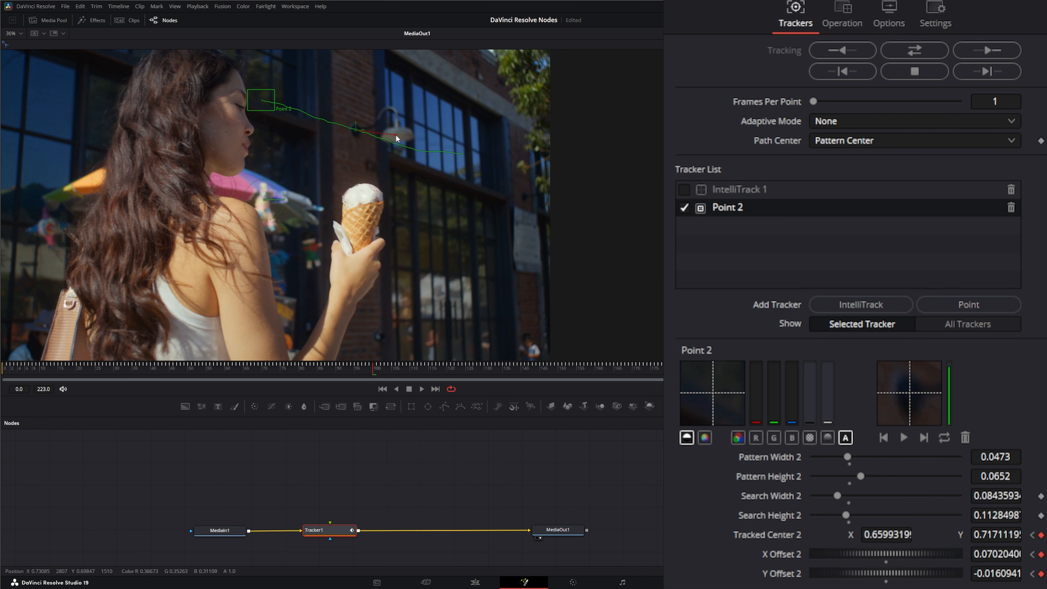
- Return to the first frame and reset Point 2's X and Y offsets to 0.0, removing their keyframes
left_click_drag(211, 373, 1, 400)
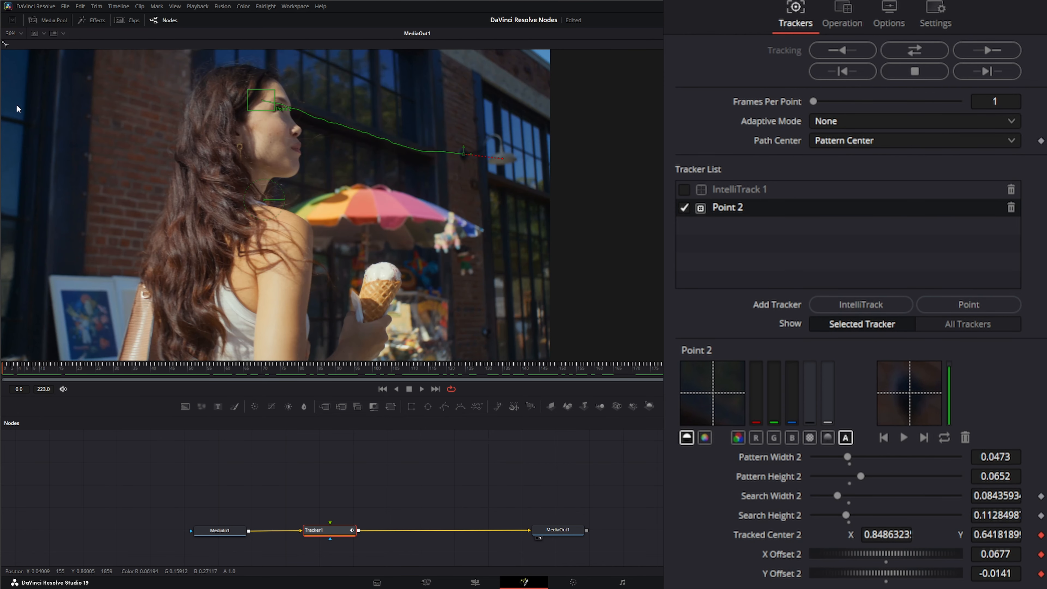
double_click(787, 553)
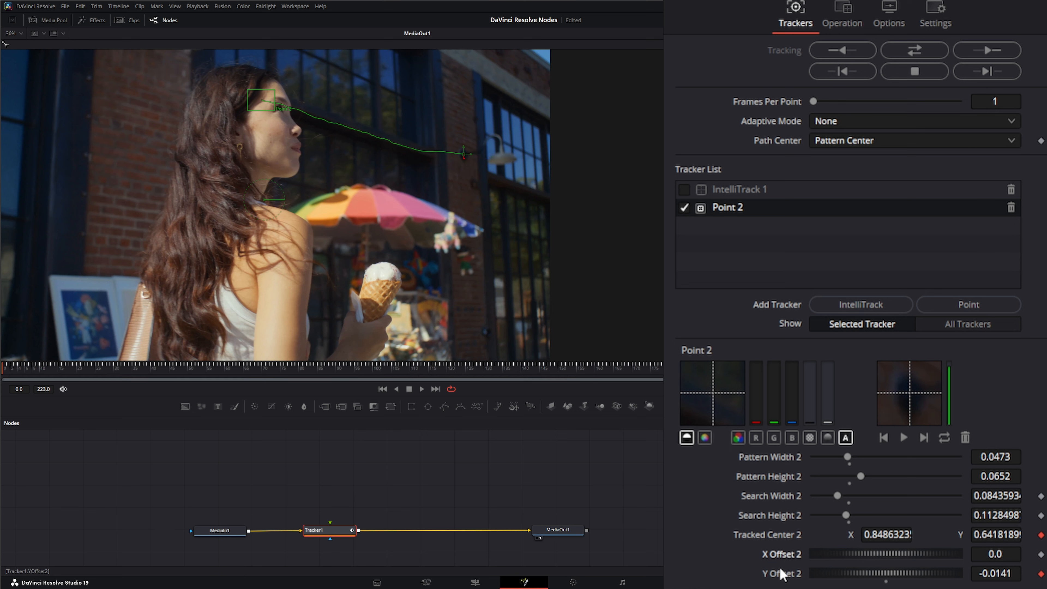
double_click(782, 573)
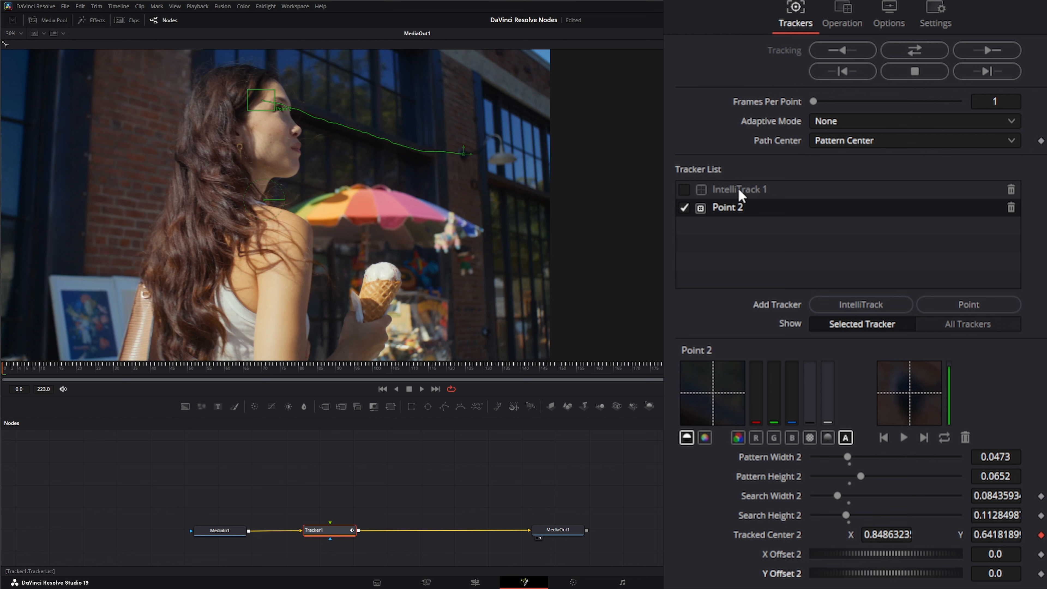
- Rename the Point 2 tracker to Light and select the IntelliTrack 1 tracker
double_click(733, 206)
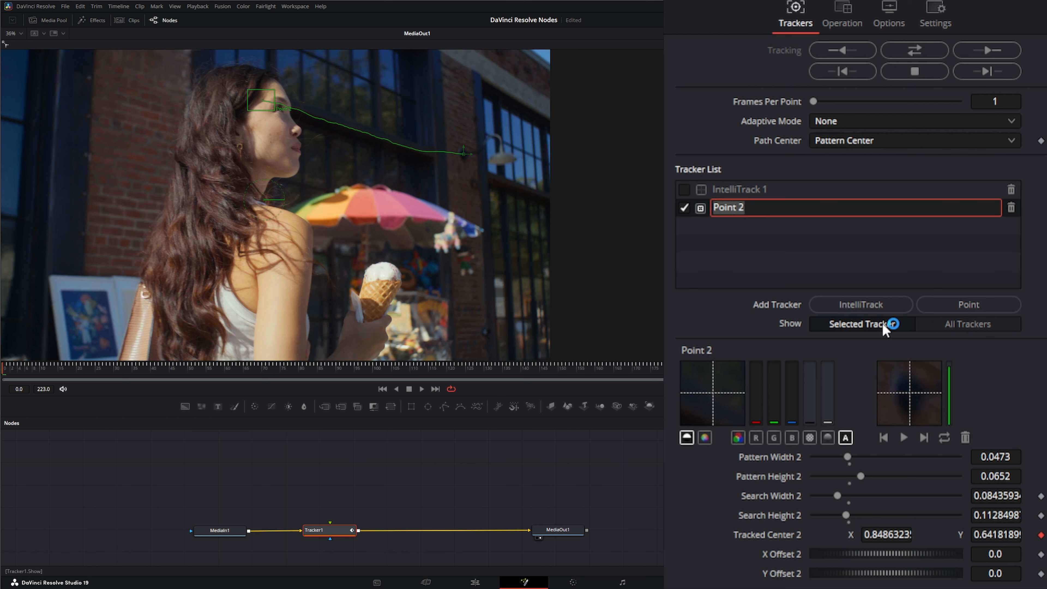
type("Light")
key("Return")
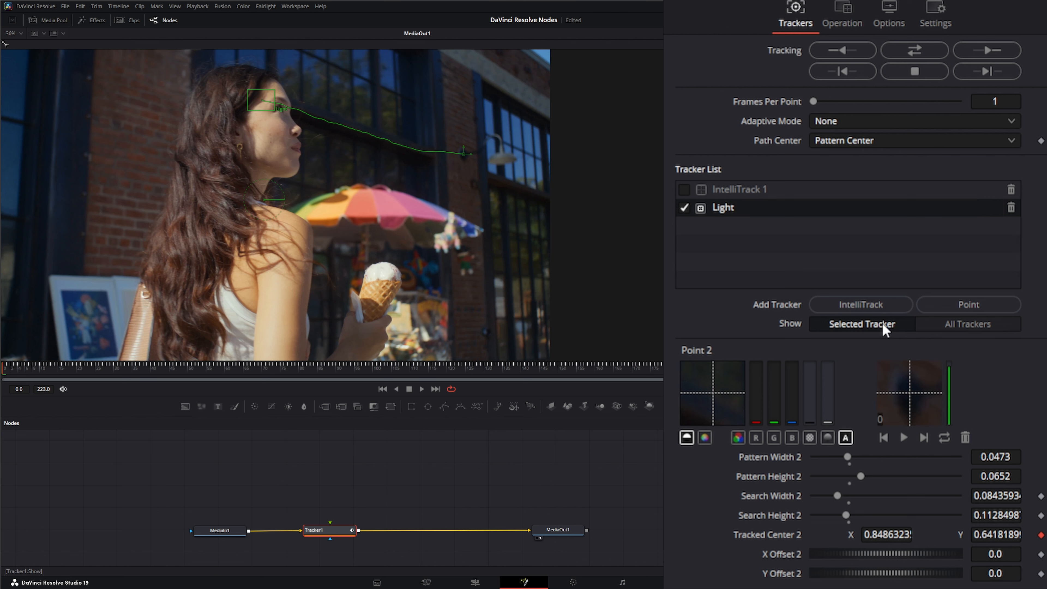
left_click(753, 191)
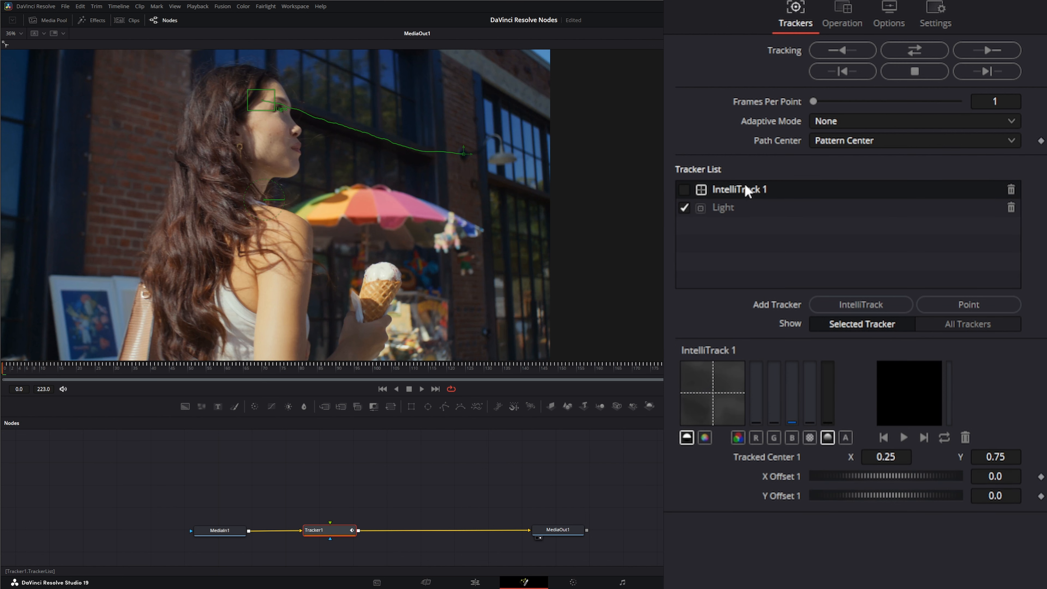
- Disable the Light tracker and enable the IntelliTrack 1 tracker in the tracker list
left_click(685, 208)
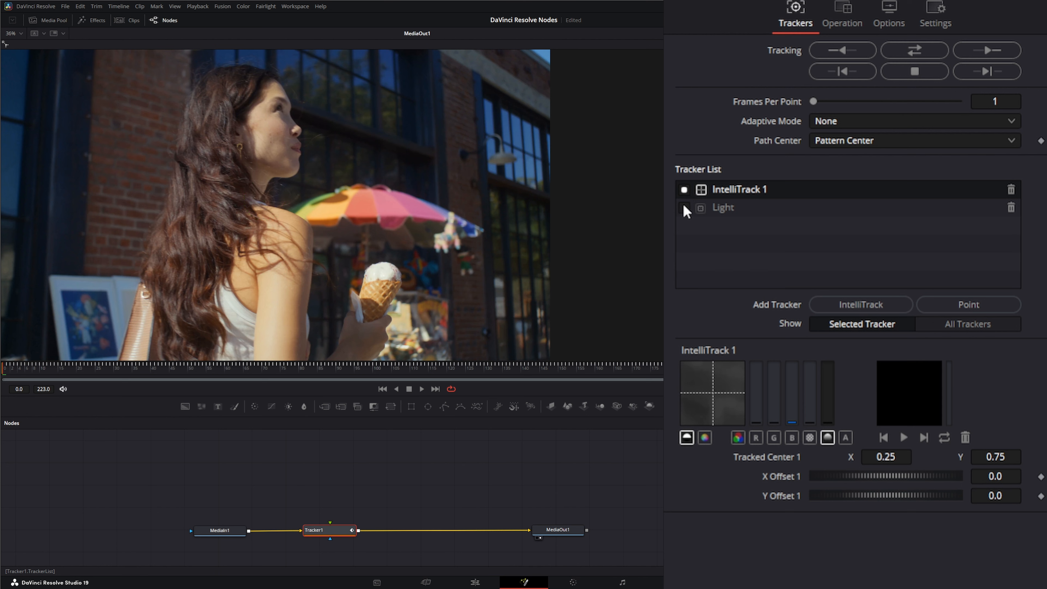
left_click(684, 190)
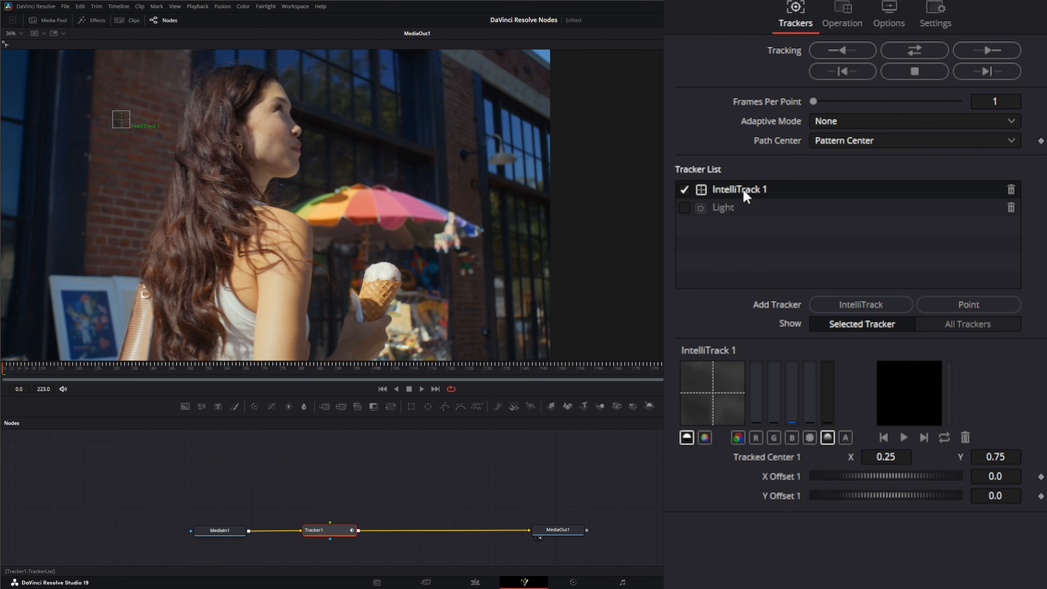
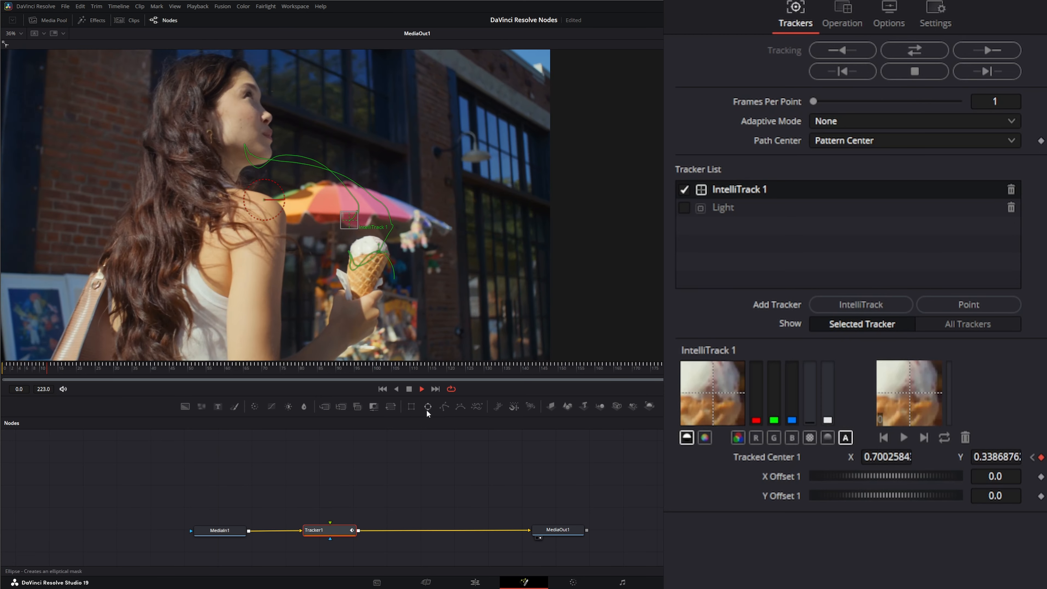
- Stop playback and scrub through the clip to review the IntelliTrack 1 path against the ice cream cone
left_click(409, 389)
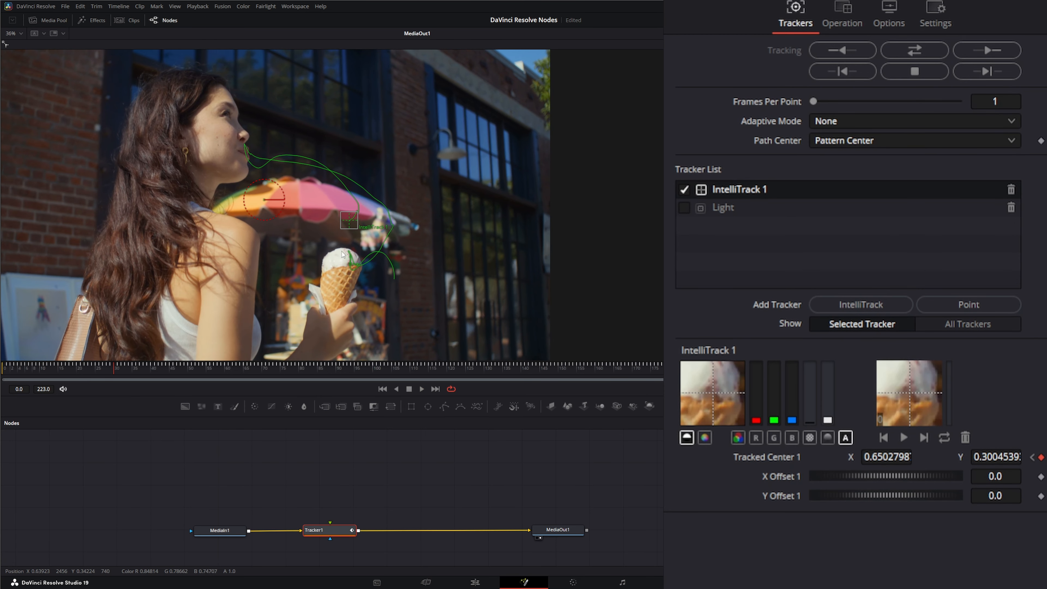
left_click(365, 260)
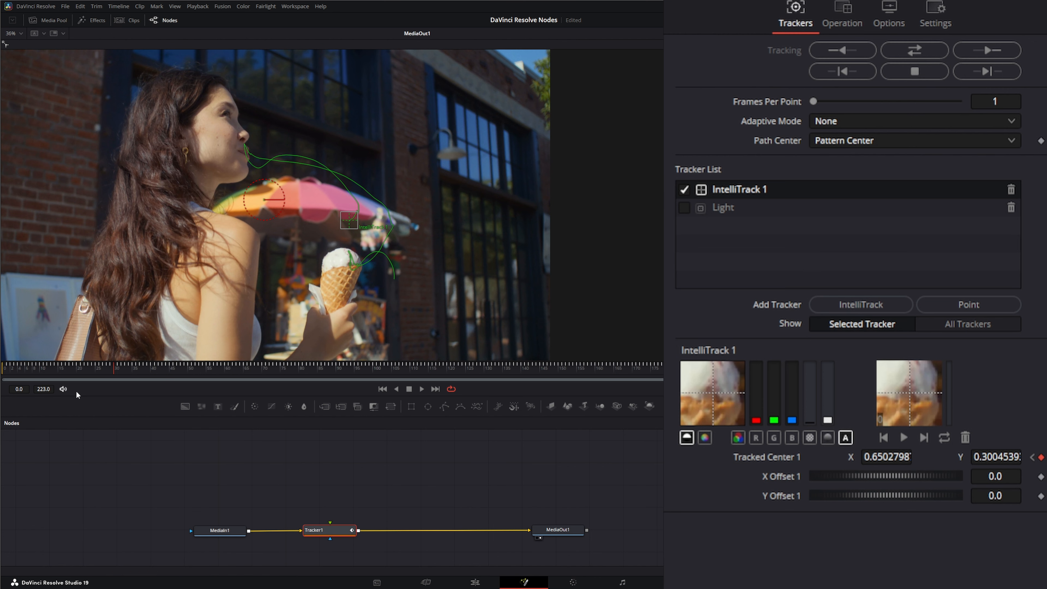
left_click_drag(113, 368, 660, 383)
mouse_move(733, 383)
left_mouse_down()
mouse_move(783, 383)
mouse_move(734, 377)
left_mouse_up()
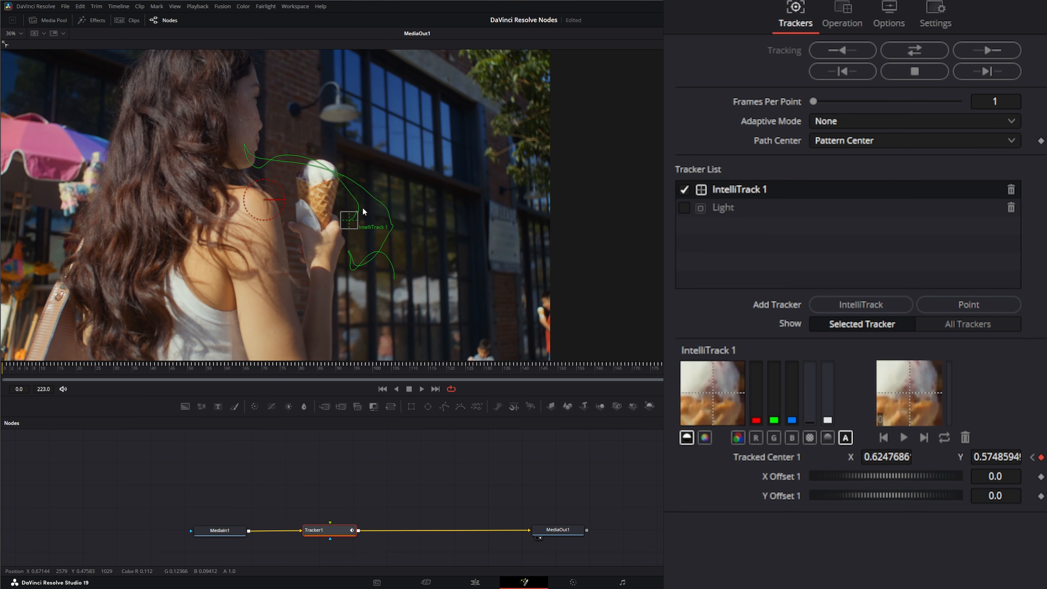
- Inspect the small kink in the IntelliTrack 1 path up close and select the path to show its editing tools
scroll(362, 218, "up", 10)
scroll(361, 218, "up", 3)
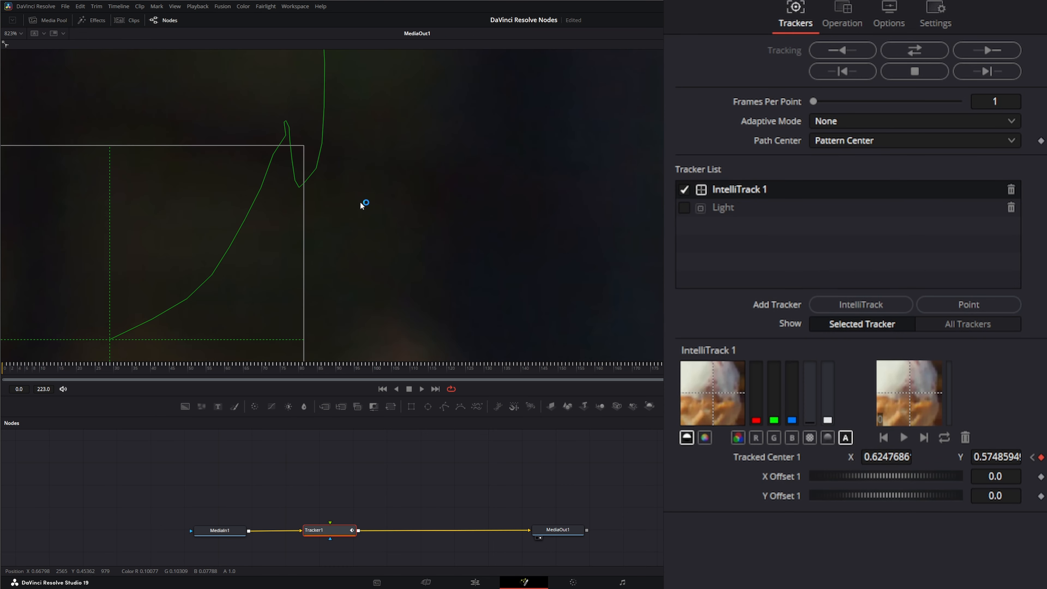
left_click_drag(191, 213, 188, 213)
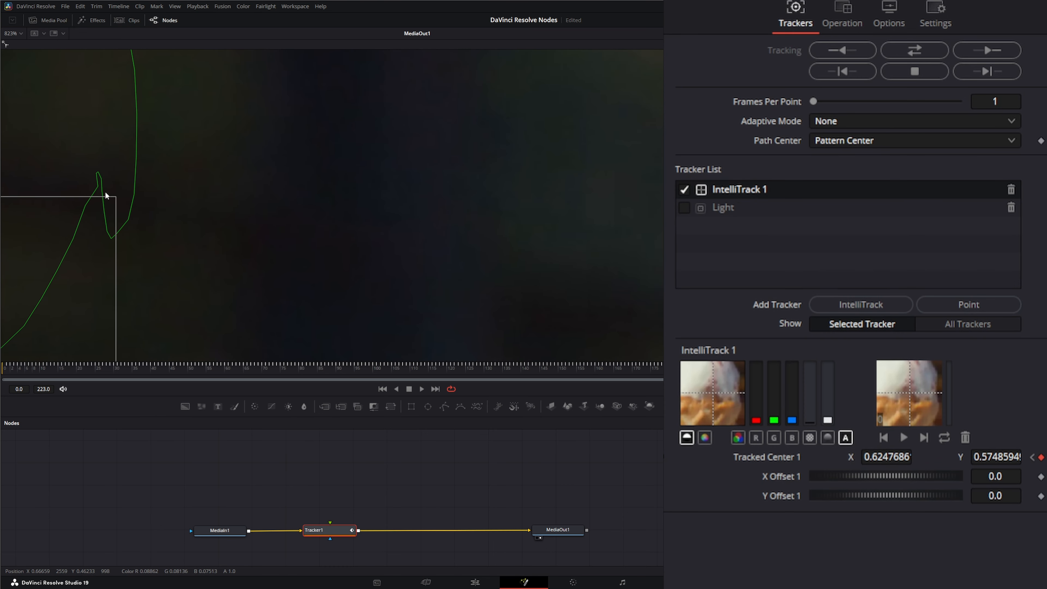
left_click(97, 175)
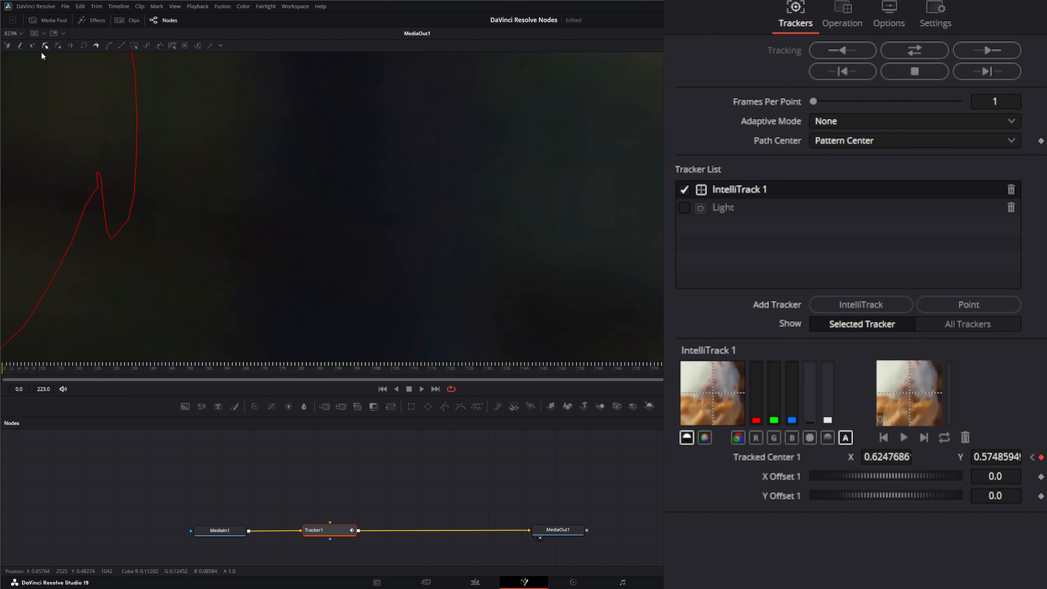
left_click(61, 46)
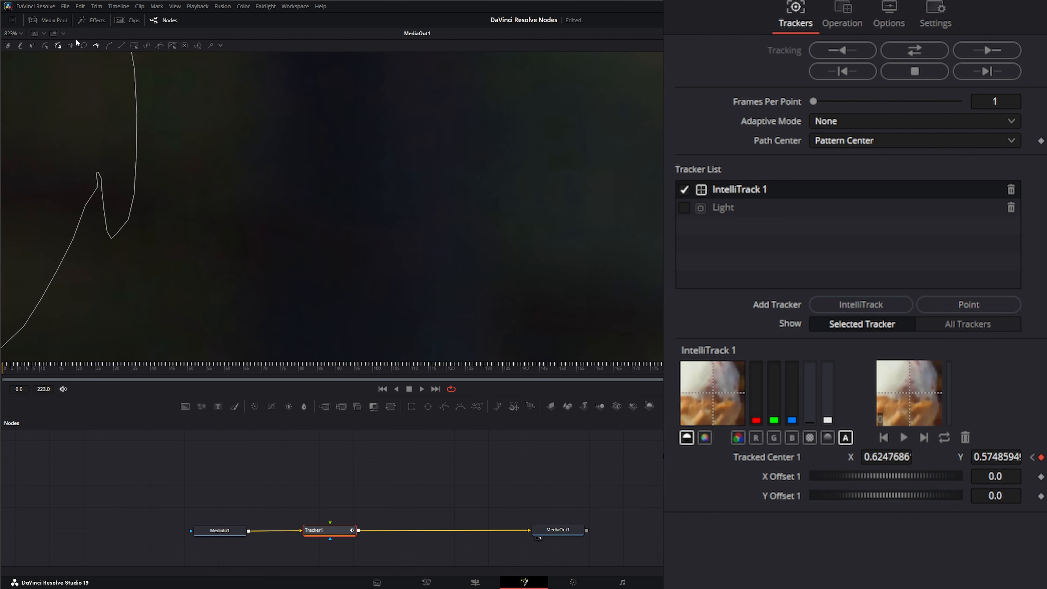
- Return to the first frame and fit the whole clip in the viewer, showing the IntelliTrack 1 path on the ice cream
scroll(217, 234, "down", 6)
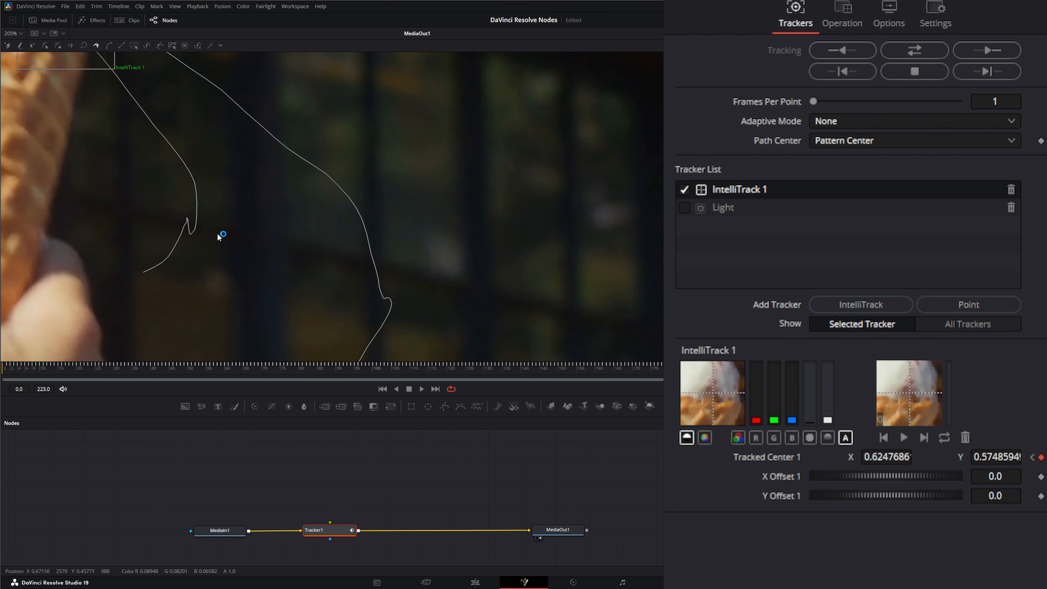
scroll(218, 236, "down", 2)
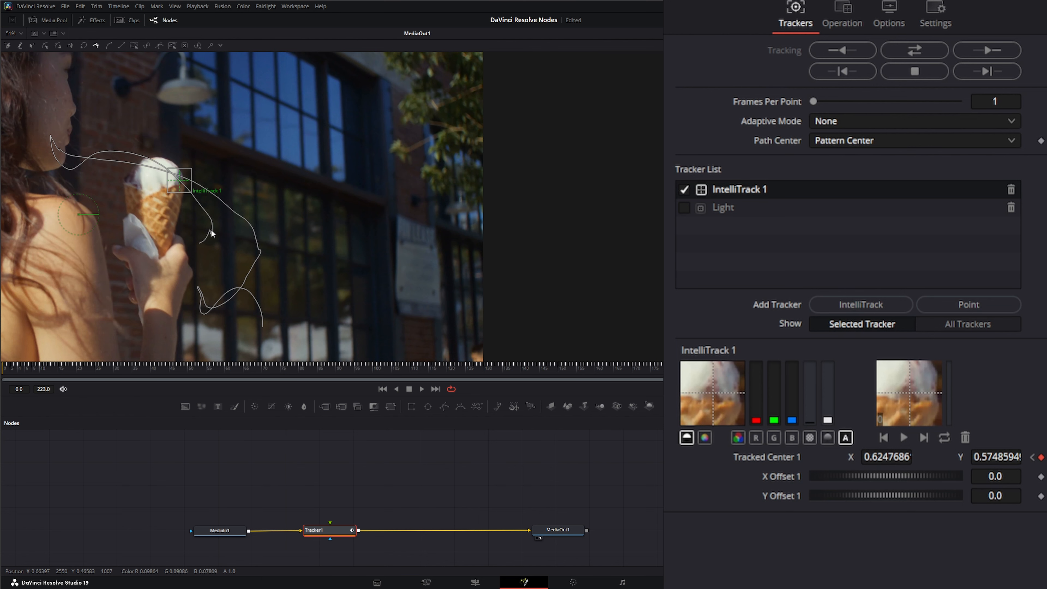
scroll(204, 313, "down", 1)
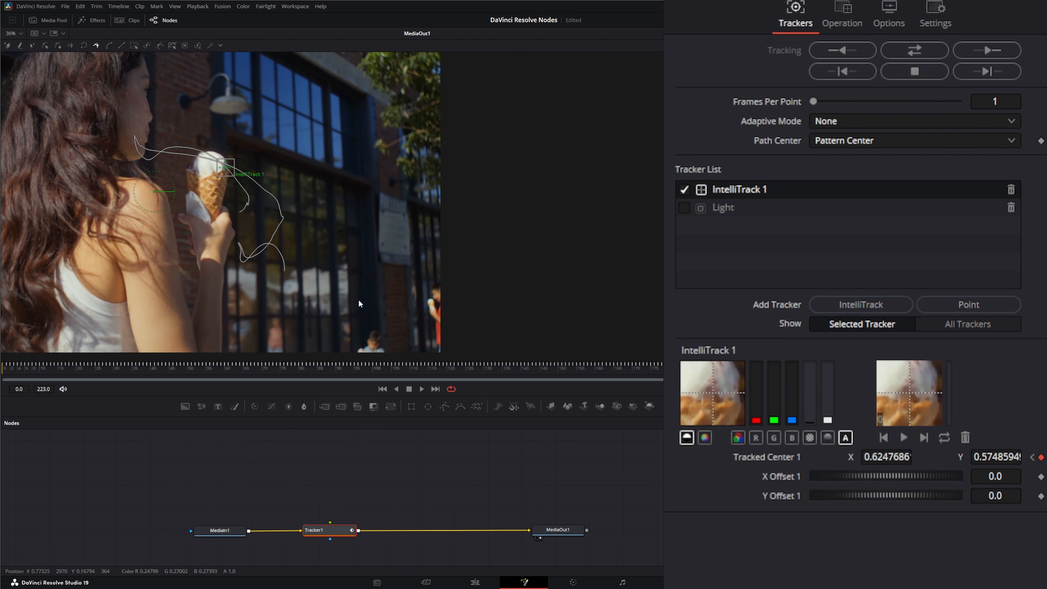
mouse_move(12, 370)
left_mouse_down()
mouse_move(659, 371)
mouse_move(3, 371)
left_mouse_up()
scroll(161, 281, "down", 2)
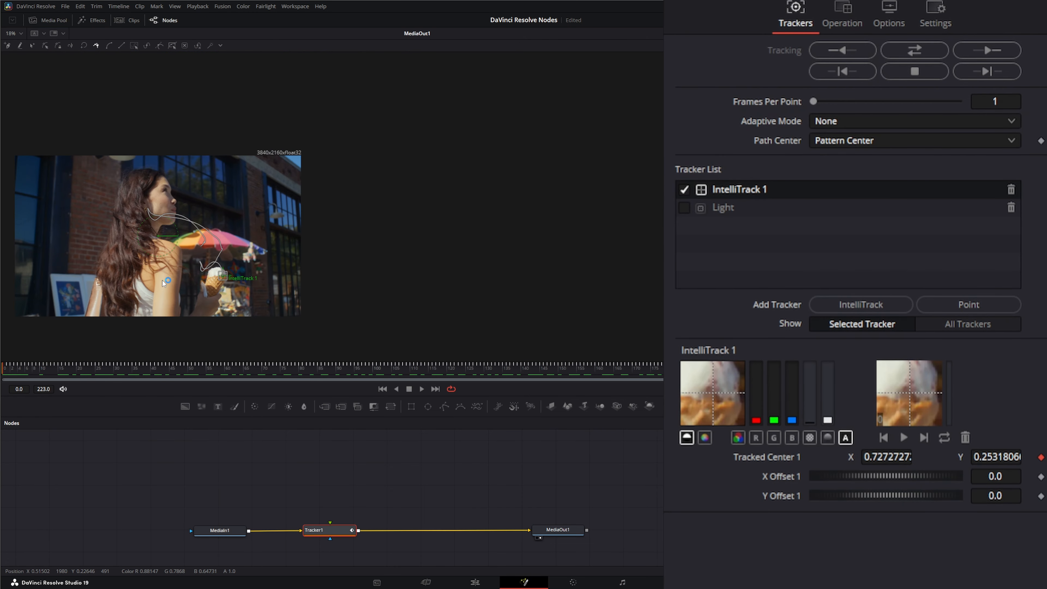
scroll(128, 252, "up", 1)
left_click_drag(153, 247, 166, 226)
left_click(20, 33)
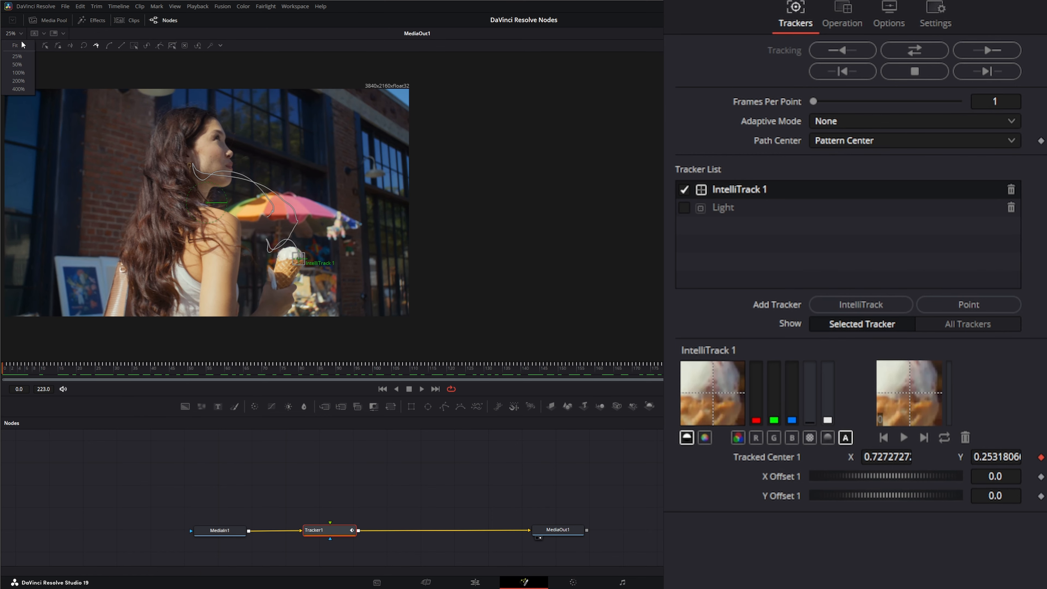
left_click(21, 40)
left_click_drag(379, 236, 243, 244)
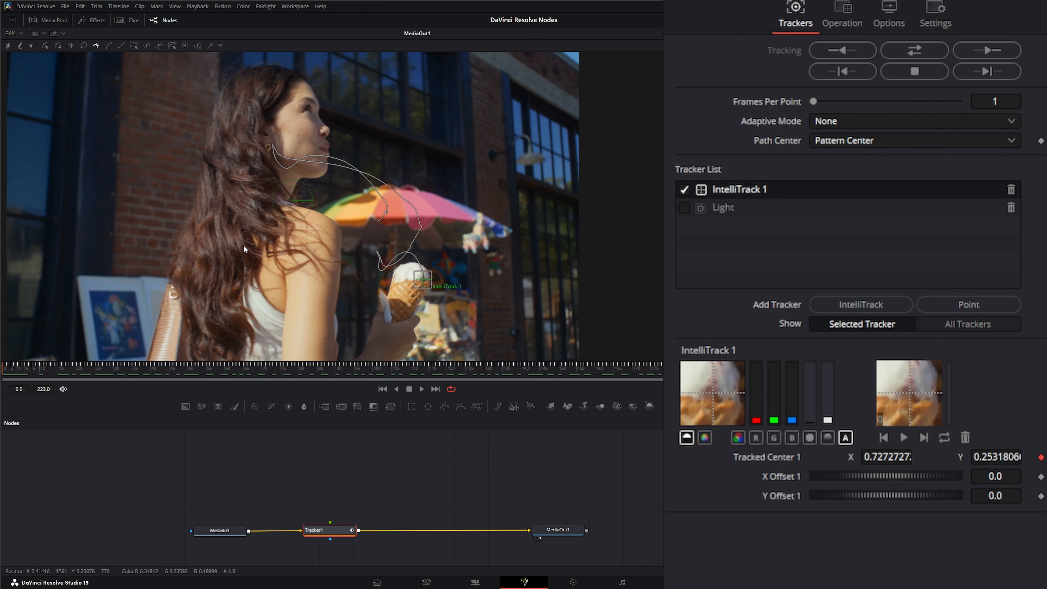
- Examine the Tracker1 node's unconnected inputs and the MediaIn1 node feeding it, leaving Tracker1 selected
left_click(327, 530)
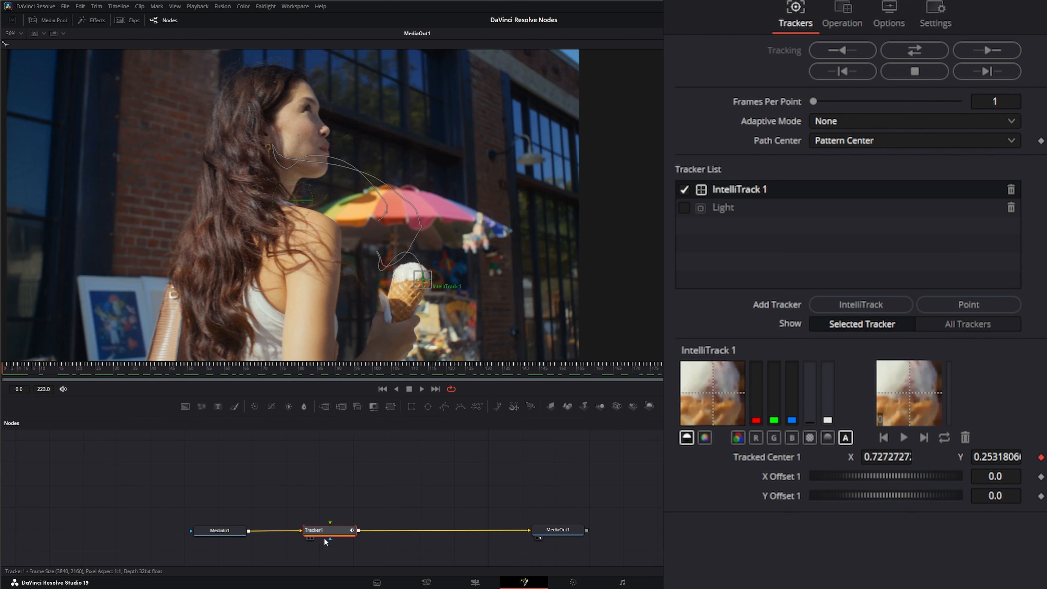
left_click_drag(329, 539, 381, 551)
left_click_drag(333, 555, 331, 555)
left_click_drag(329, 519, 338, 482)
left_click_drag(329, 521, 249, 461)
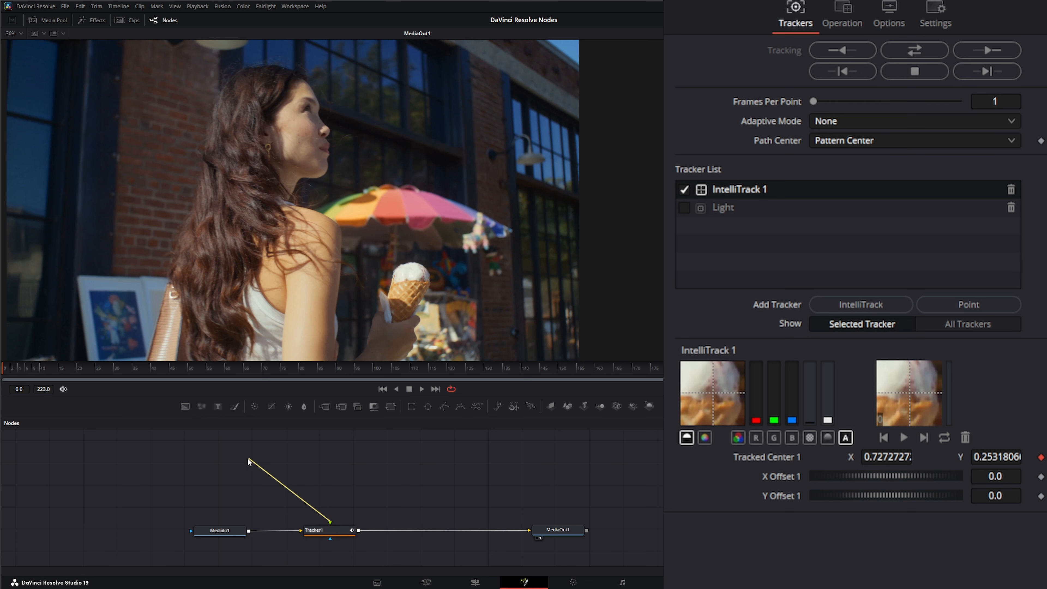
left_click_drag(319, 483, 323, 477)
left_click(336, 533)
left_click(336, 534)
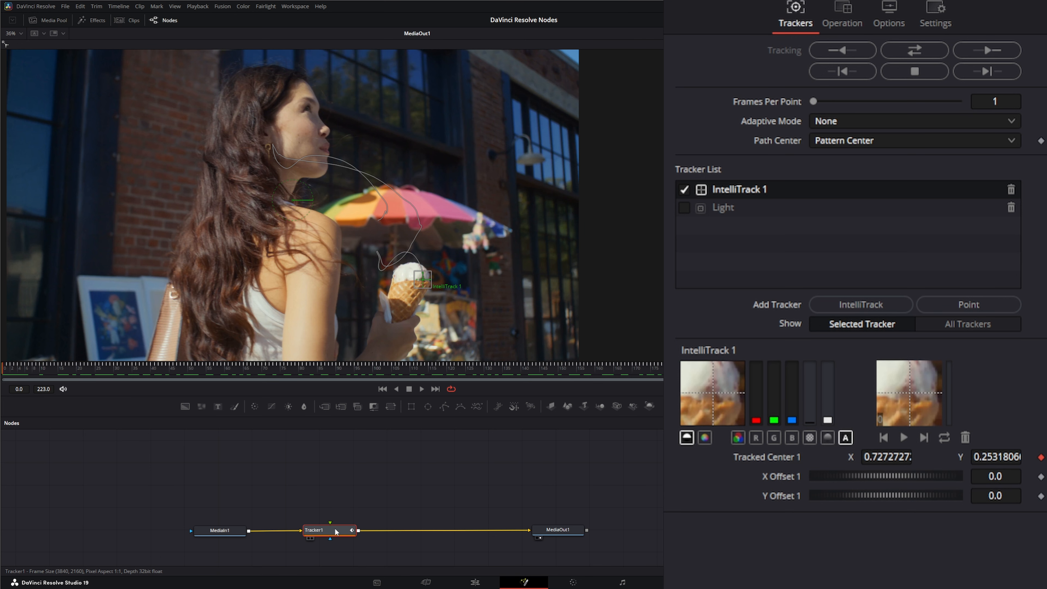
left_click(232, 529)
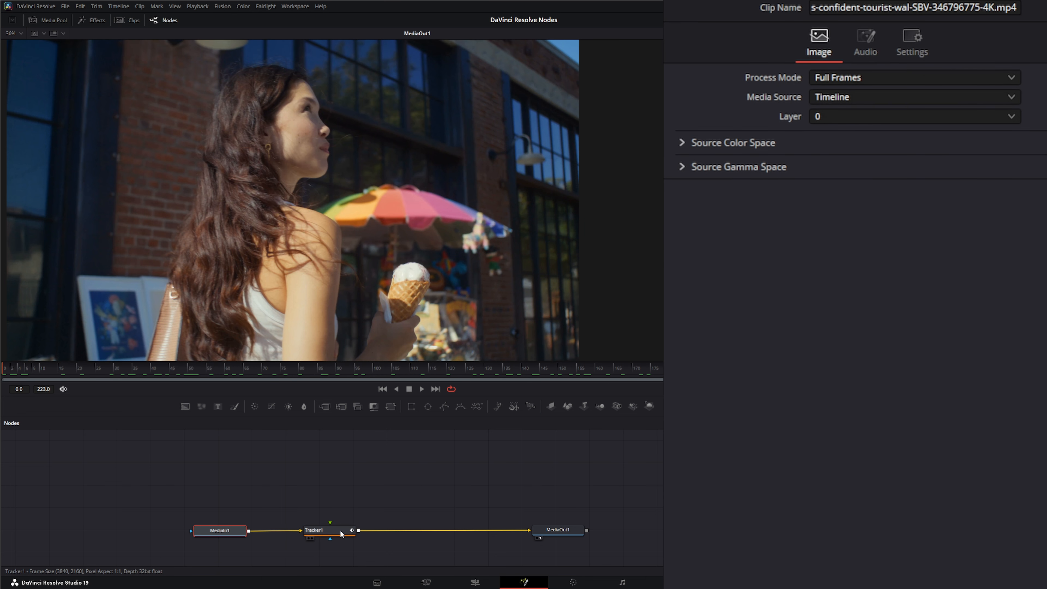
left_click(323, 530)
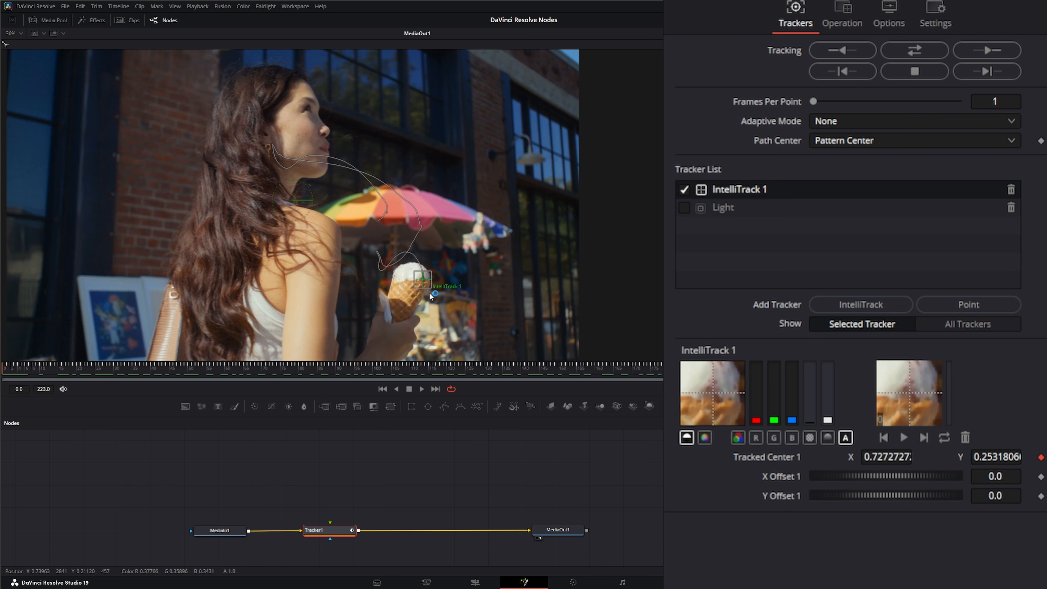
- Set the Tracker1 node's operation to Match Move and its merge mode to BG only
left_click(842, 14)
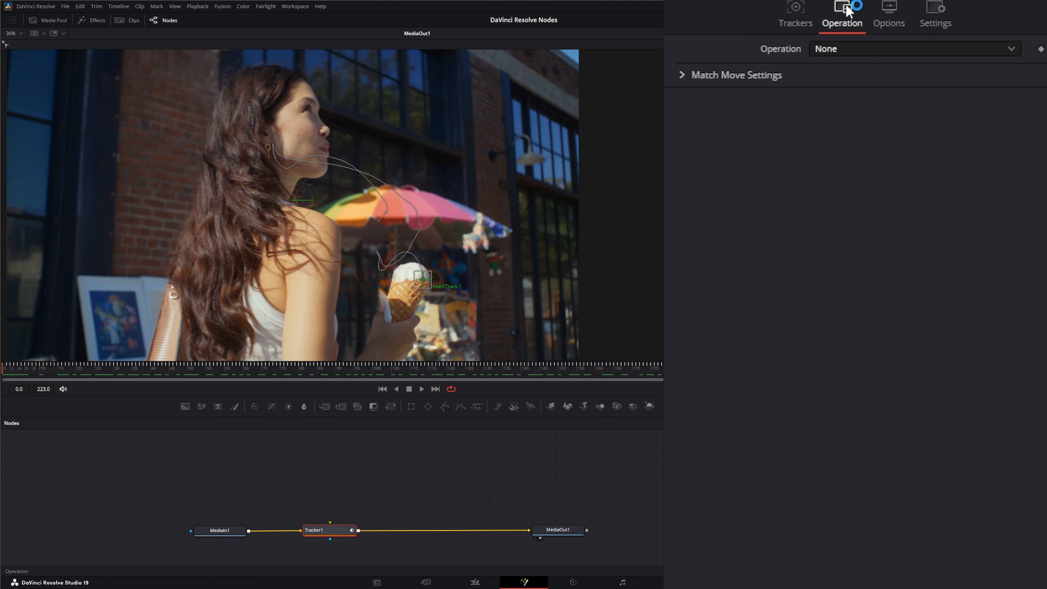
left_click(823, 48)
left_click(865, 88)
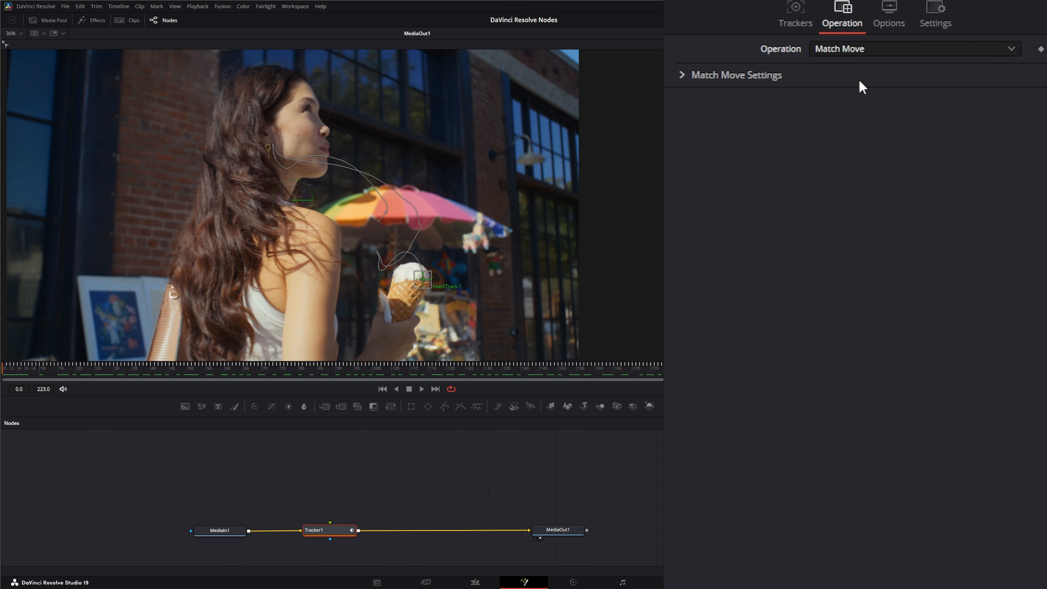
left_click(831, 70)
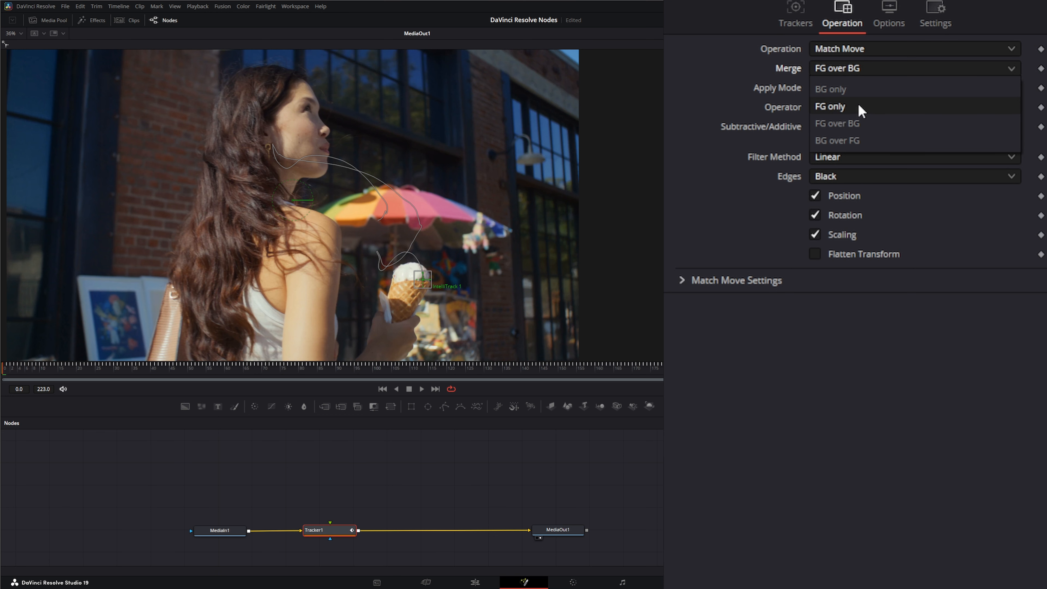
left_click(837, 88)
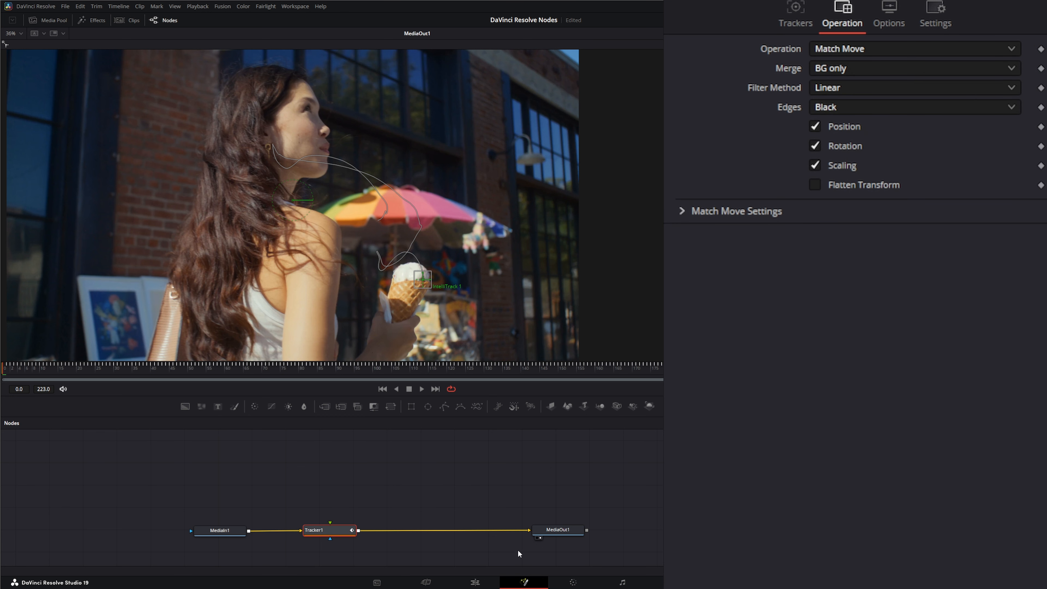
- Play back the MediaOut1 result to check how the frame follows the ice cream, stop, and return to the first frame
left_click(554, 530)
left_click(422, 388)
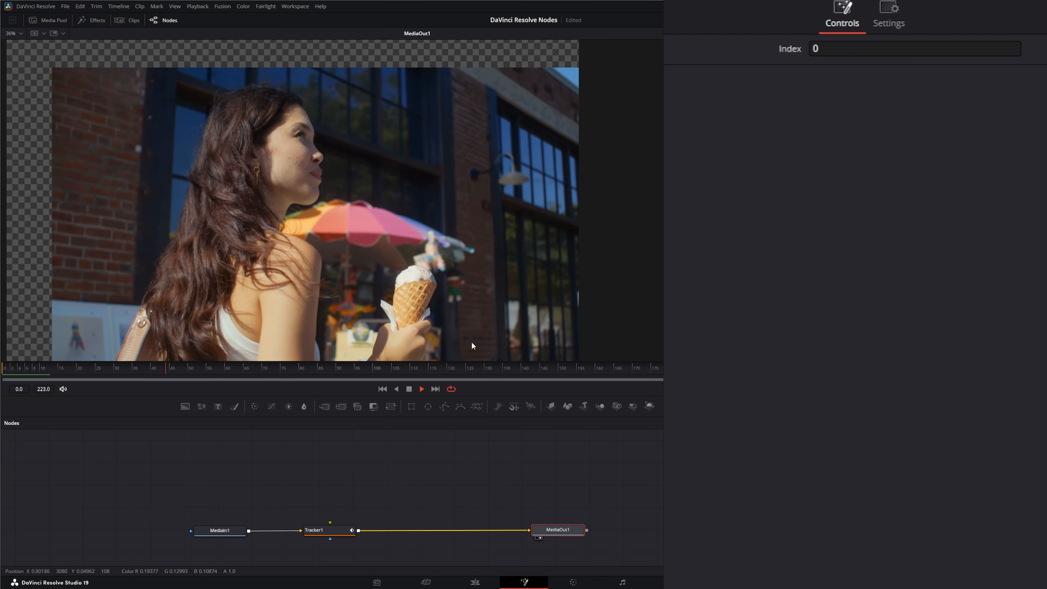
scroll(368, 293, "down", 2)
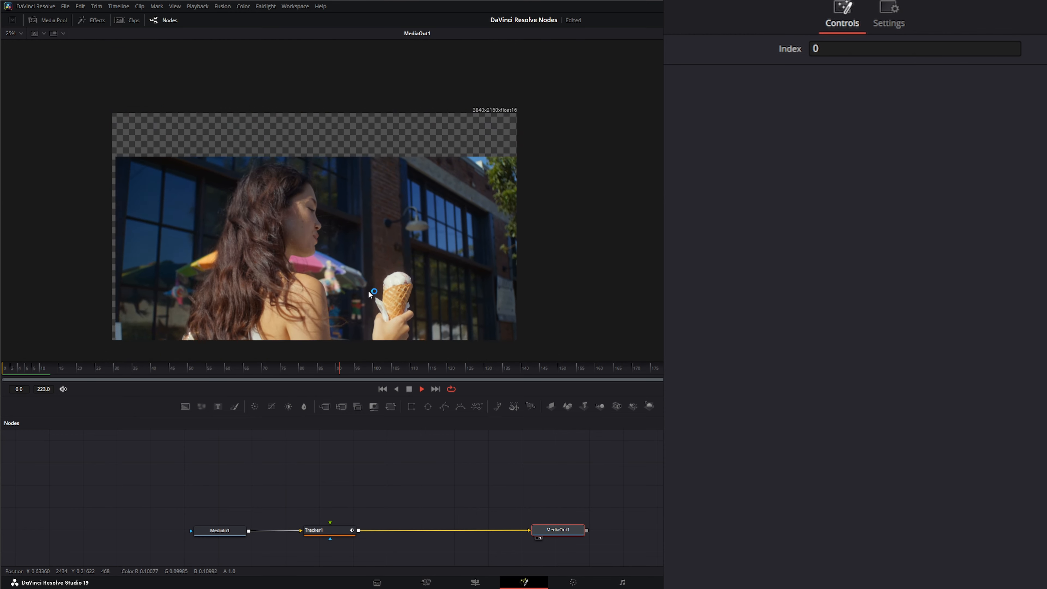
scroll(368, 291, "down", 1)
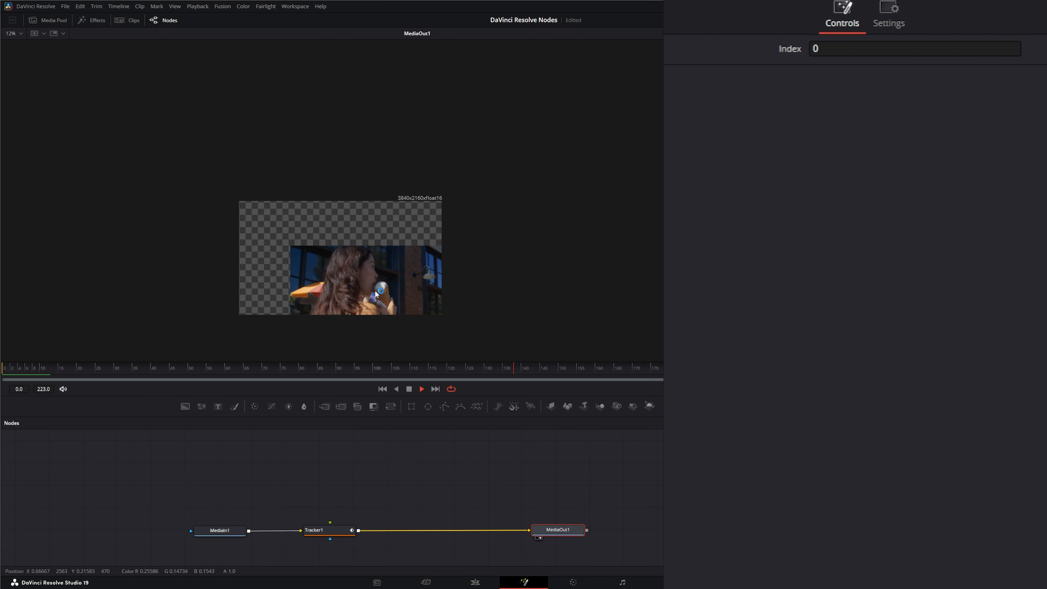
scroll(371, 288, "down", 1)
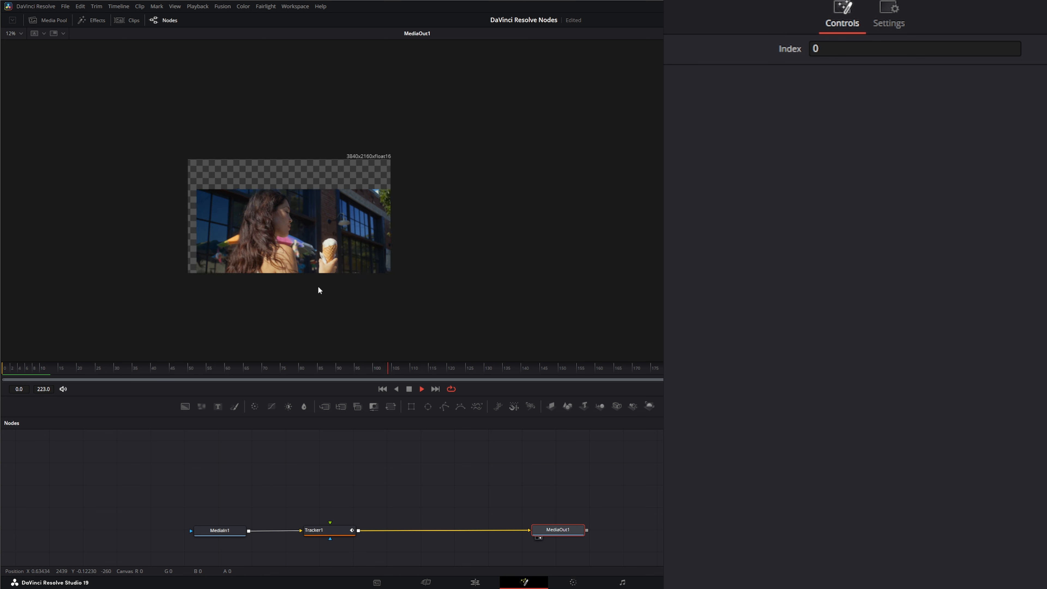
scroll(289, 248, "down", 2)
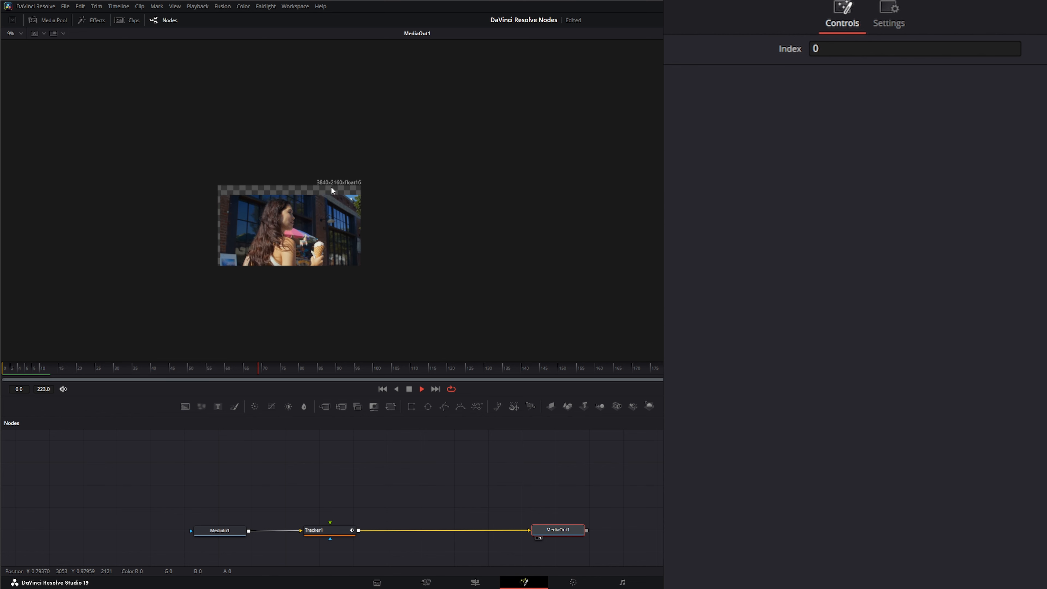
scroll(276, 272, "down", 2)
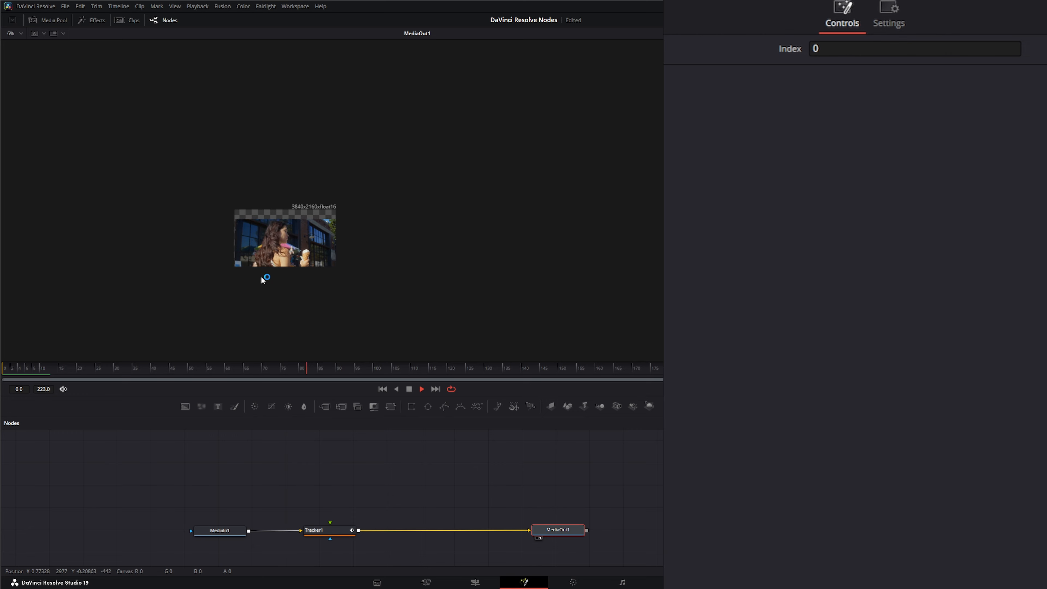
scroll(290, 259, "up", 5)
scroll(291, 259, "up", 2)
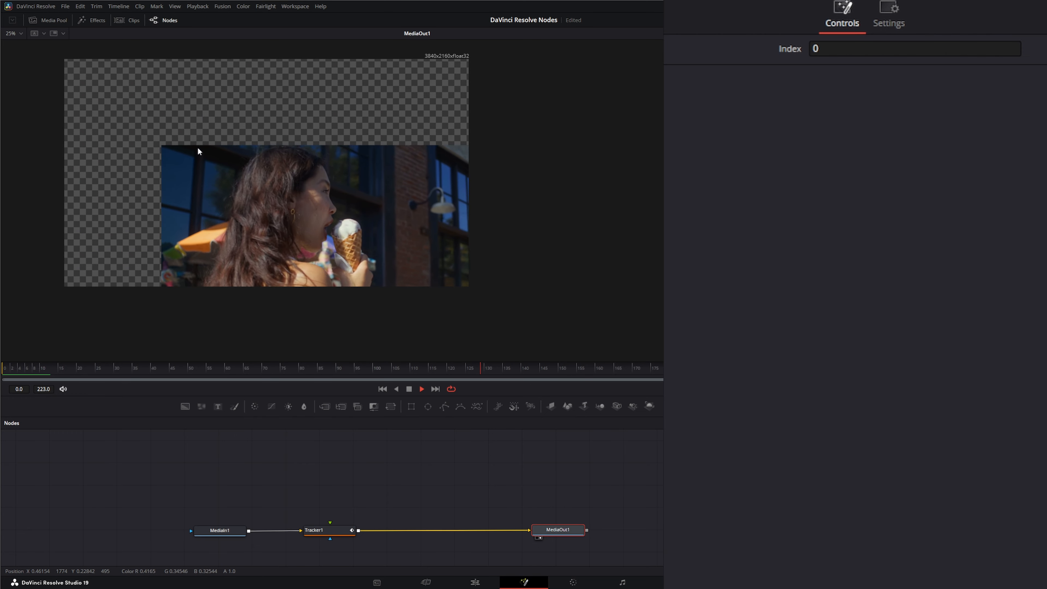
scroll(285, 213, "up", 3)
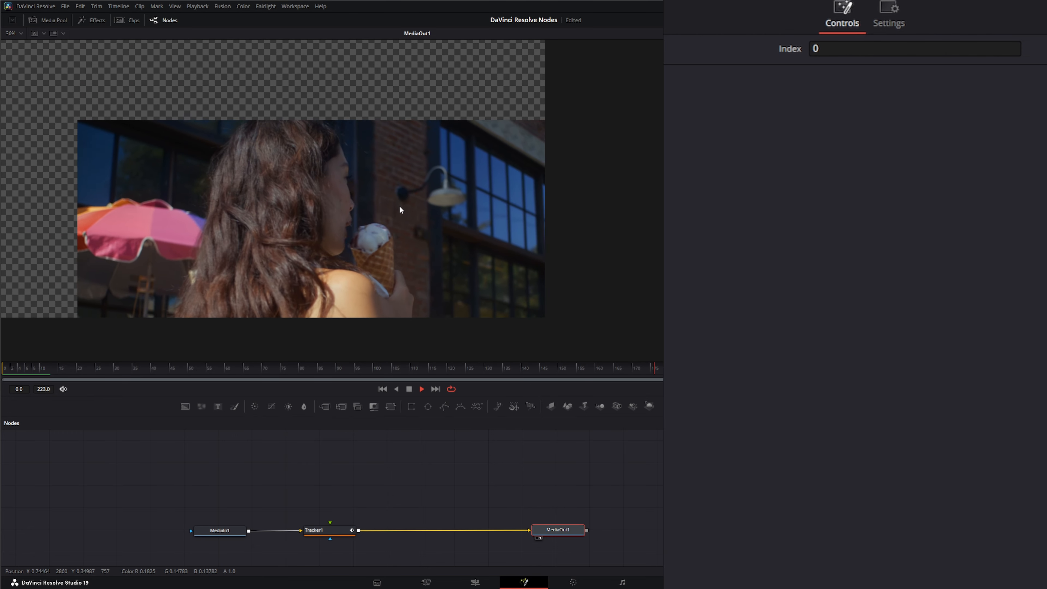
scroll(322, 242, "down", 2)
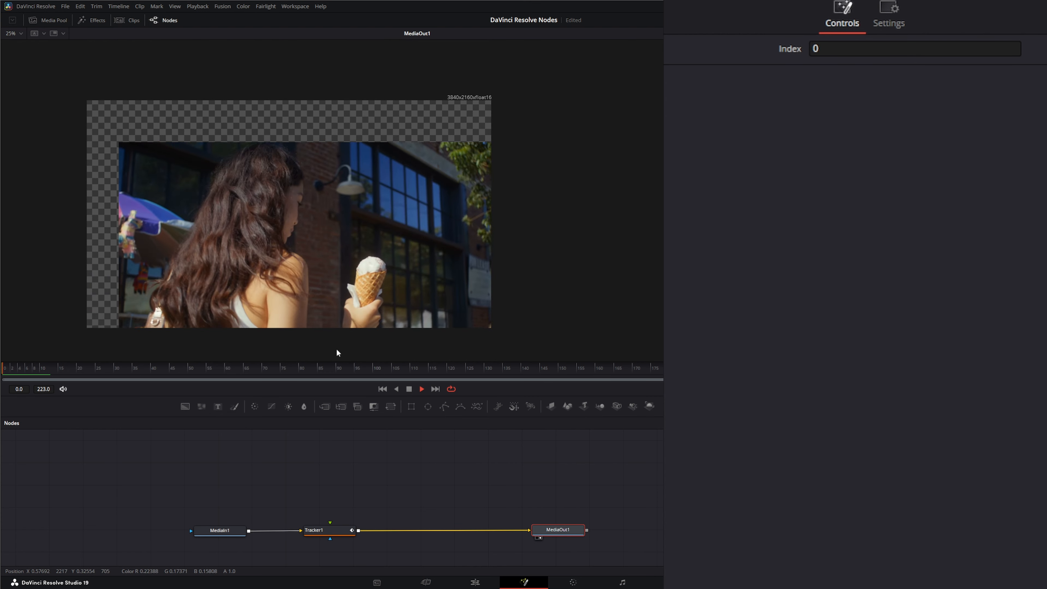
left_click(408, 389)
left_click(382, 389)
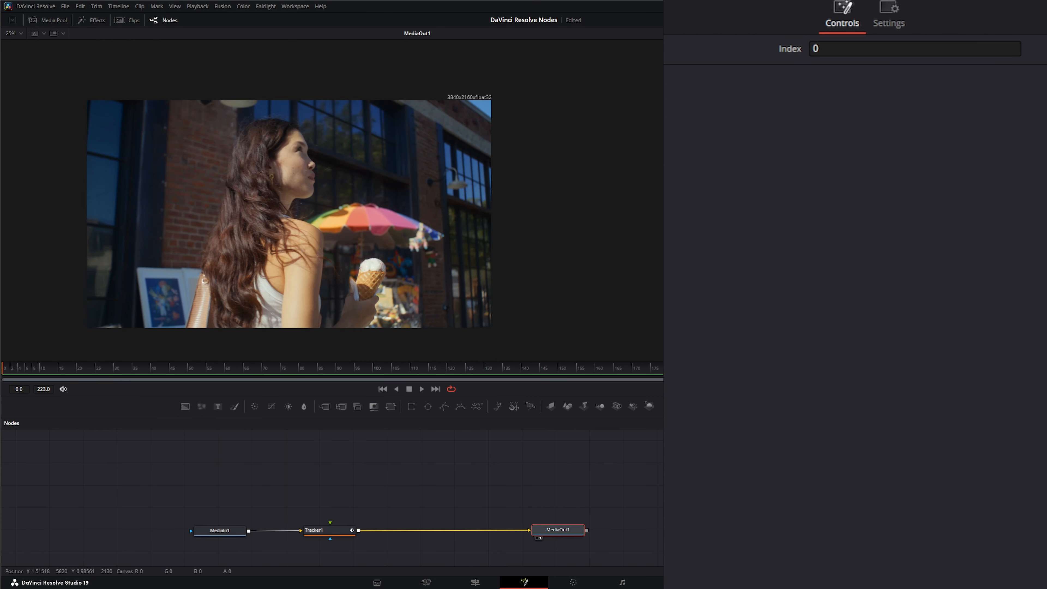
- Set the Tracker1 node's operation back to None
left_click(330, 532)
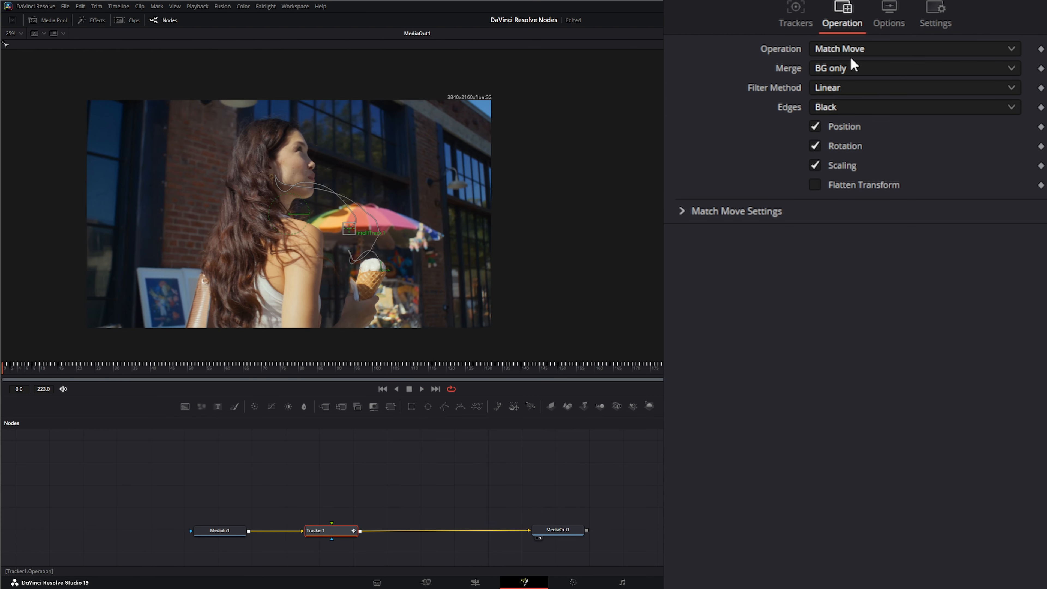
left_click(841, 50)
left_click(848, 68)
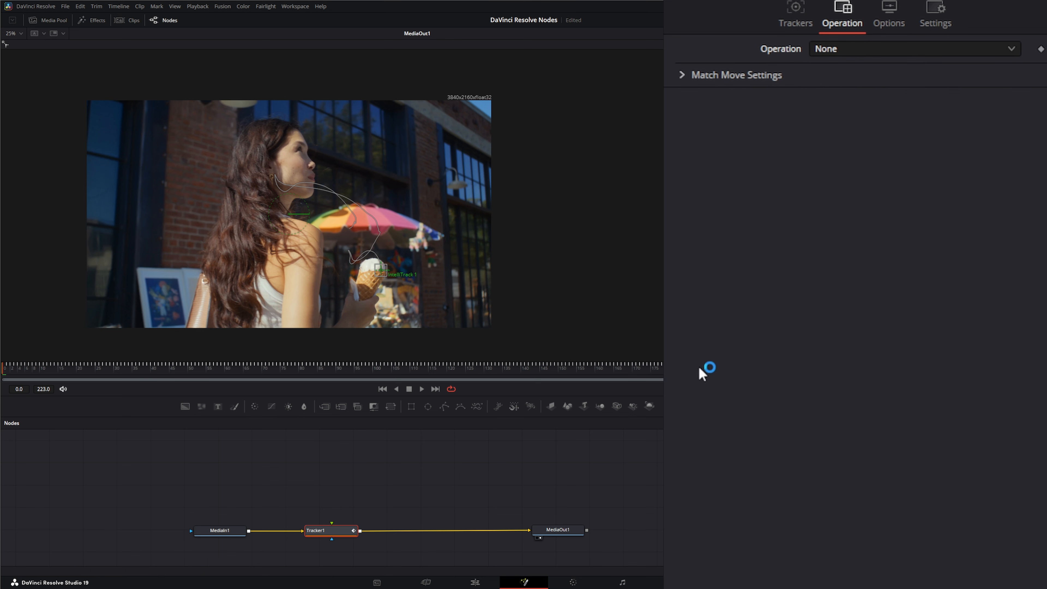
left_click_drag(539, 270, 464, 251)
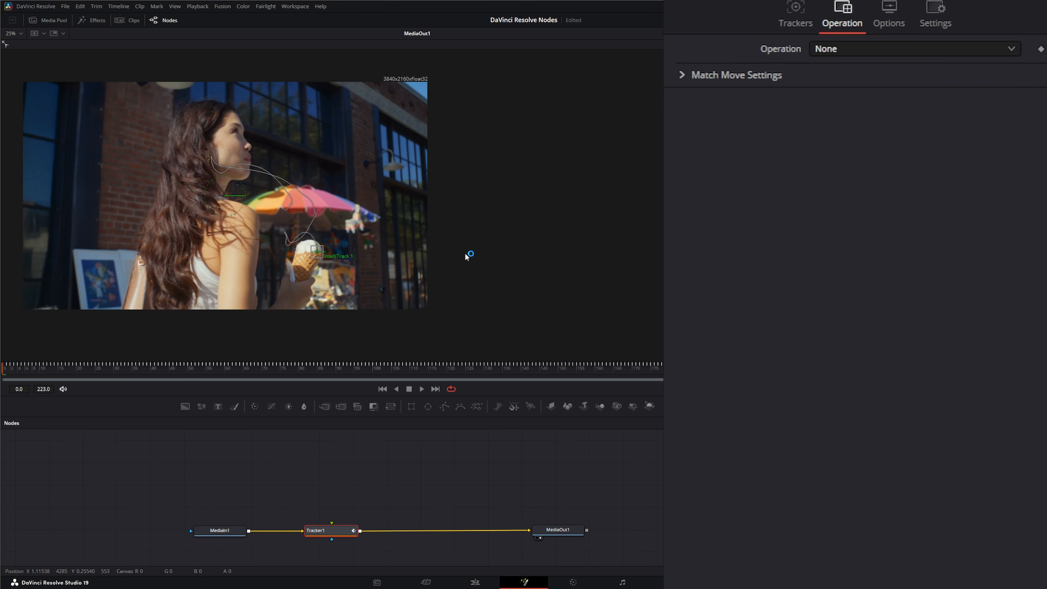
scroll(245, 241, "up", 2)
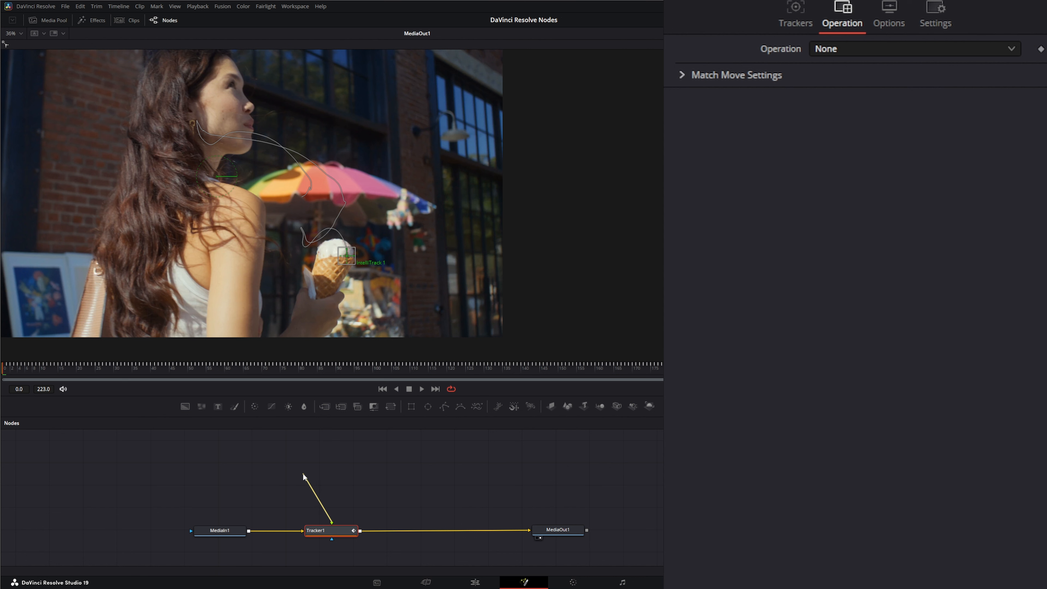
- Add a Background node above Tracker1 and connect a new Ellipse mask to it
left_click_drag(303, 473, 315, 471)
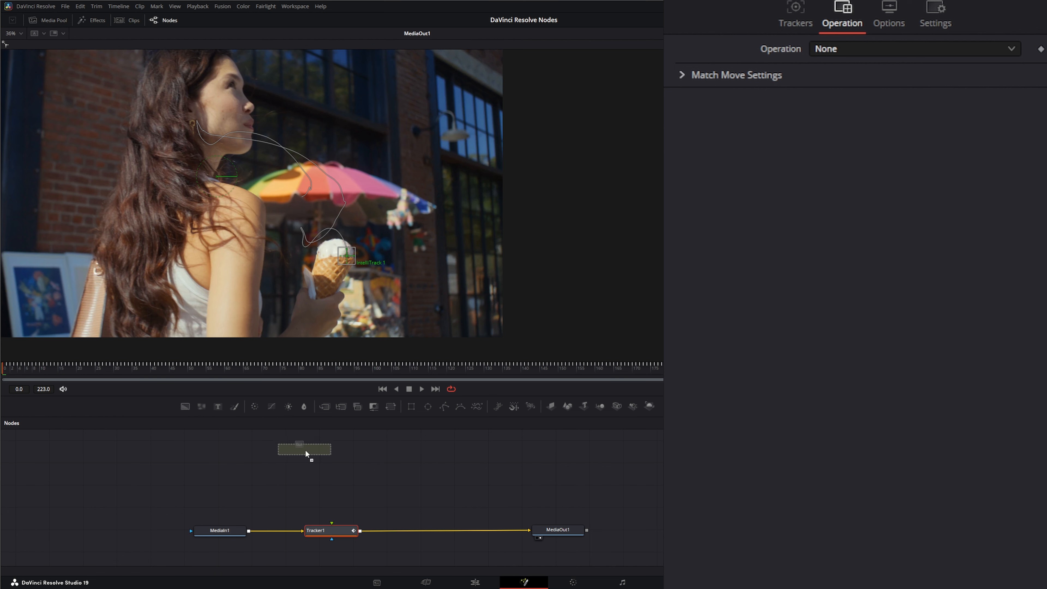
left_click_drag(306, 451, 306, 451)
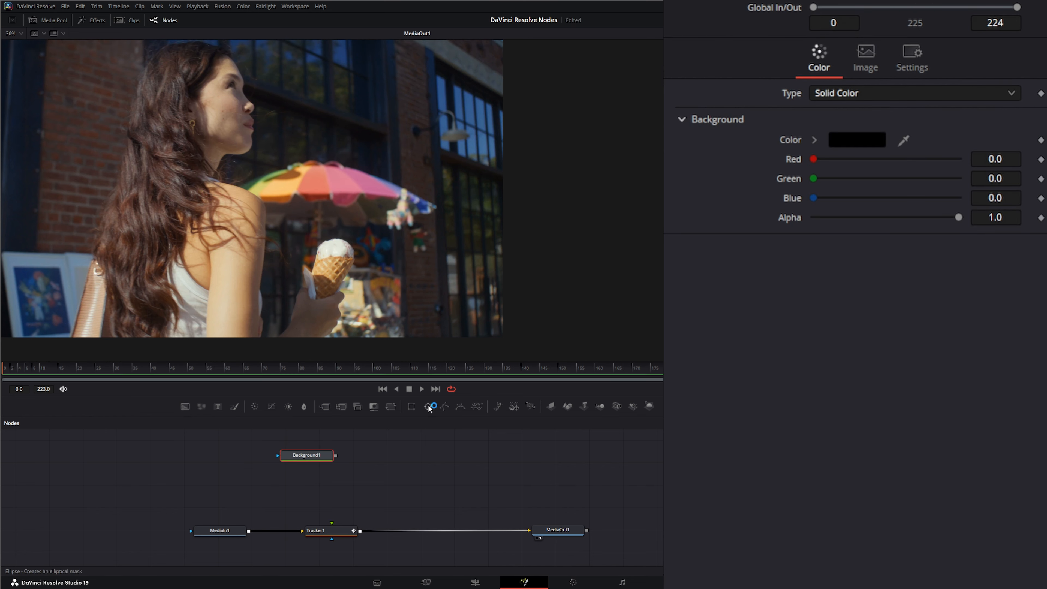
left_click_drag(428, 408, 284, 456)
- Set the Background1 node's colour to white
left_click(289, 456)
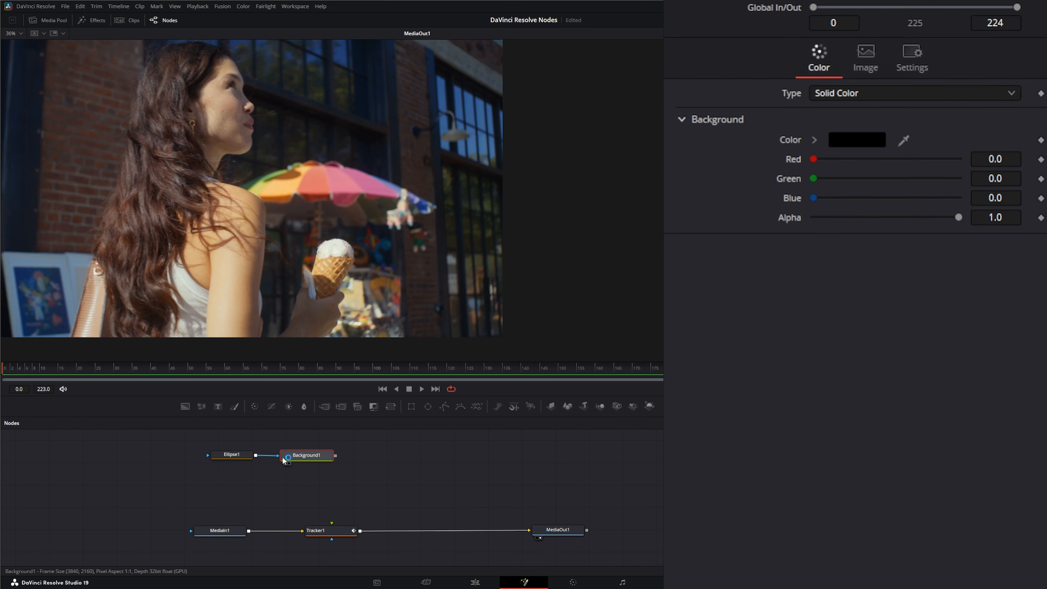
left_click(854, 138)
left_click_drag(623, 301, 622, 222)
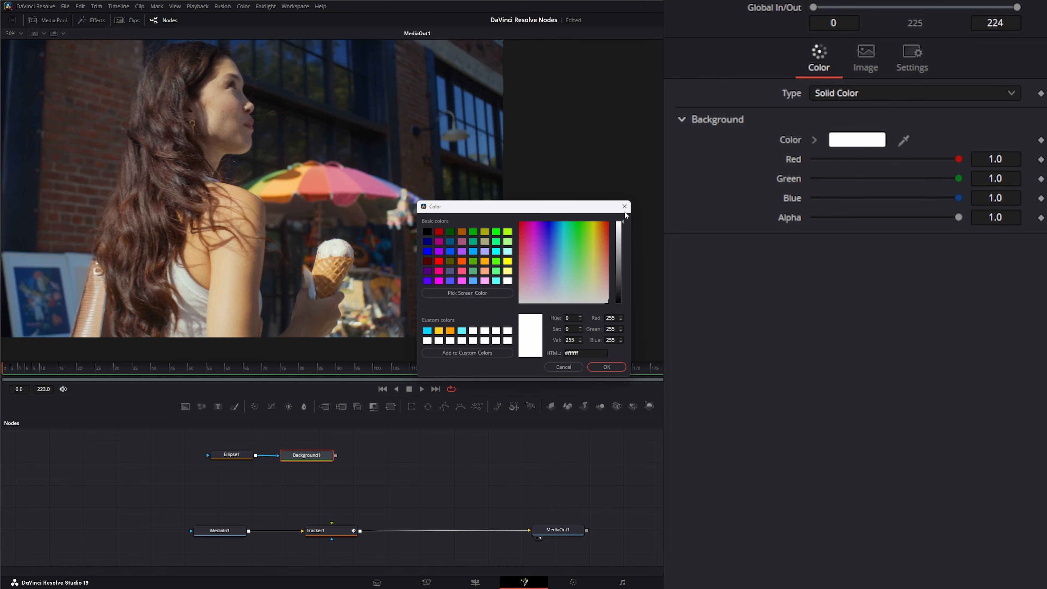
left_click(606, 366)
- With Background1 in the viewer, make Ellipse1 a non-solid ring with border width 0.011, shrinking its width and height to about 0.207
left_click(233, 454)
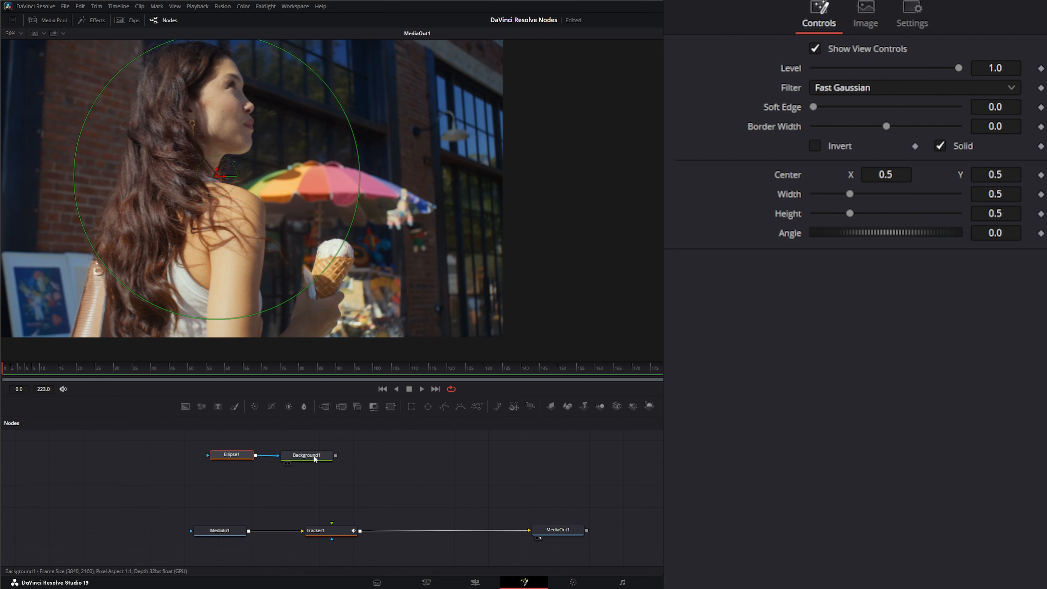
left_click(287, 463)
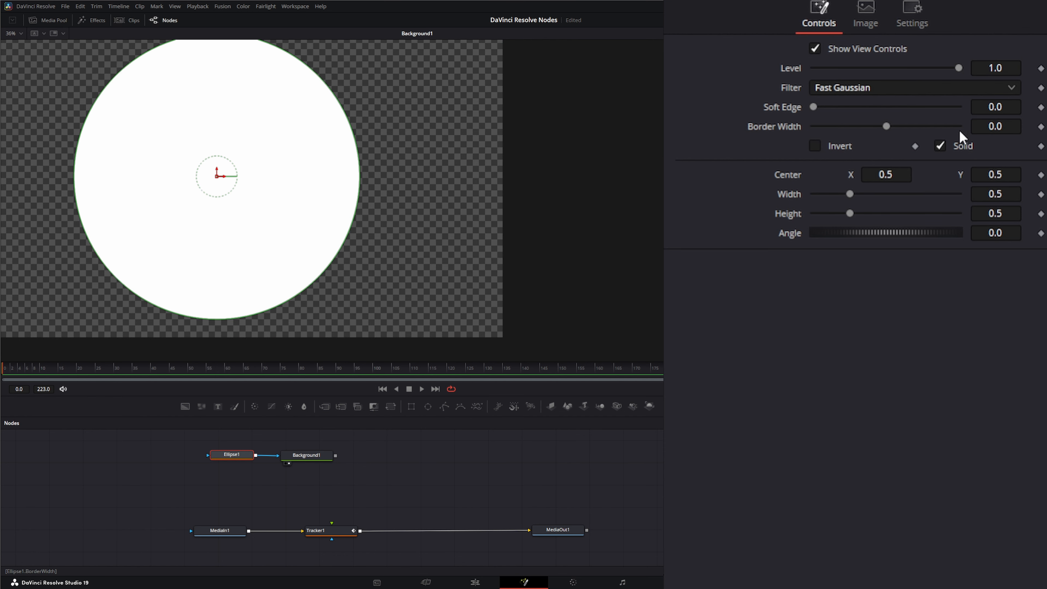
left_click(935, 145)
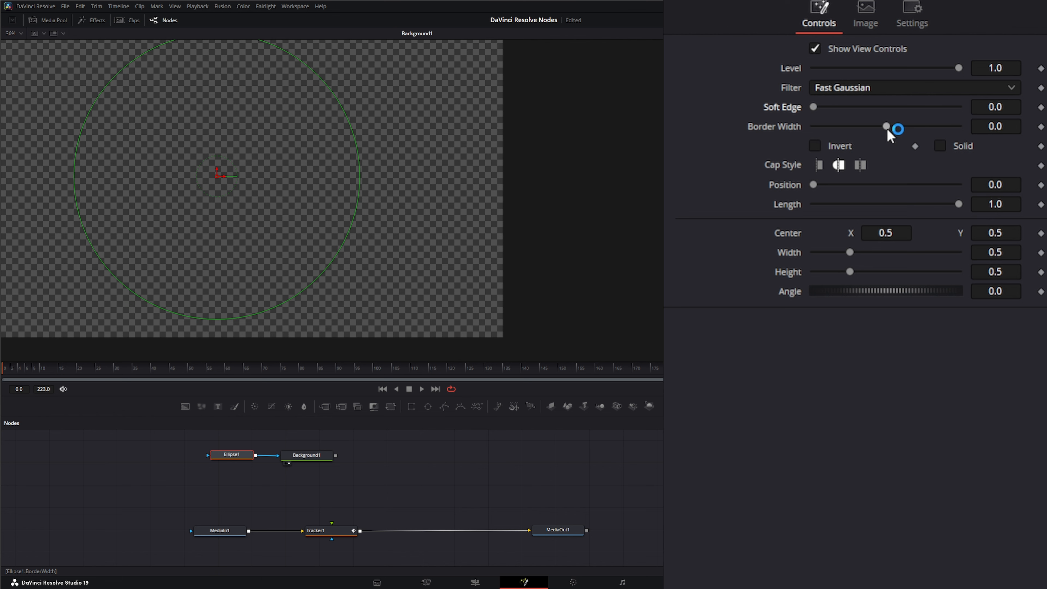
left_click_drag(886, 128, 889, 127)
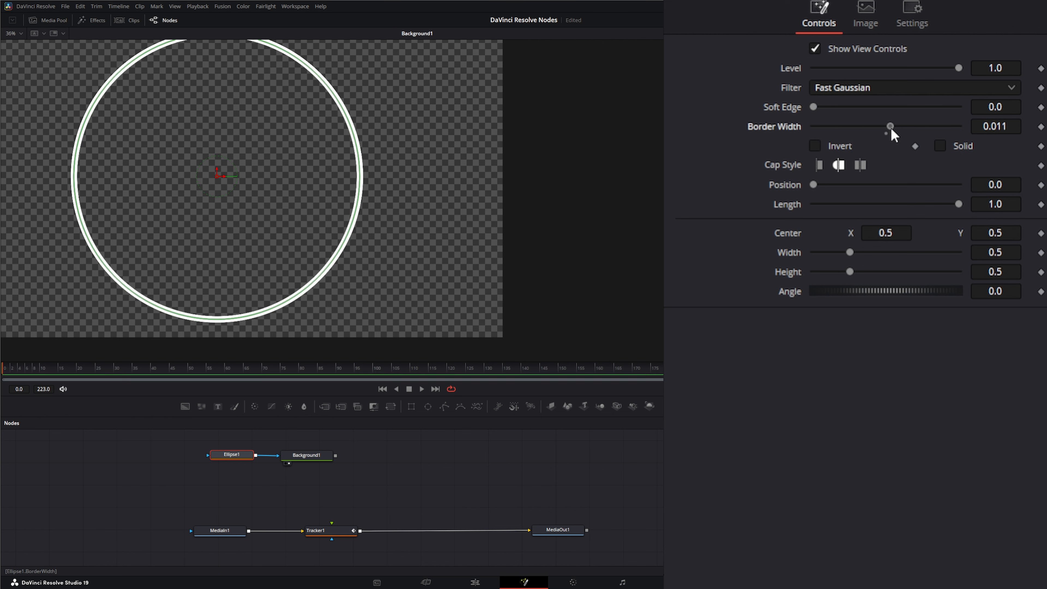
left_click_drag(814, 107, 815, 109)
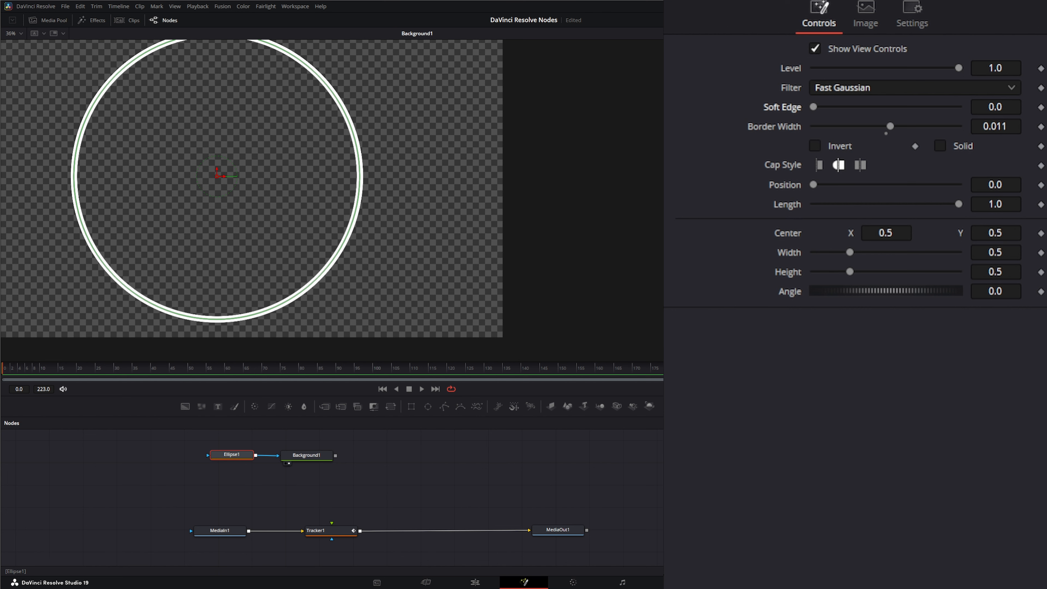
left_click_drag(287, 304, 248, 248)
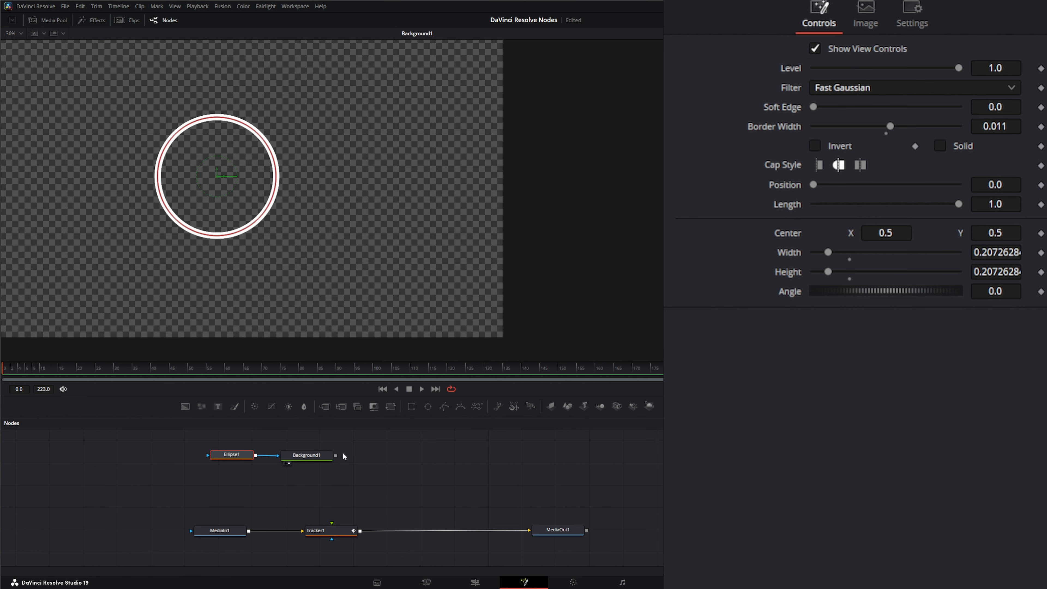
- Connect Background1 to Tracker1's foreground input, view Tracker1, and set its operation to Match Move
left_click_drag(338, 456, 348, 265)
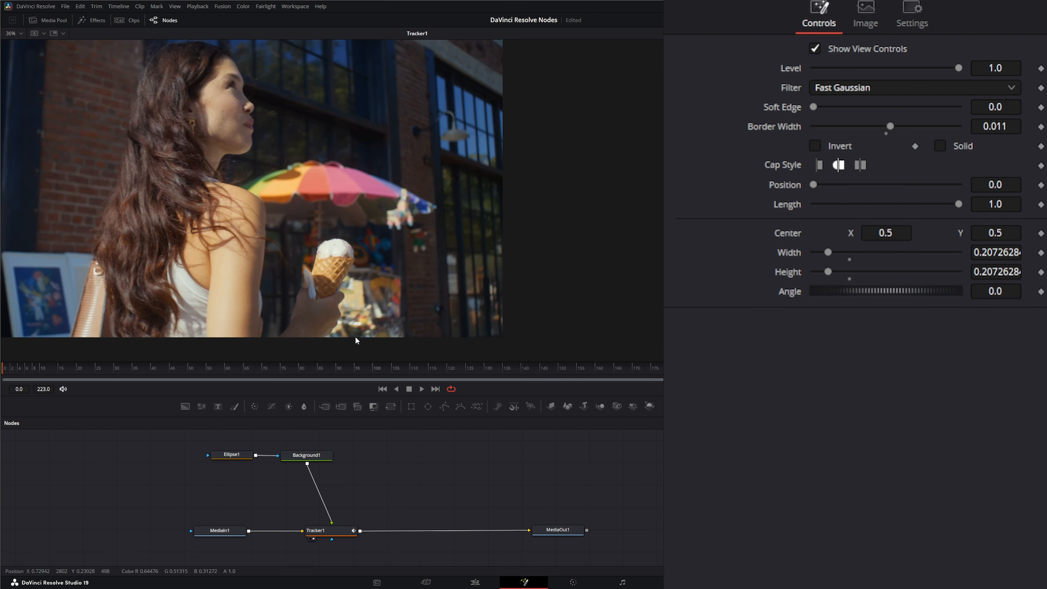
left_click(341, 531)
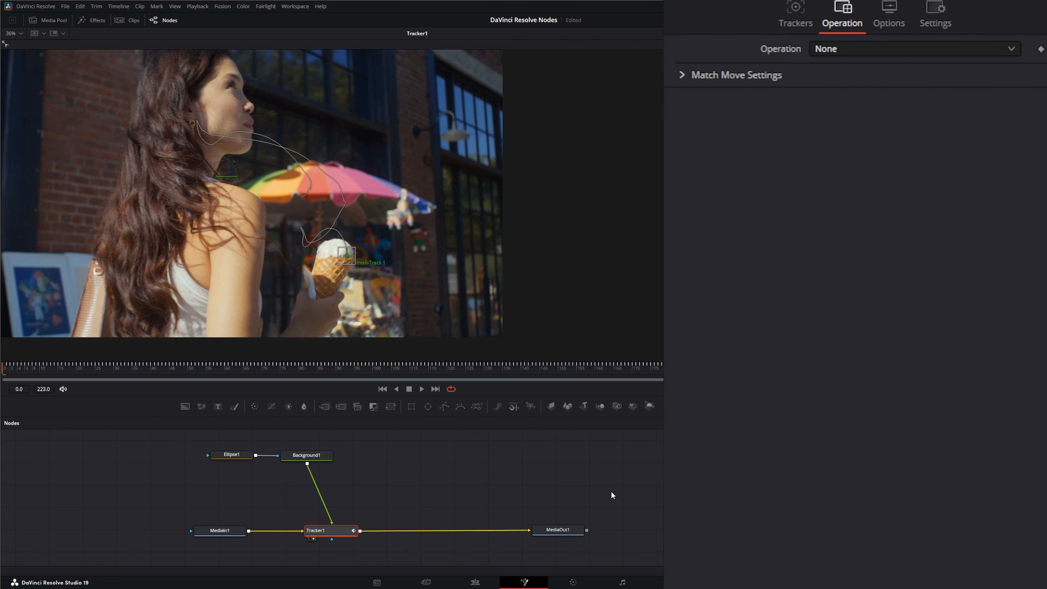
left_click(846, 48)
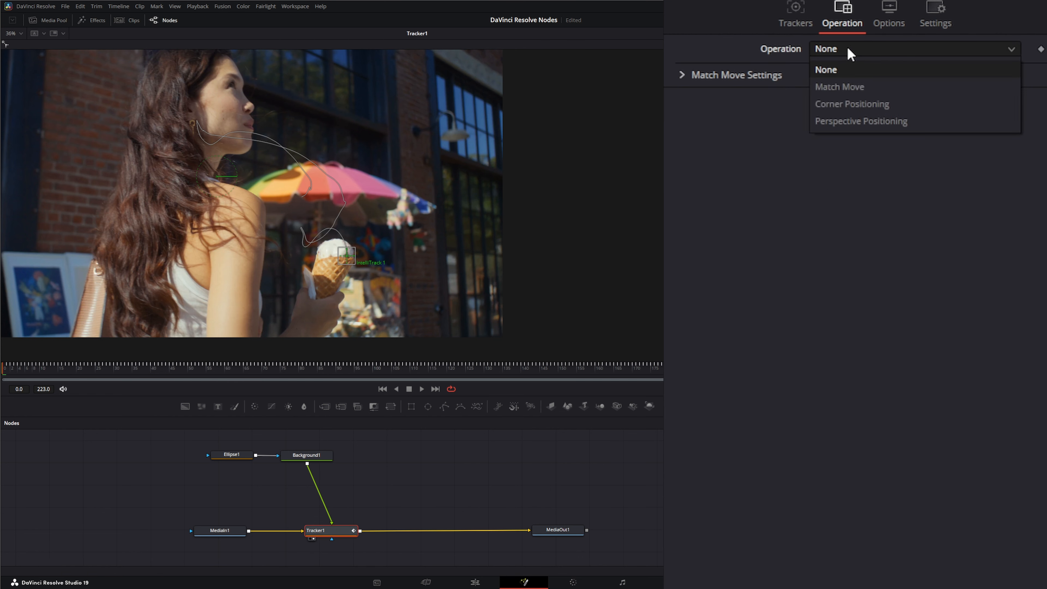
left_click(850, 87)
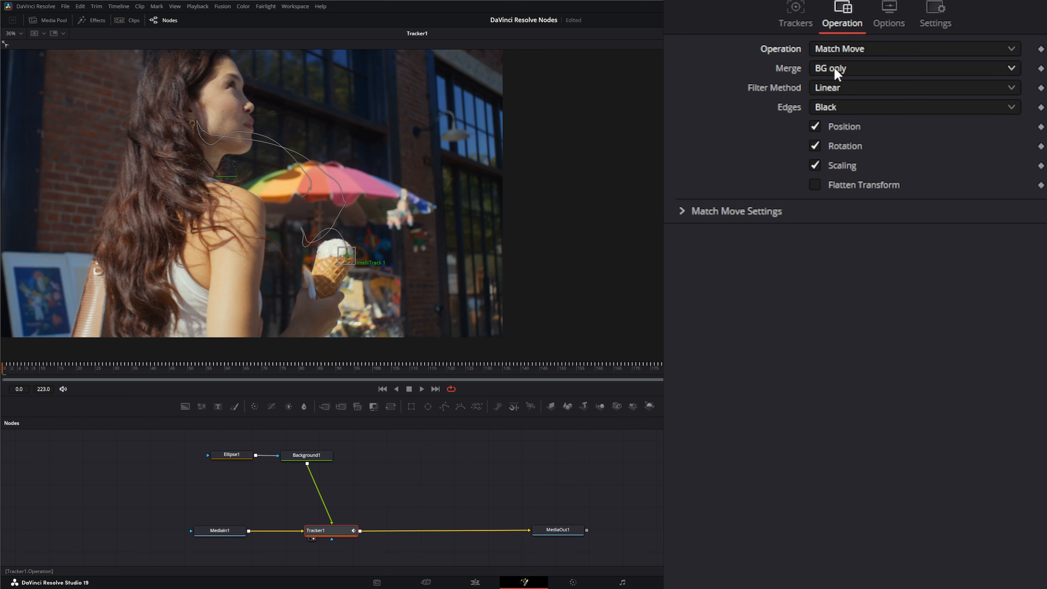
- Try Tracker1's FG only merge mode, and settle on FG over BG
left_click(834, 68)
left_click(857, 101)
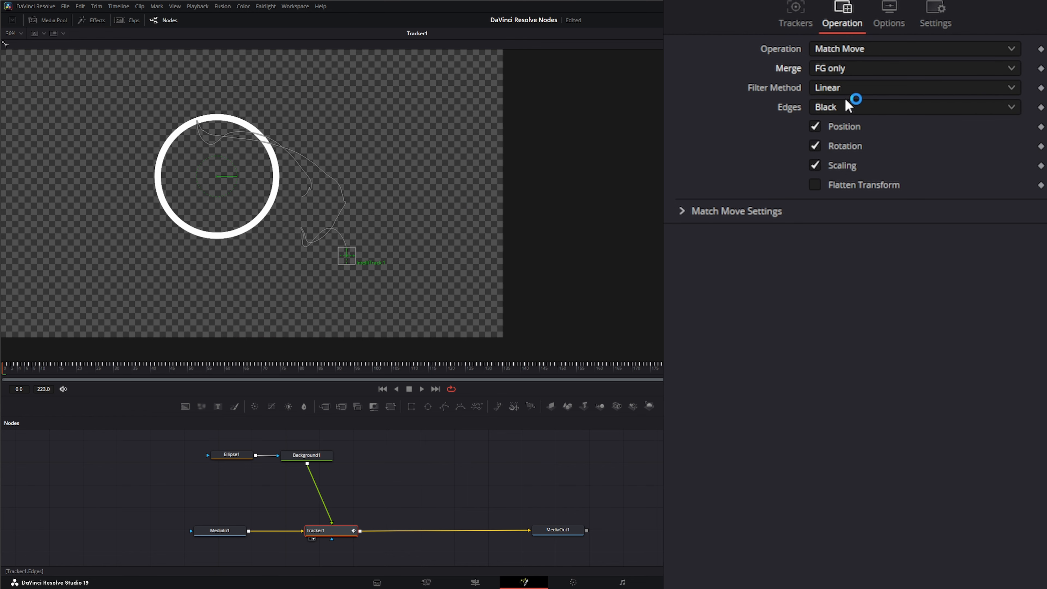
left_click(843, 67)
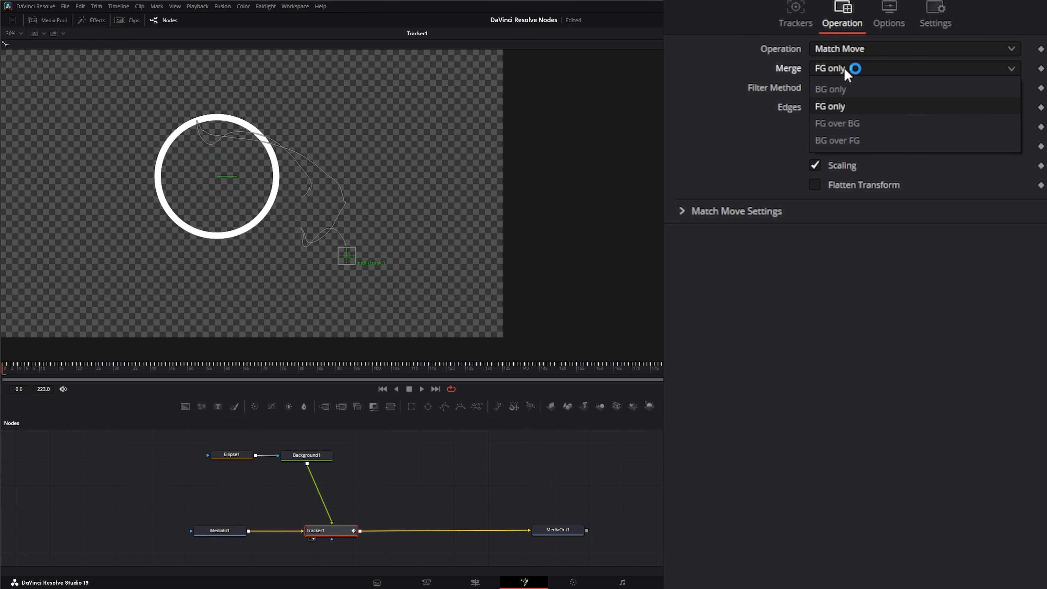
left_click(863, 124)
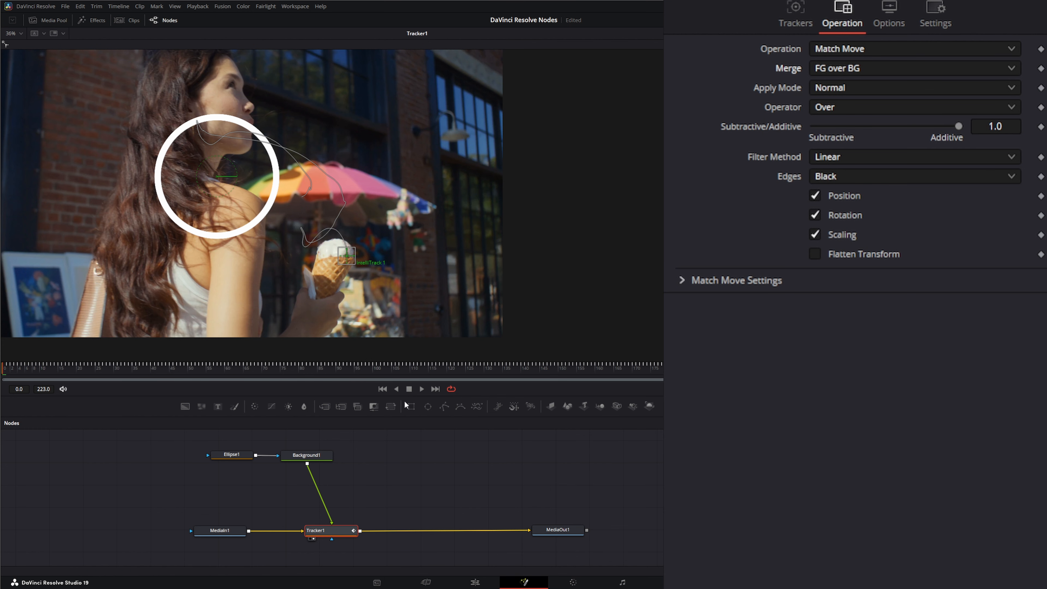
- Play back the Tracker1 result to check how the ring follows the track, stop, and return to the first frame
left_click(421, 389)
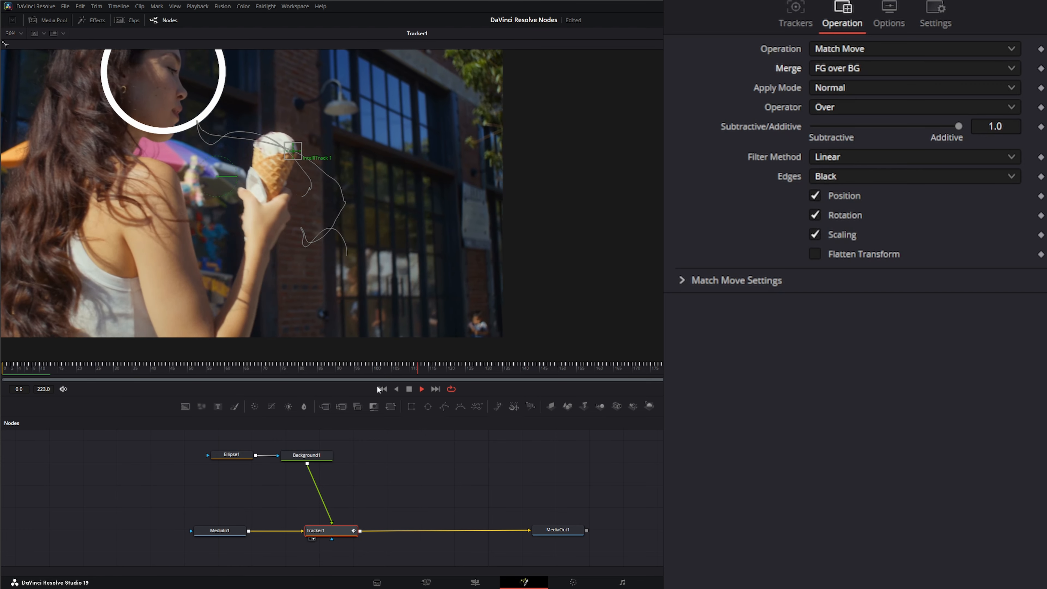
left_click(410, 389)
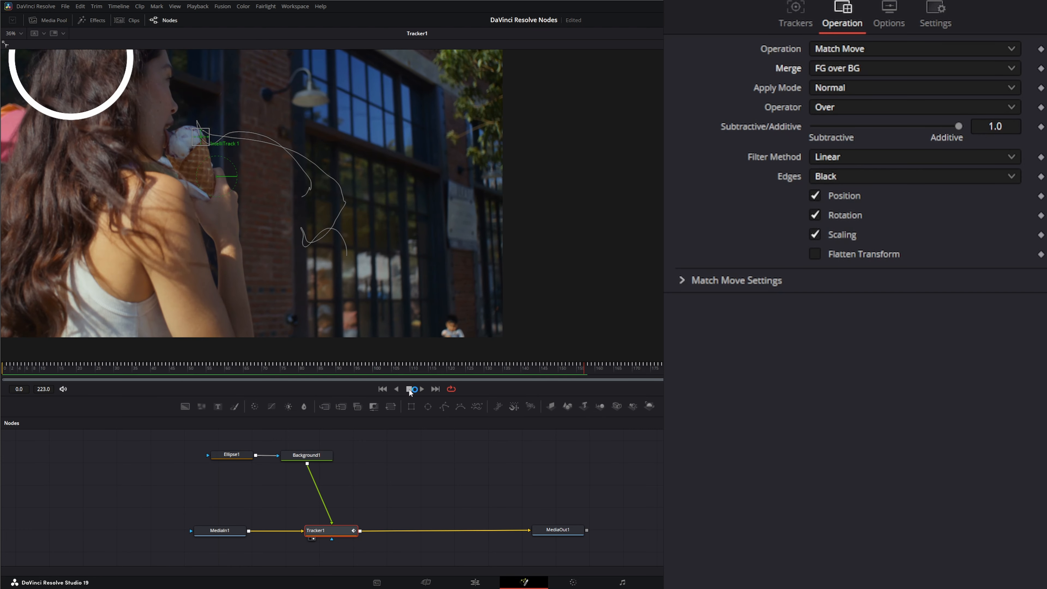
left_click(382, 390)
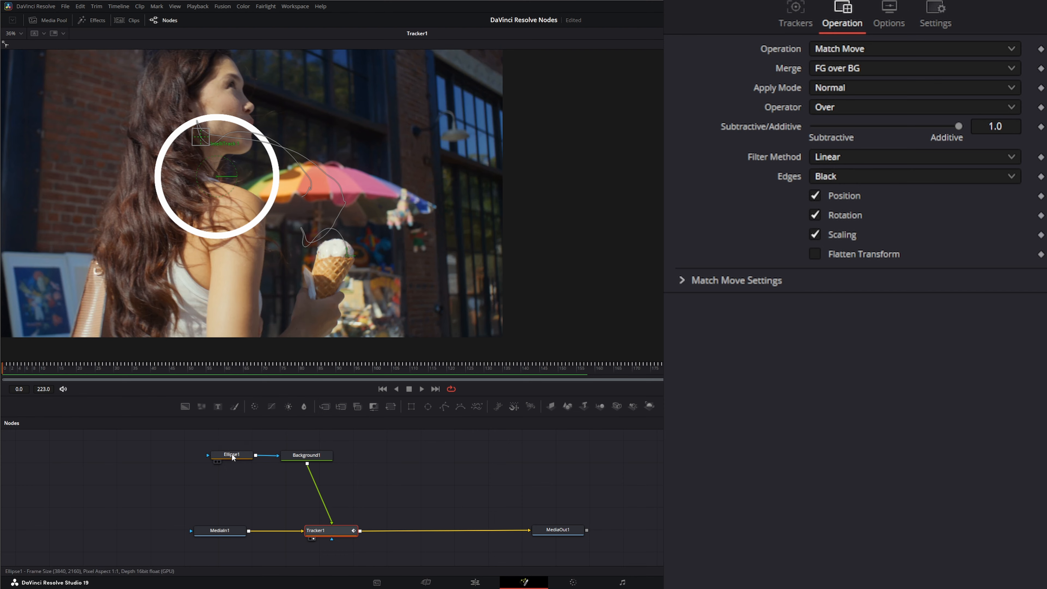
- Try moving the Ellipse1 mask's center onto the ice cream, check it in playback, and undo the move
left_click(232, 454)
left_click_drag(217, 178, 337, 248)
left_click(421, 388)
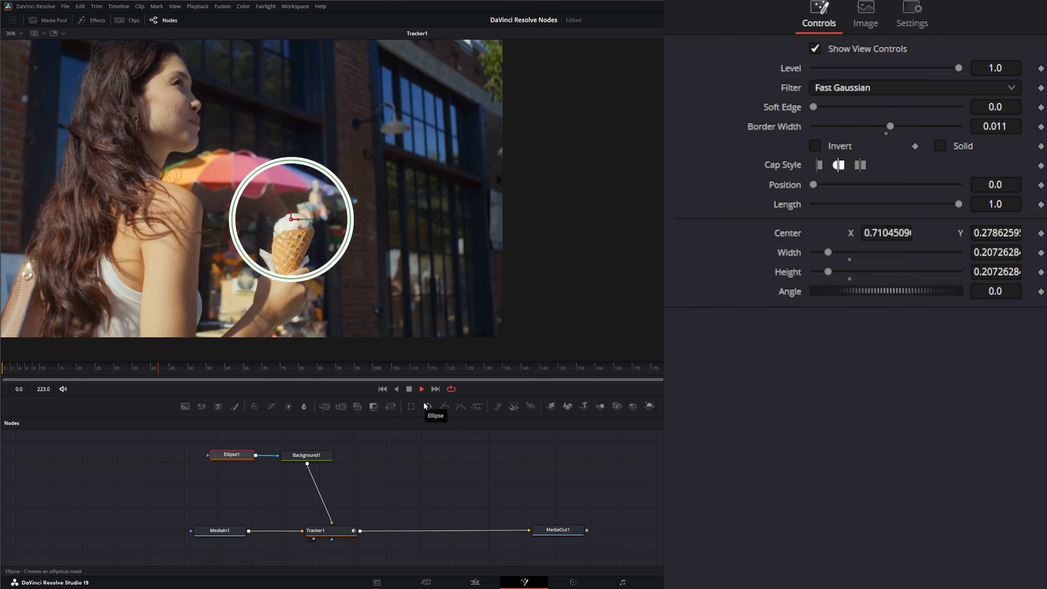
left_click(409, 389)
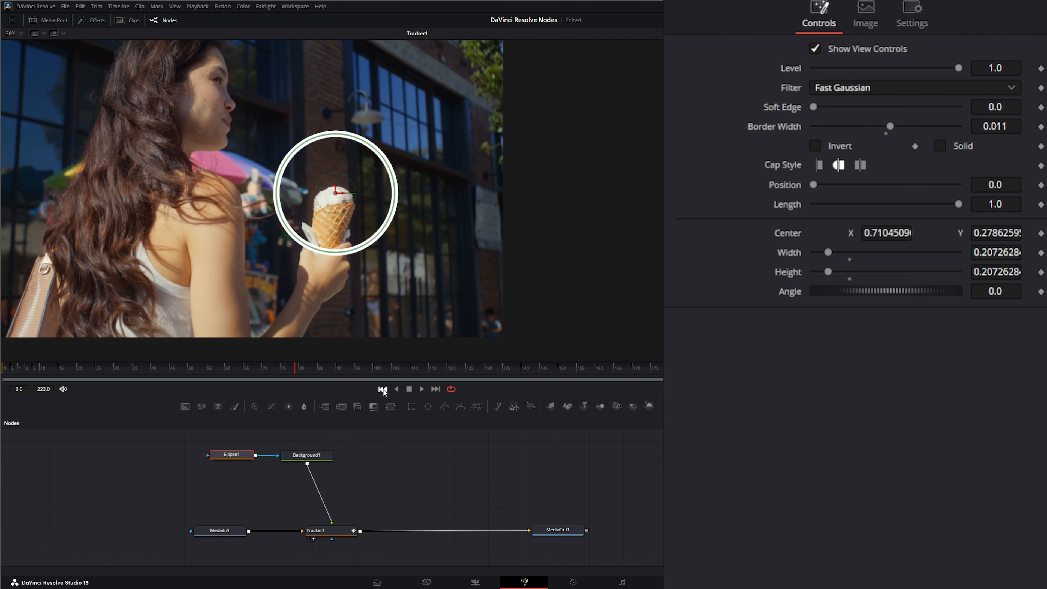
left_click(381, 389)
key("ctrl+z")
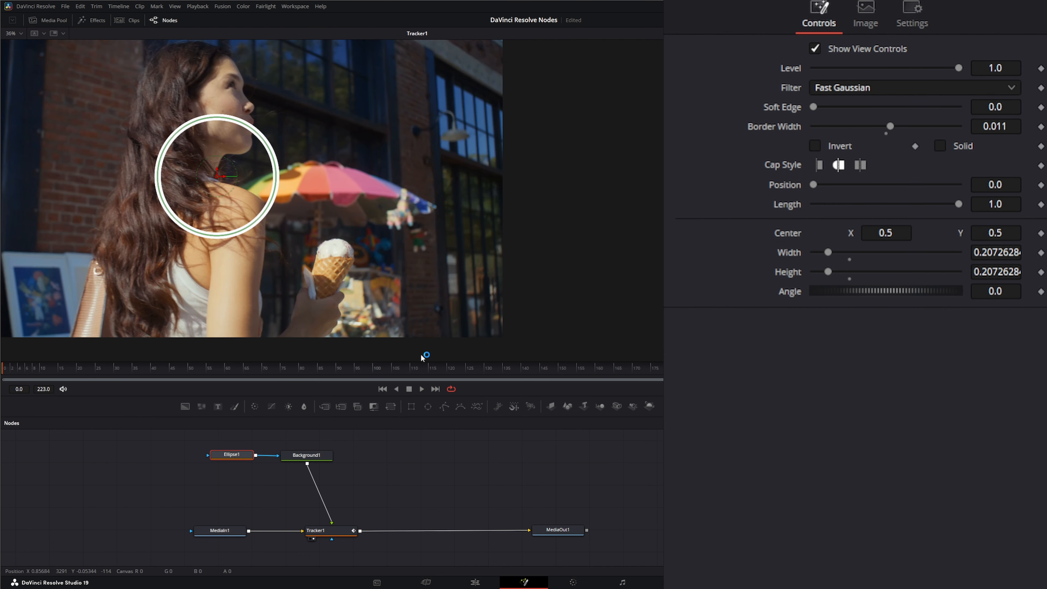
- Insert a Transform node between Background1 and Tracker1, center the ring on the ice cream at about 0.708, 0.260, and play it back
left_click_drag(390, 406, 323, 488)
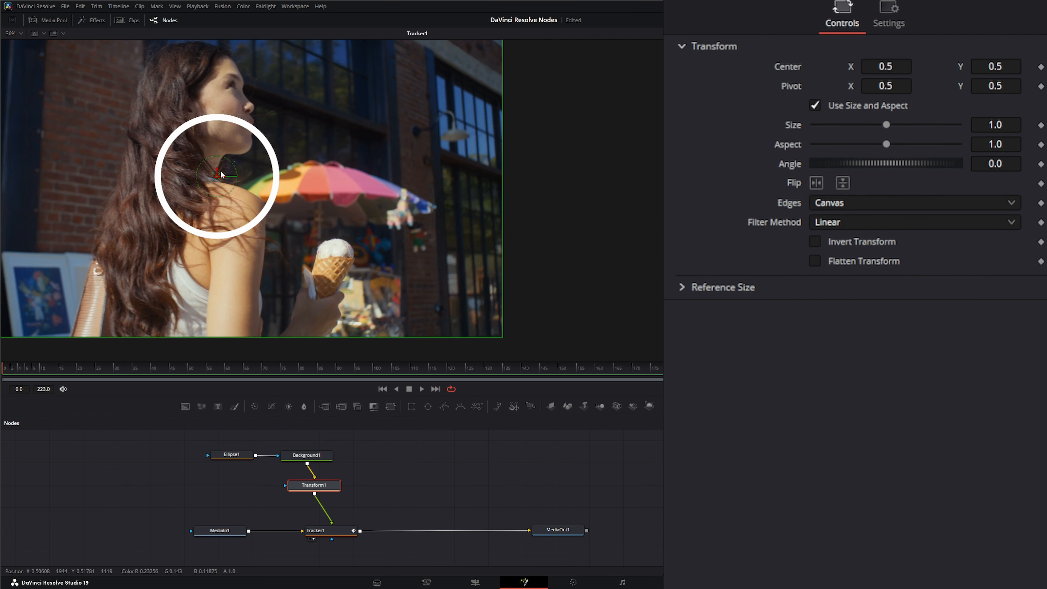
left_click_drag(217, 176, 336, 254)
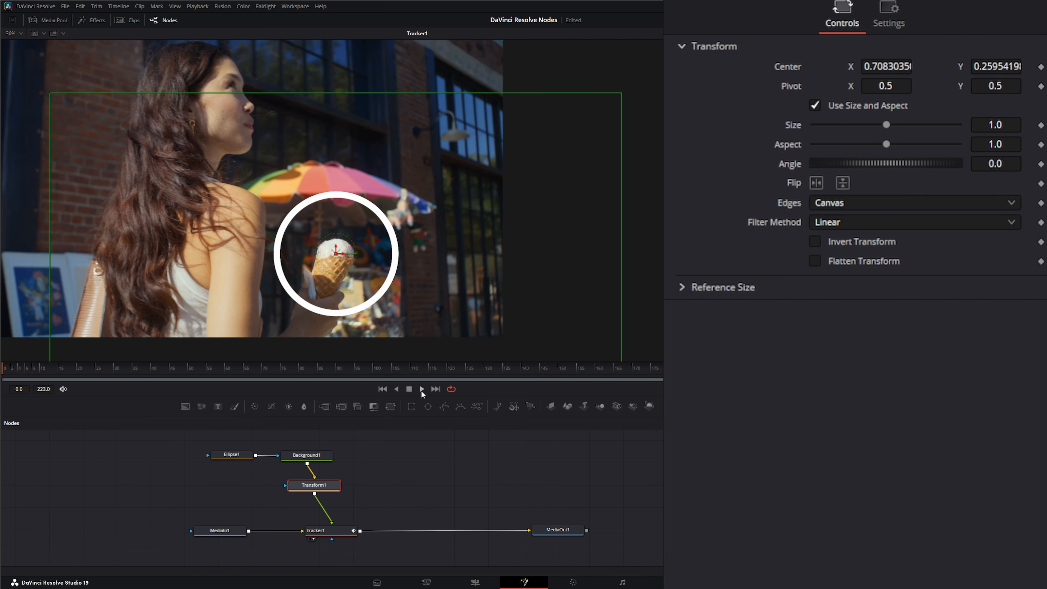
left_click(421, 389)
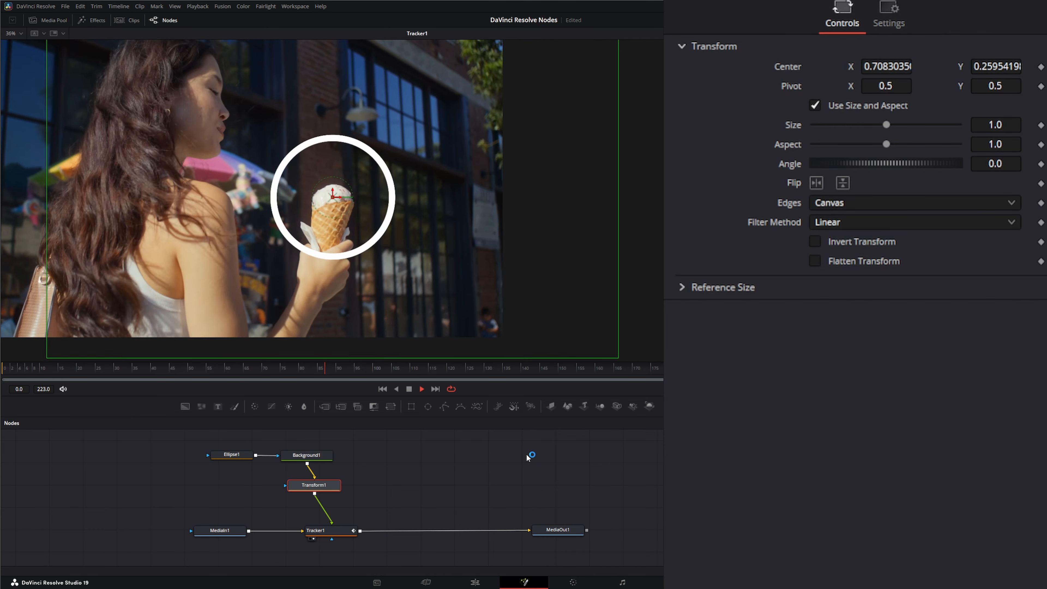
- Shrink the Ellipse1 mask's width and height to about 0.150 and play back the smaller ring around the ice cream
left_click(252, 453)
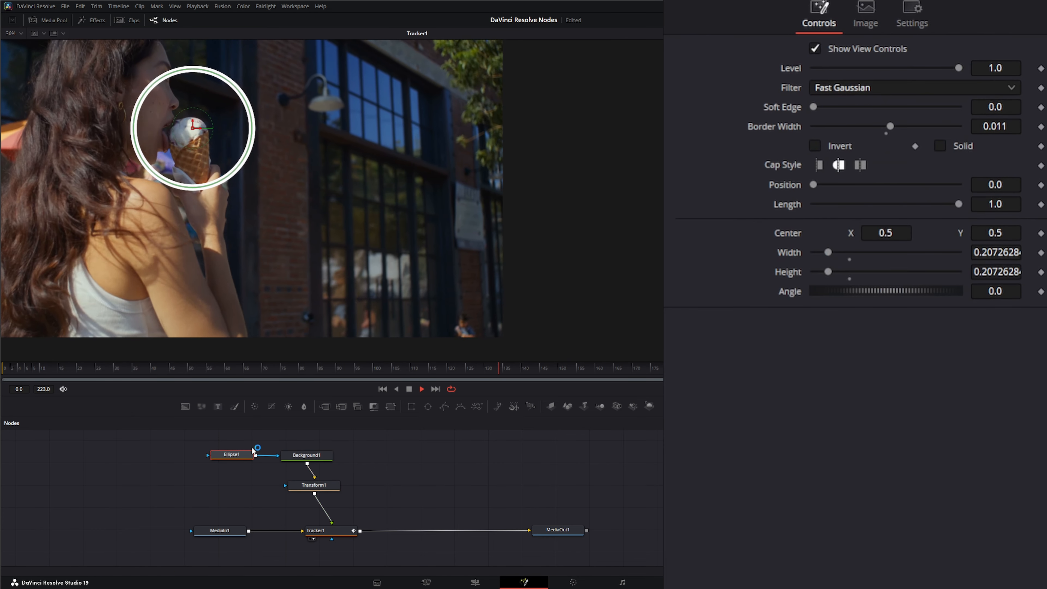
key("space")
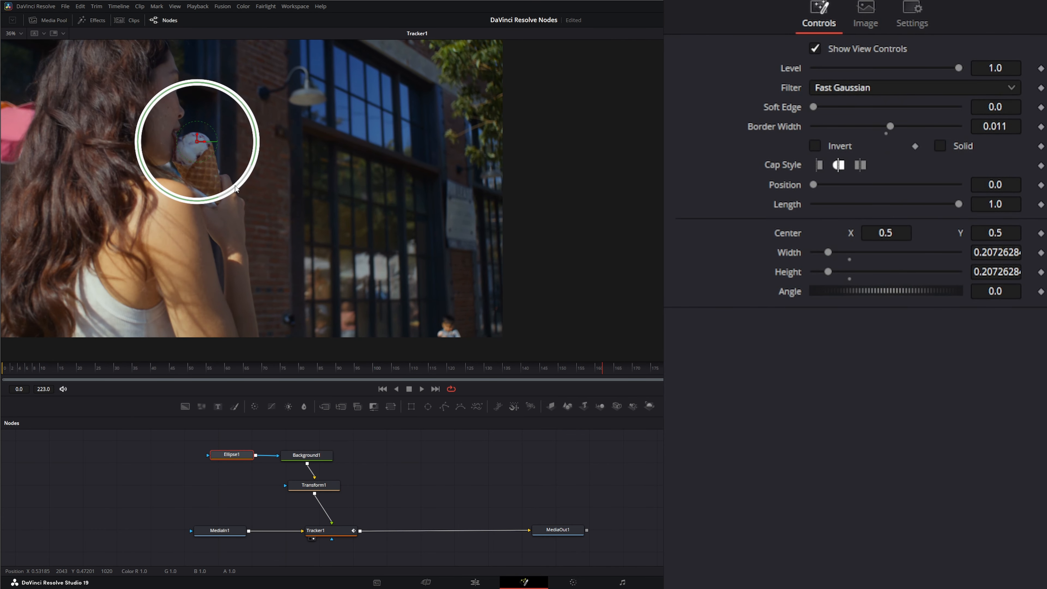
left_click_drag(235, 187, 227, 176)
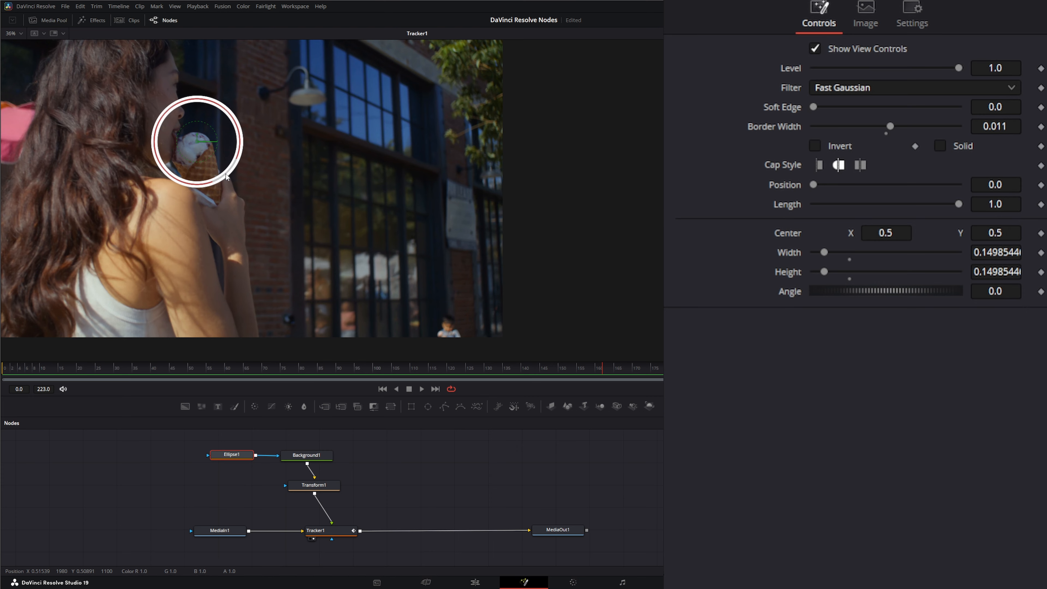
left_click(424, 389)
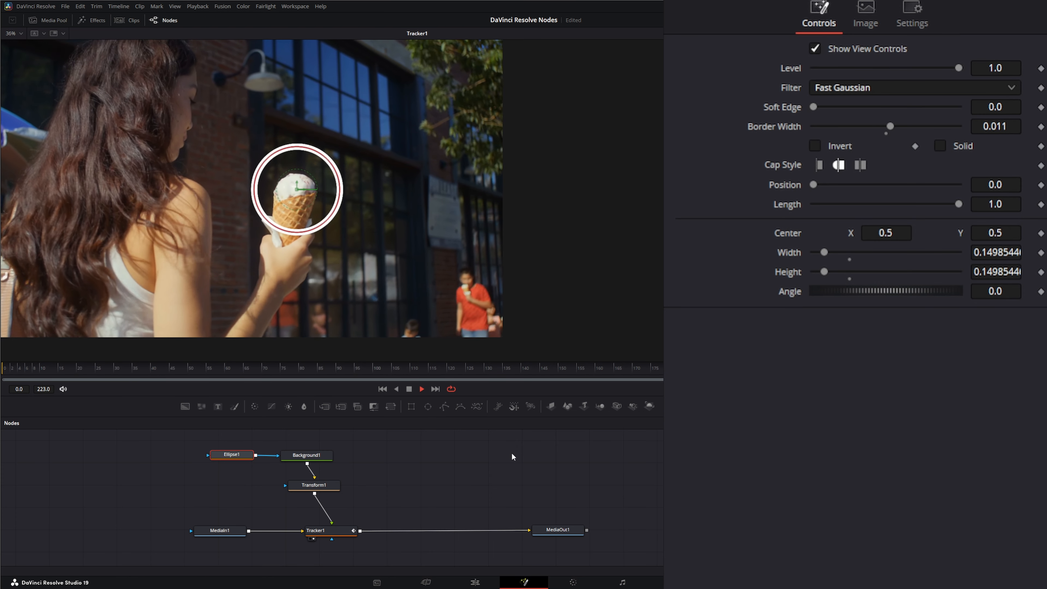
key("space")
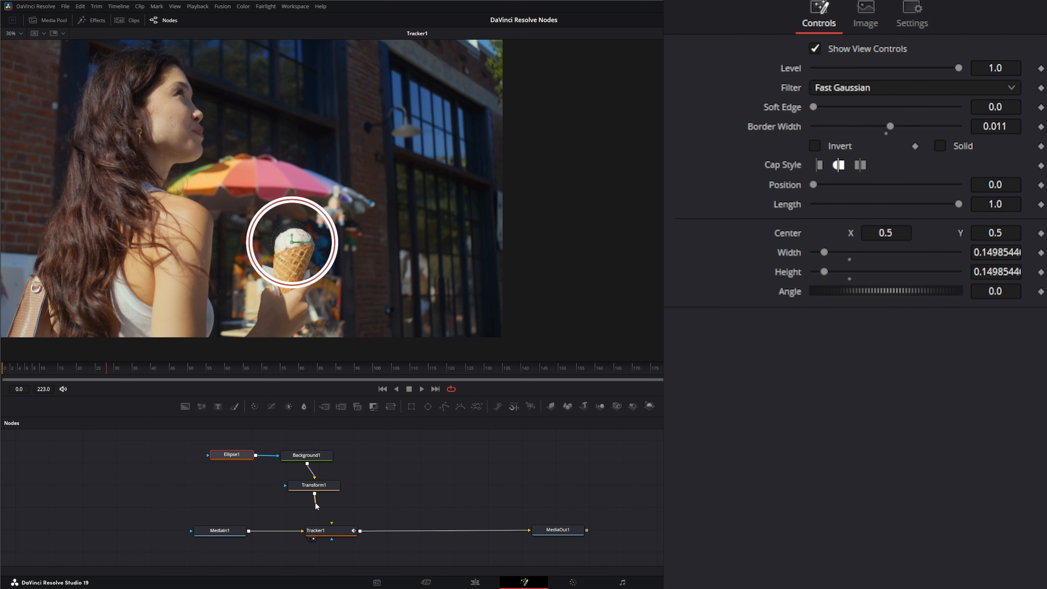
- Disconnect Transform1 from Tracker1 and pull Tracker1 out of the chain between MediaIn1 and MediaOut1, placing it off by itself
left_click_drag(314, 501, 316, 505)
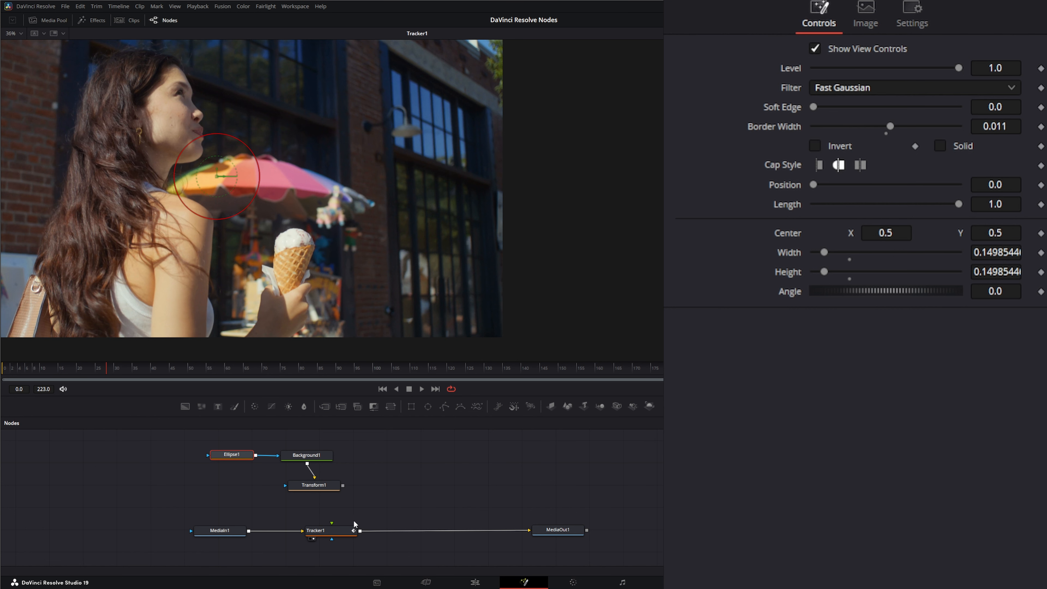
left_click(327, 532)
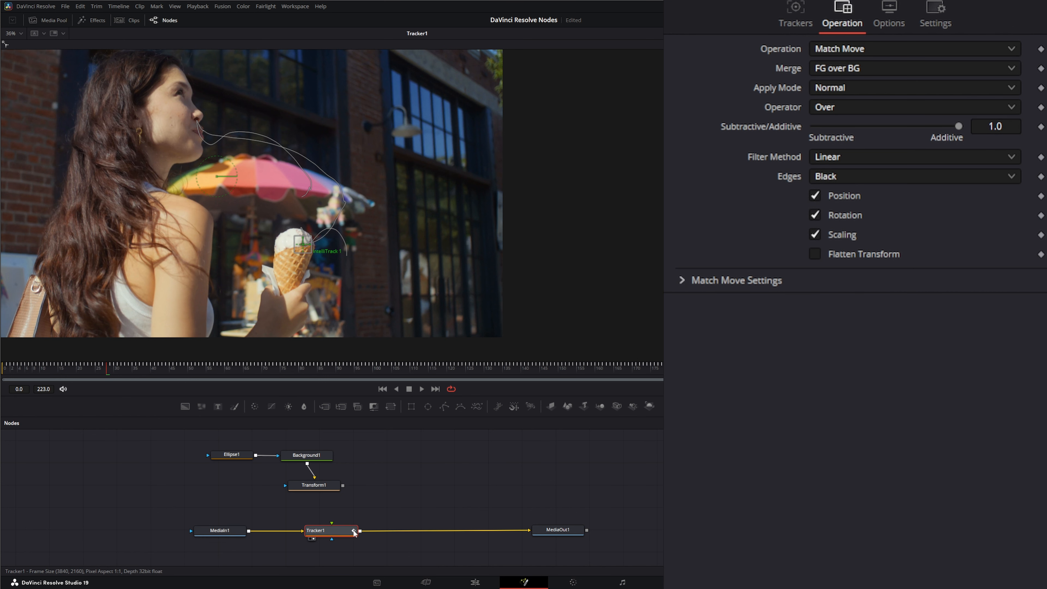
left_click_drag(329, 534, 129, 464)
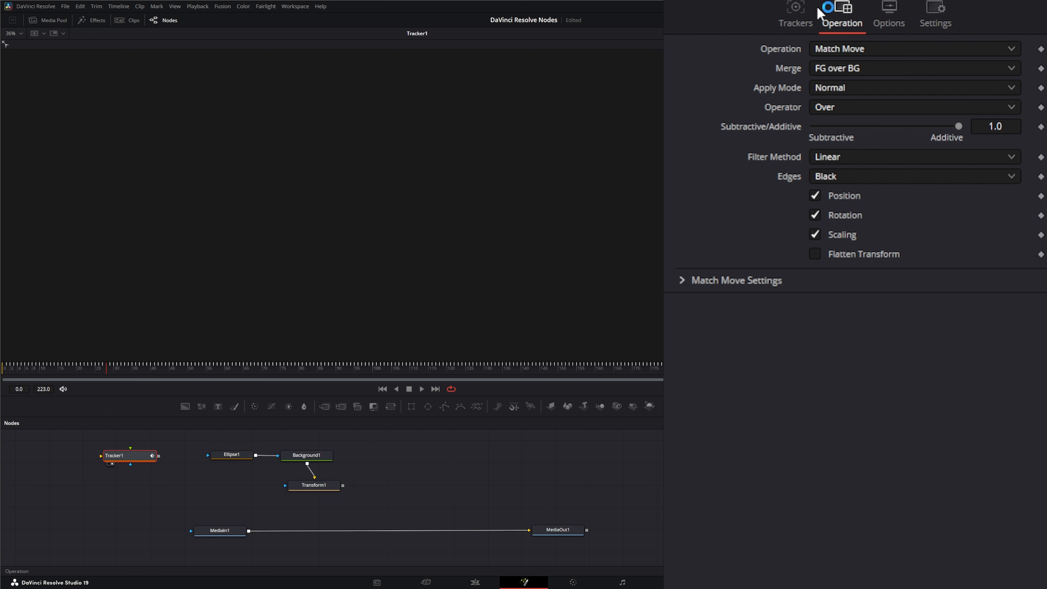
- Delete the Light tracker from Tracker1's list and clear the name of the IntelliTrack 1 tracker for renaming
left_click(803, 14)
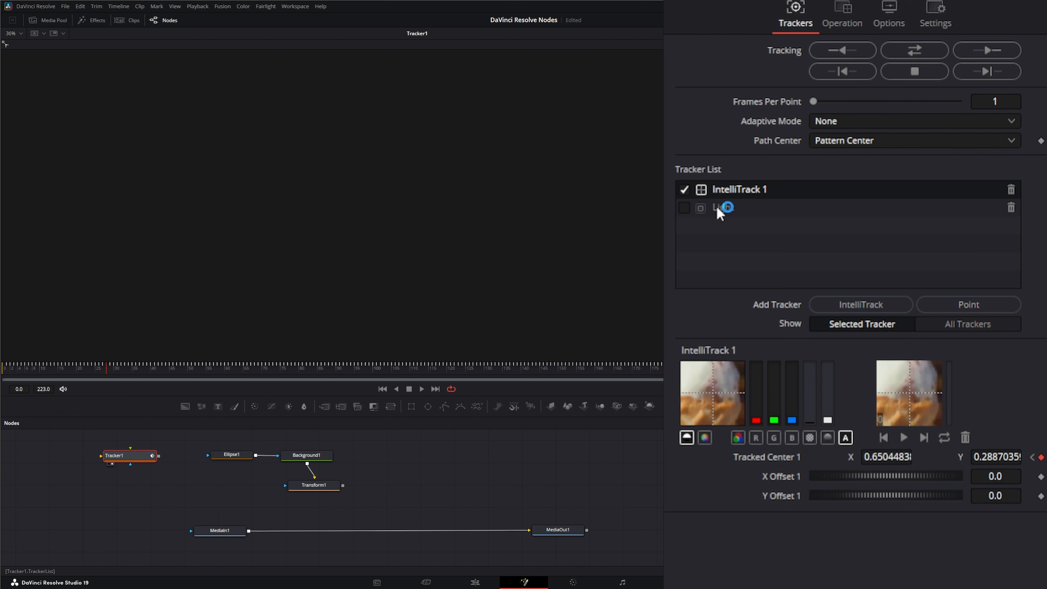
left_click(725, 208)
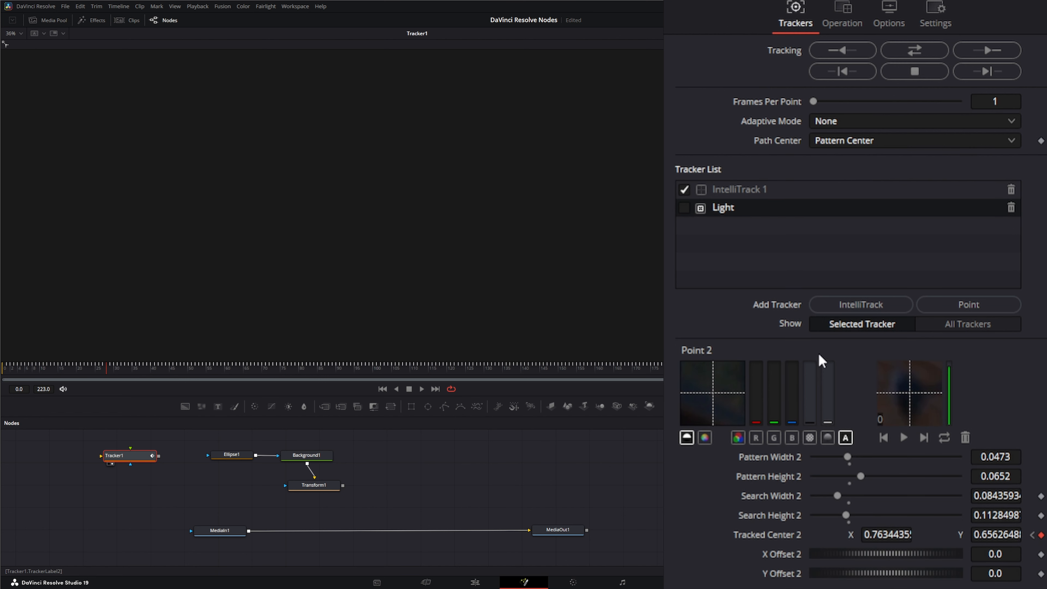
left_click(1011, 208)
double_click(743, 190)
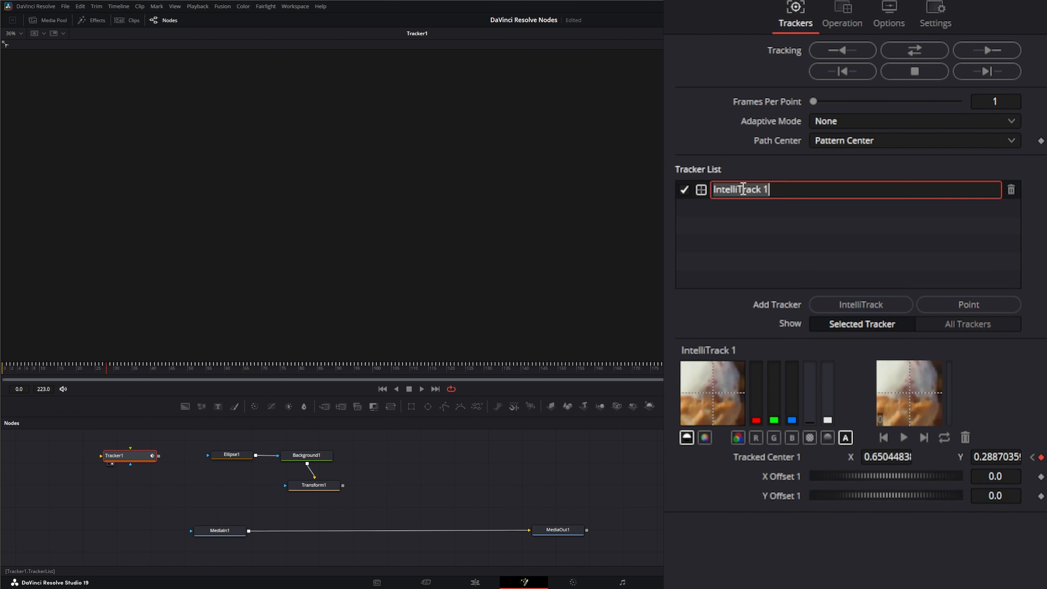
key("BackSpace")
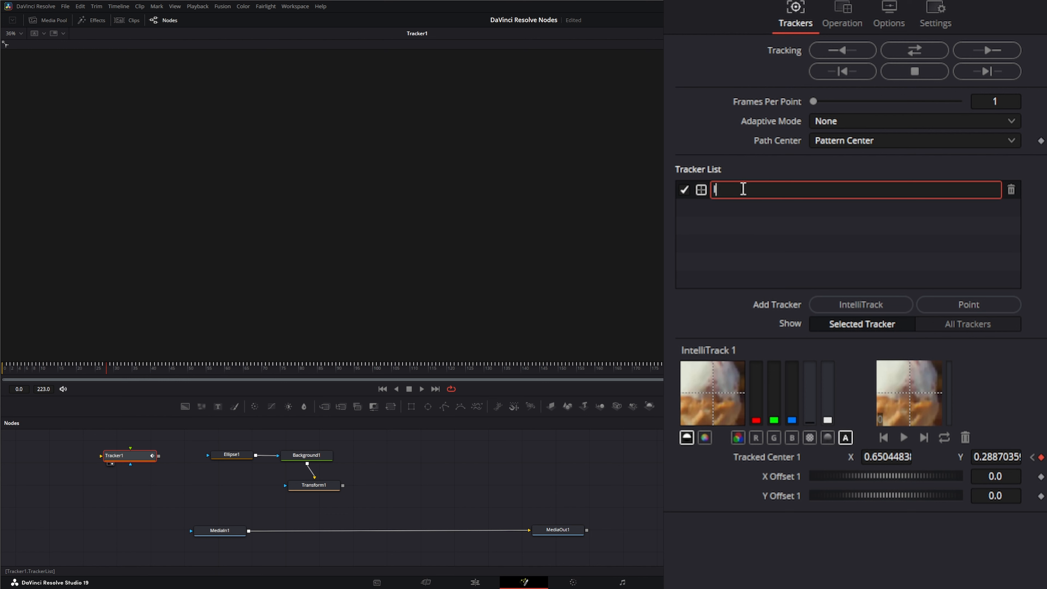
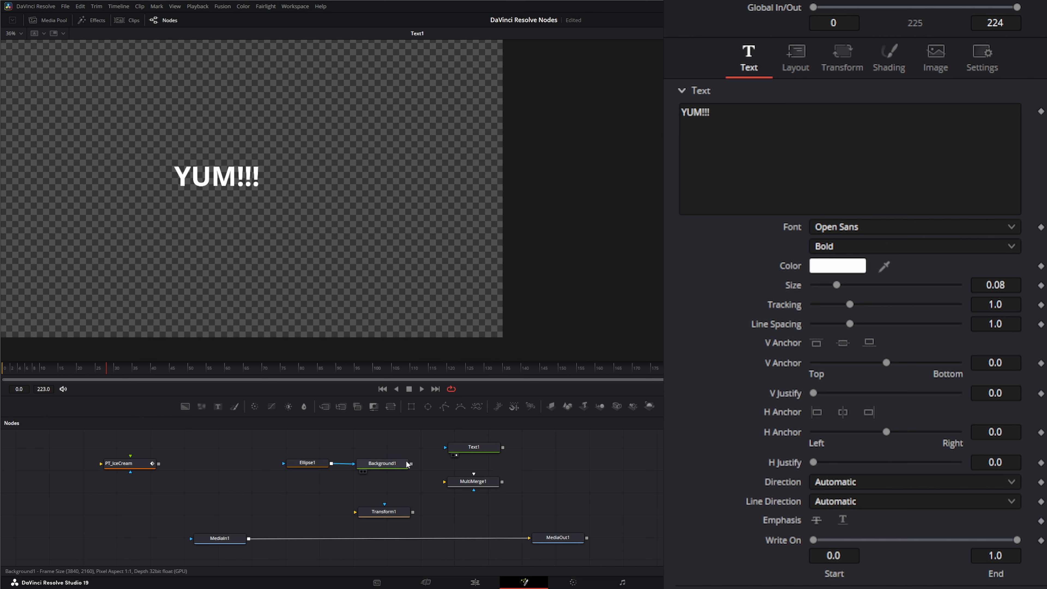
- Combine Background1 and Text1 in MultiMerge1, view it, and move the YUM!!! text above and to the right of the ring
left_click_drag(411, 463, 445, 485)
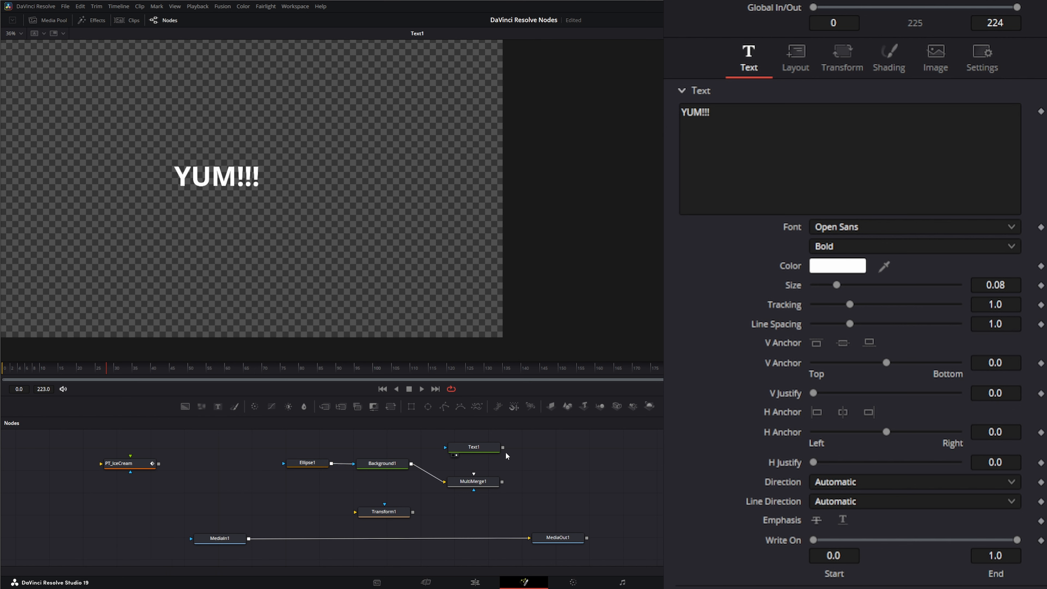
left_click_drag(503, 447, 454, 449)
left_click_drag(472, 484, 414, 273)
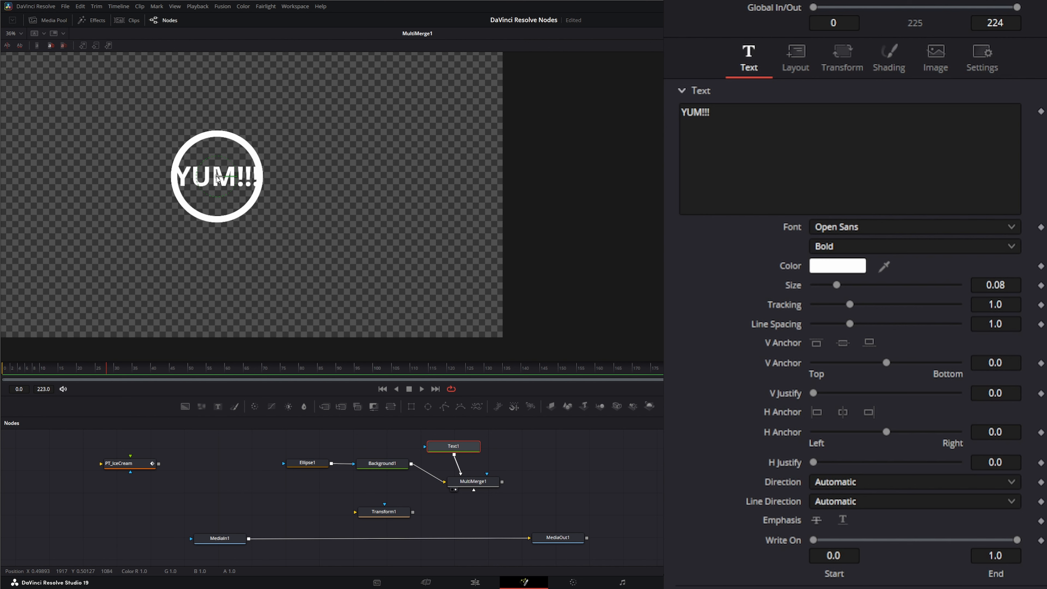
left_click_drag(217, 178, 333, 109)
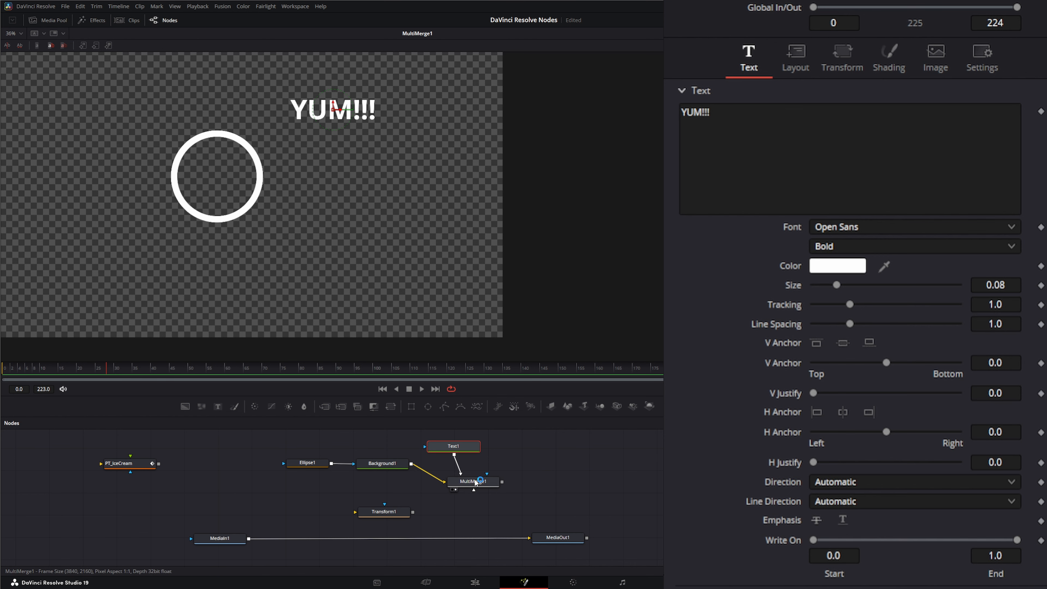
left_click_drag(477, 482, 473, 481)
- Draw an open BSpline line between the ring and the YUM!!! text, with Solid off and a border width of 0.127
left_click(534, 471)
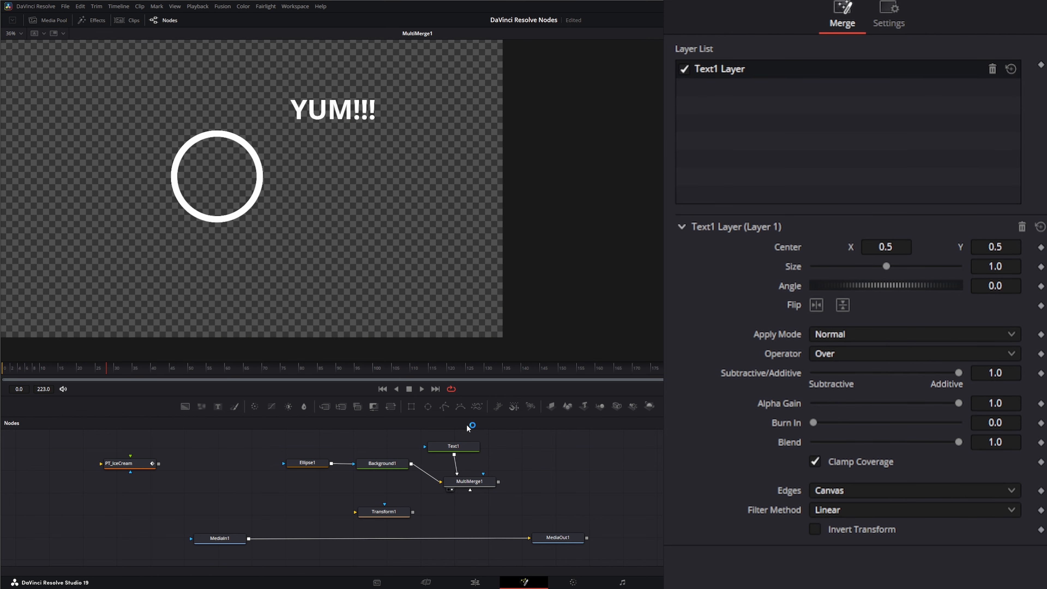
left_click(461, 407)
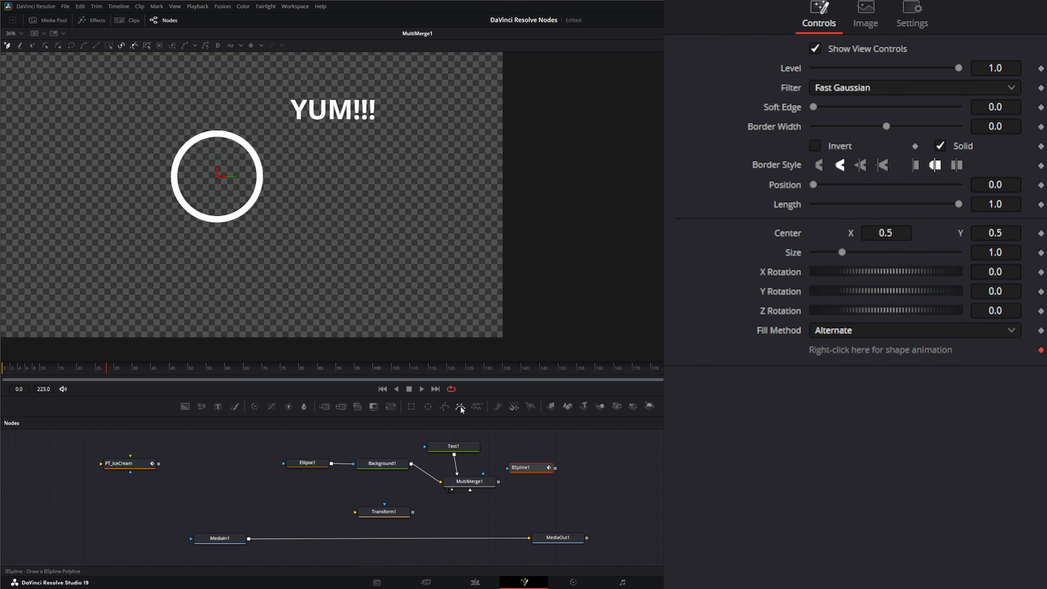
left_click(262, 144)
left_click_drag(889, 128, 932, 127)
left_click(941, 145)
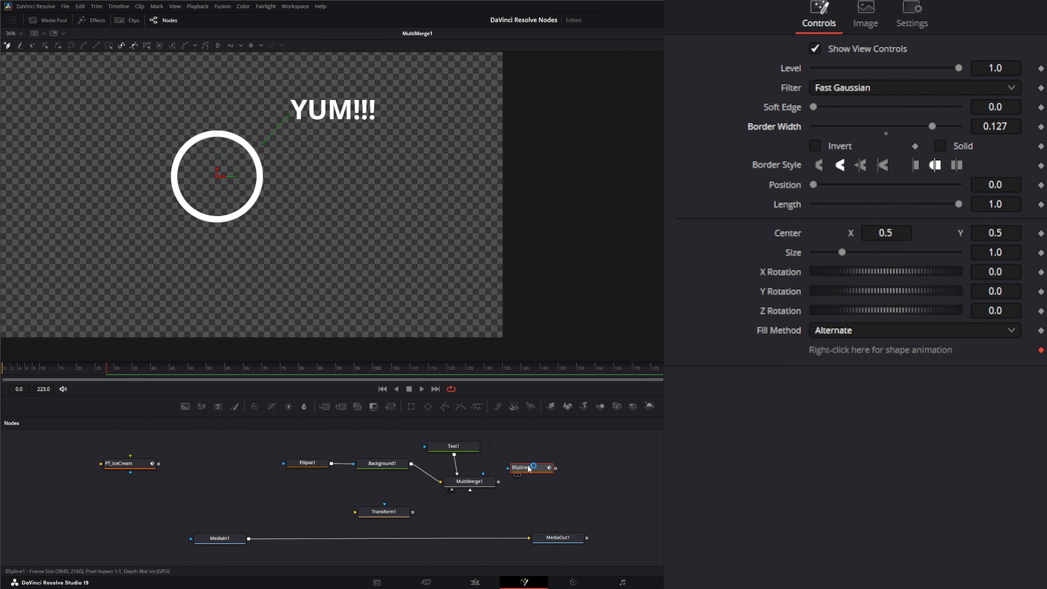
- Duplicate Background1, mask the copy with the BSpline1 line, and view the masked copy
left_click_drag(529, 469, 559, 450)
left_click(393, 467)
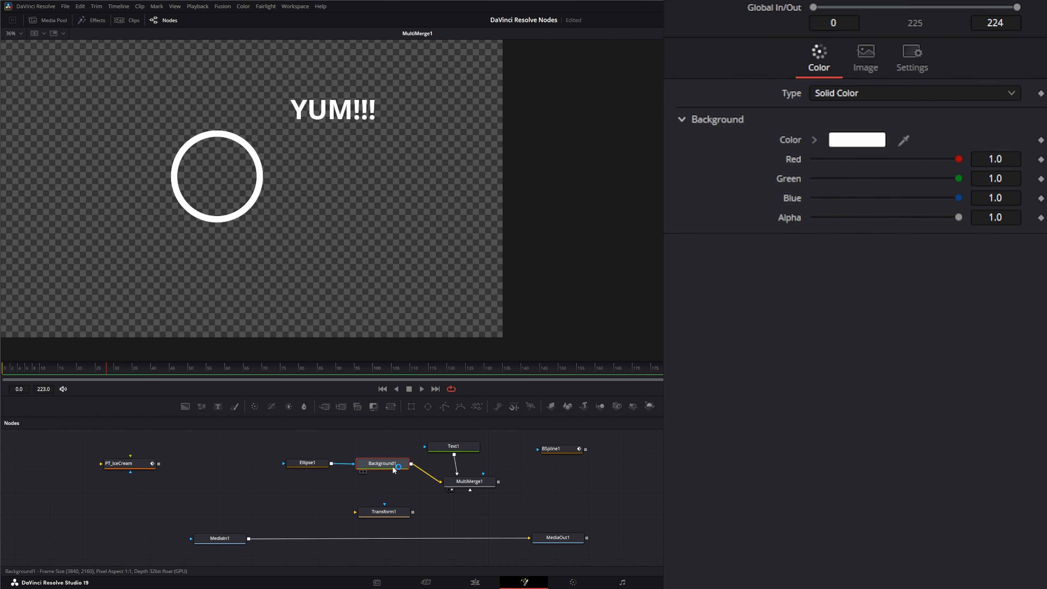
key("ctrl+c")
key("ctrl+v")
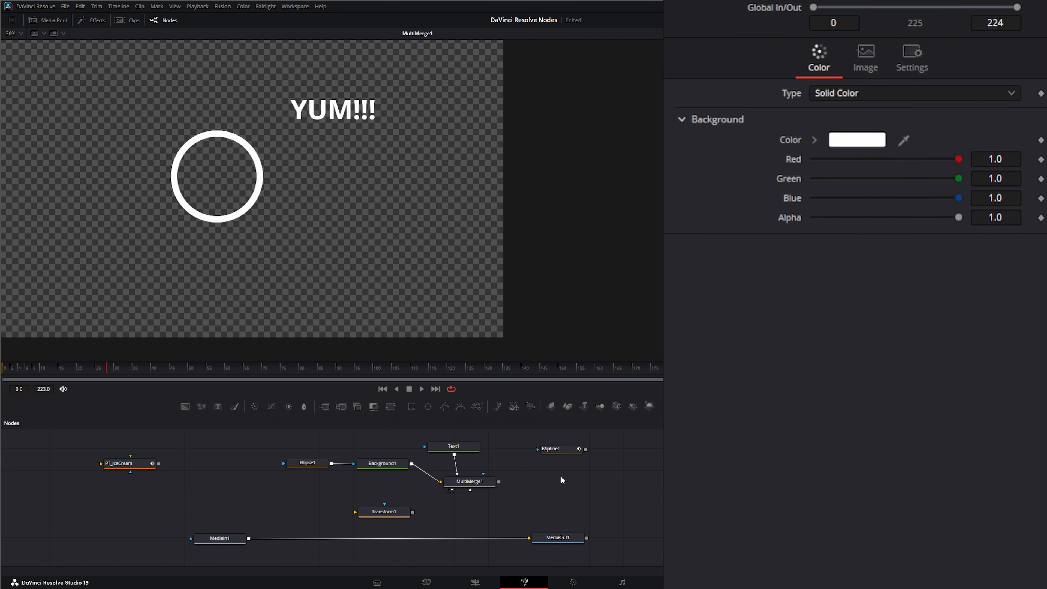
left_click_drag(567, 478, 432, 257)
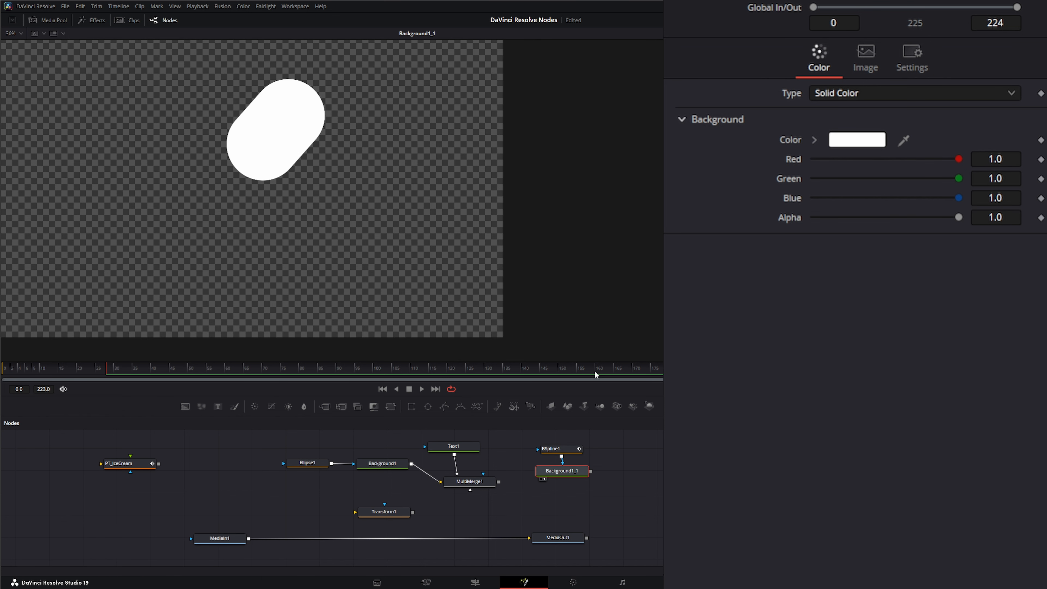
- Set BSpline1's border width to 0.006 and add Background1_1 as a layer of MultiMerge1, viewing the combined graphic
left_click(555, 449)
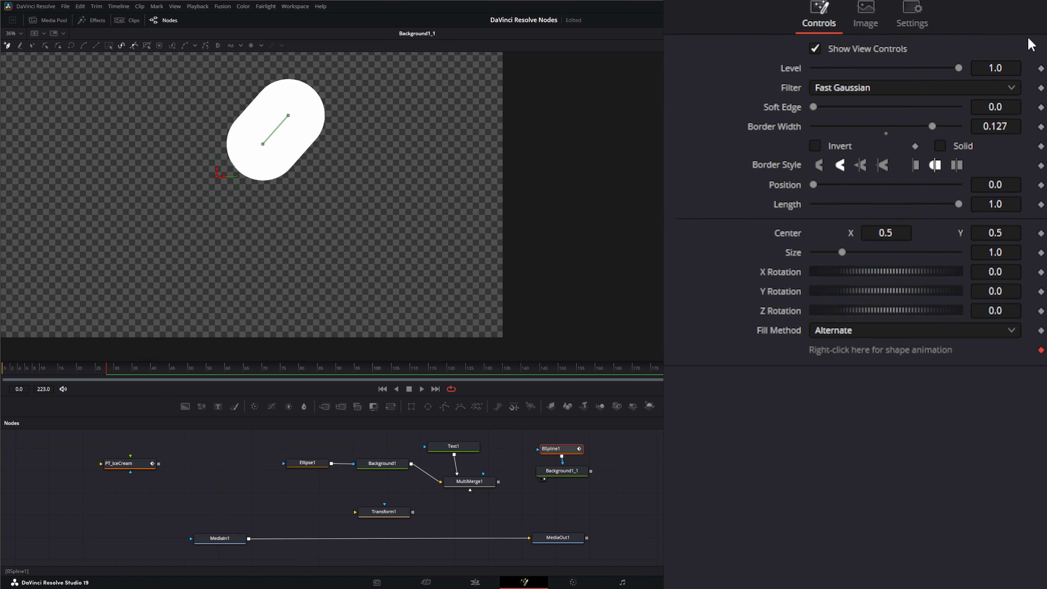
left_click_drag(933, 126, 889, 128)
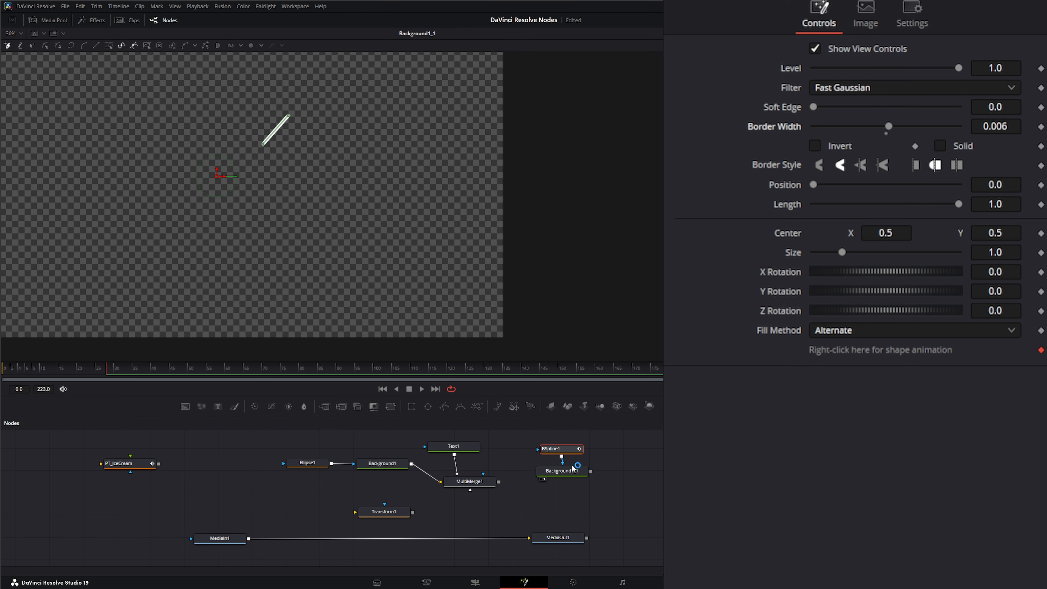
left_click_drag(590, 471, 408, 270)
left_click(470, 482)
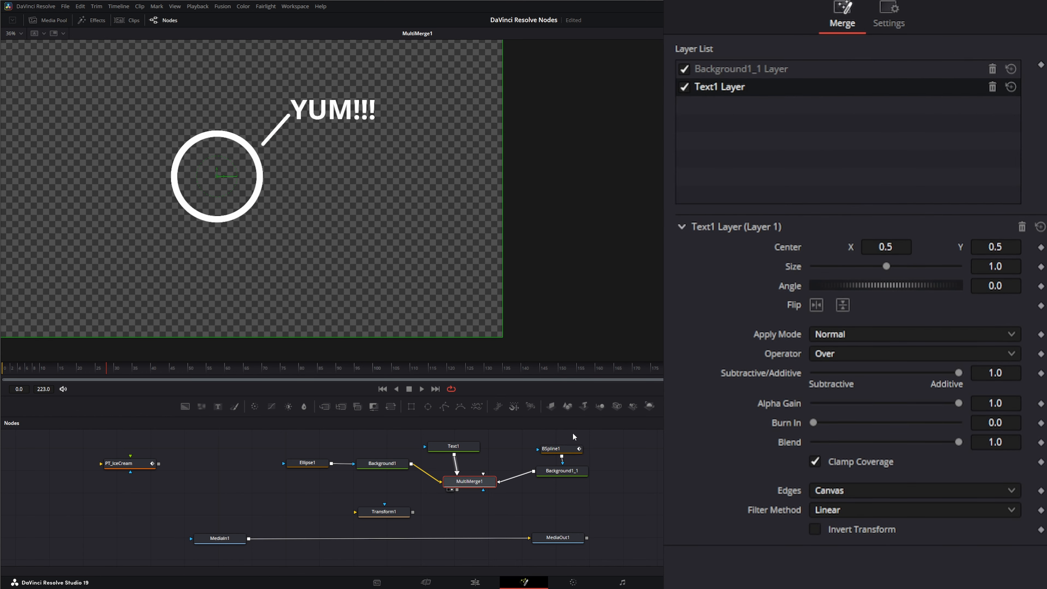
- Adjust the BSpline1 line's lower end point so it meets the edge of the ring
left_click(567, 471)
left_click(562, 449)
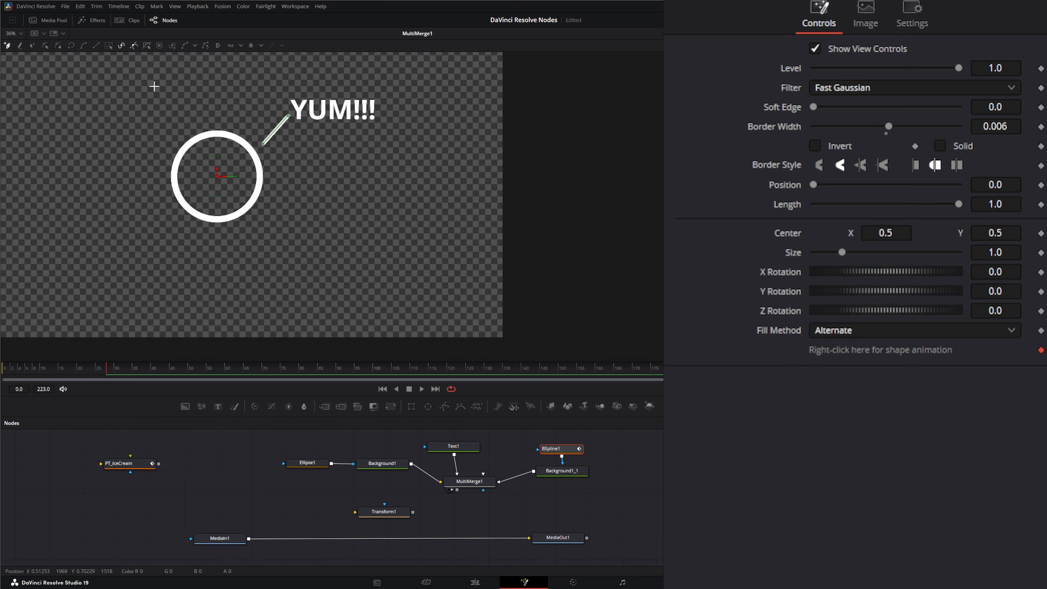
left_click_drag(264, 144, 260, 142)
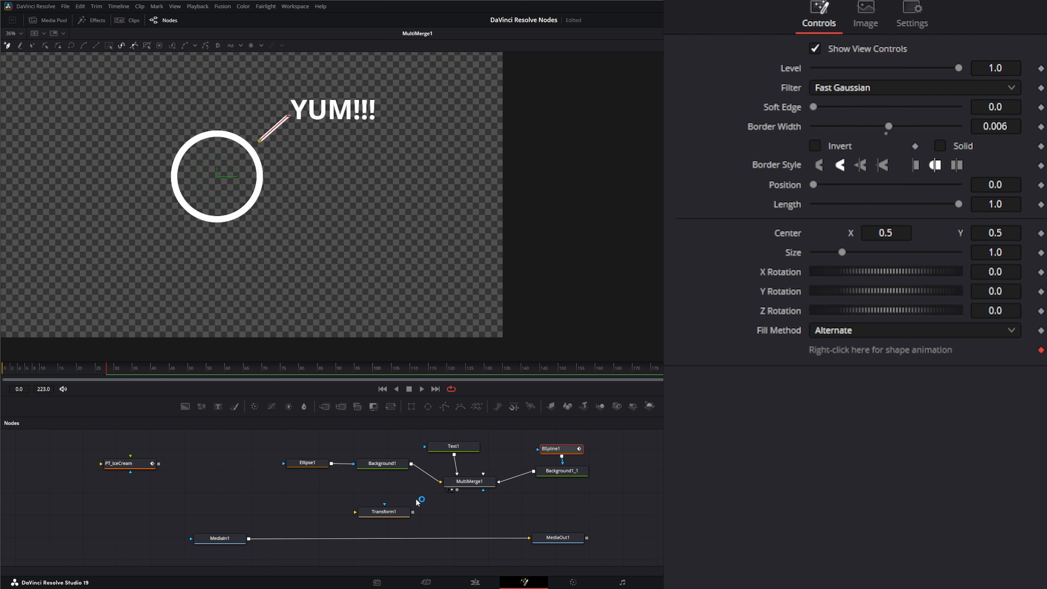
- Feed MultiMerge1 through Transform1 into the foreground of a new Merge node between MediaIn1 and MediaOut1, and view the merge
left_click_drag(378, 515, 471, 512)
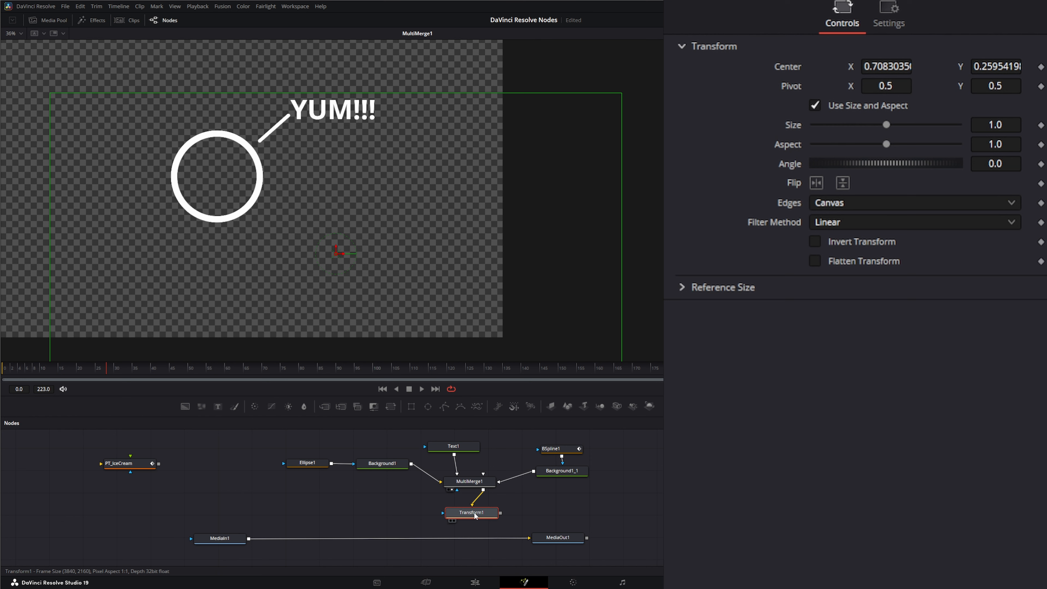
left_click_drag(325, 406, 326, 482)
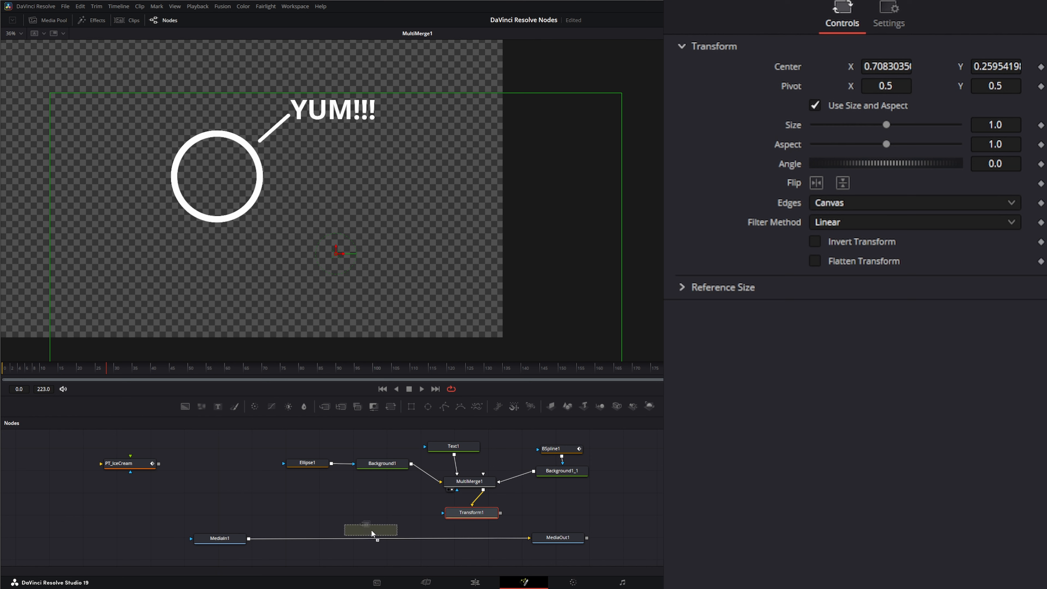
left_click_drag(370, 529, 370, 537)
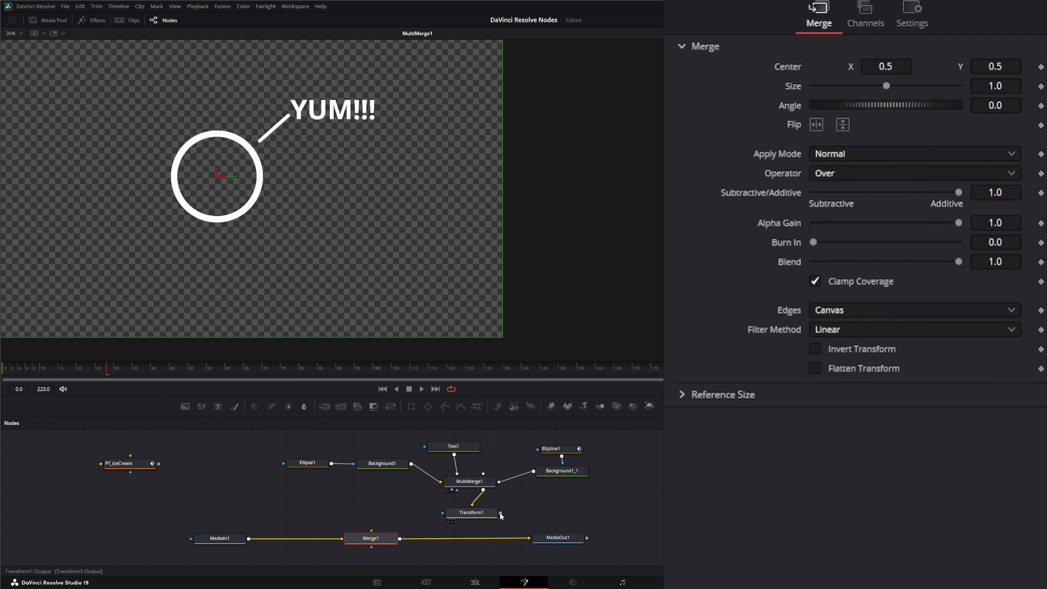
left_click_drag(500, 513, 371, 532)
left_click_drag(483, 521, 379, 510)
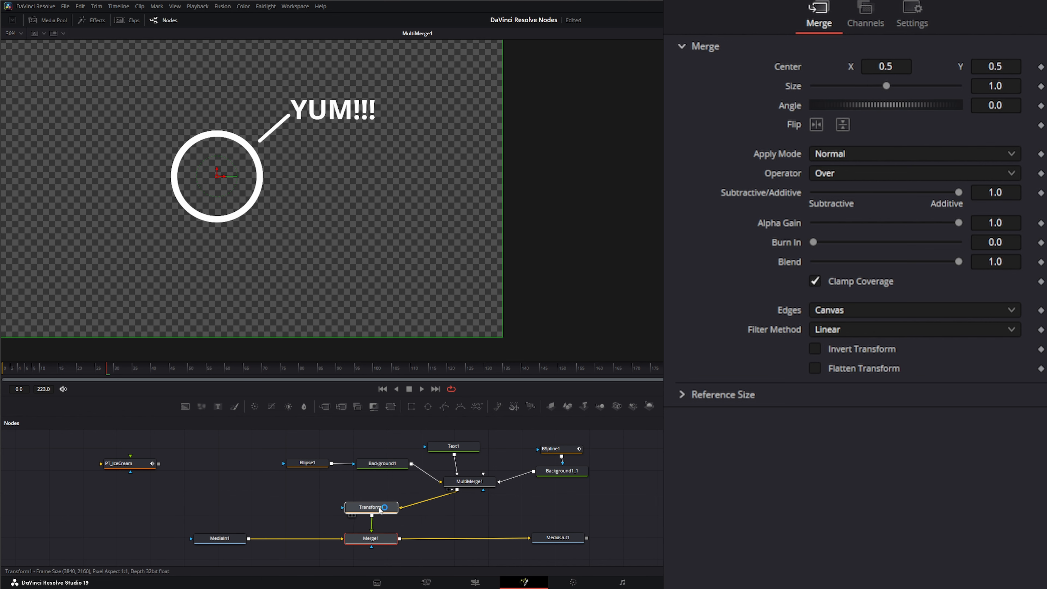
key("2")
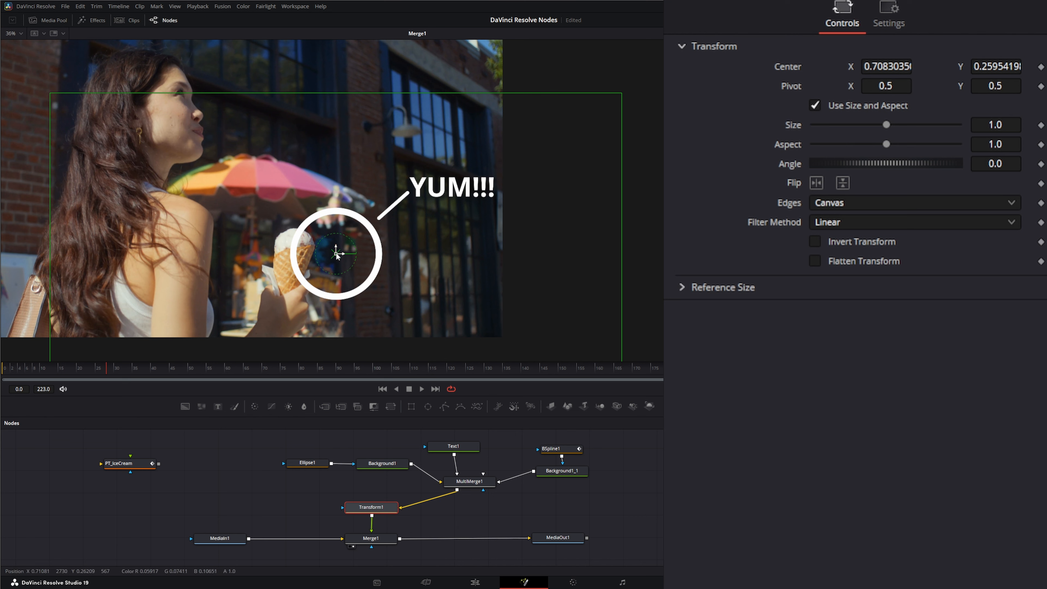
- Center the graphic on the ice cream by hand at the first frame, with Transform1's center at about 0.708, 0.265
left_click_drag(336, 254, 299, 240)
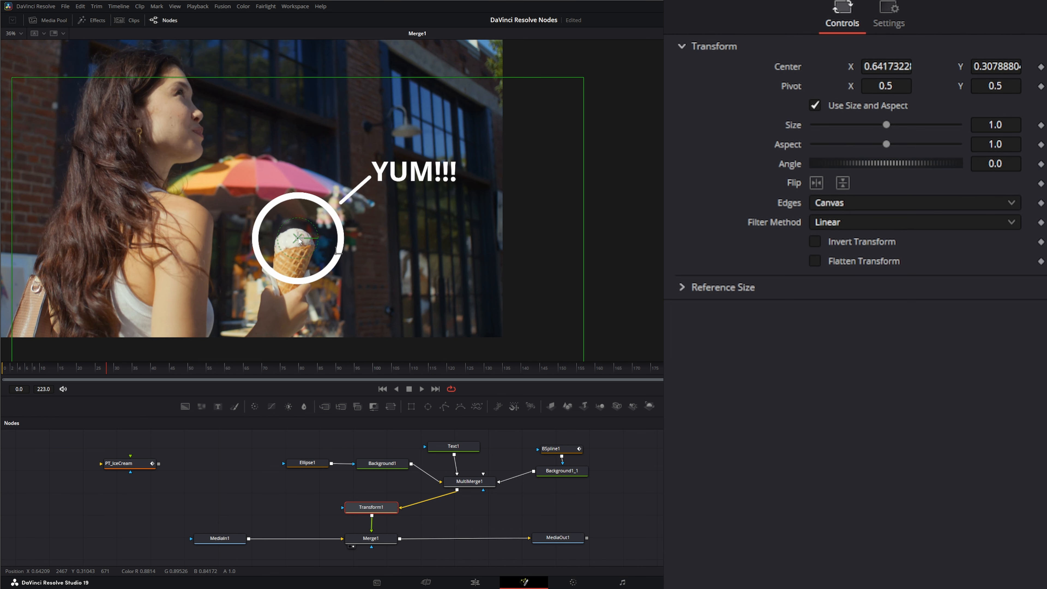
left_click(383, 389)
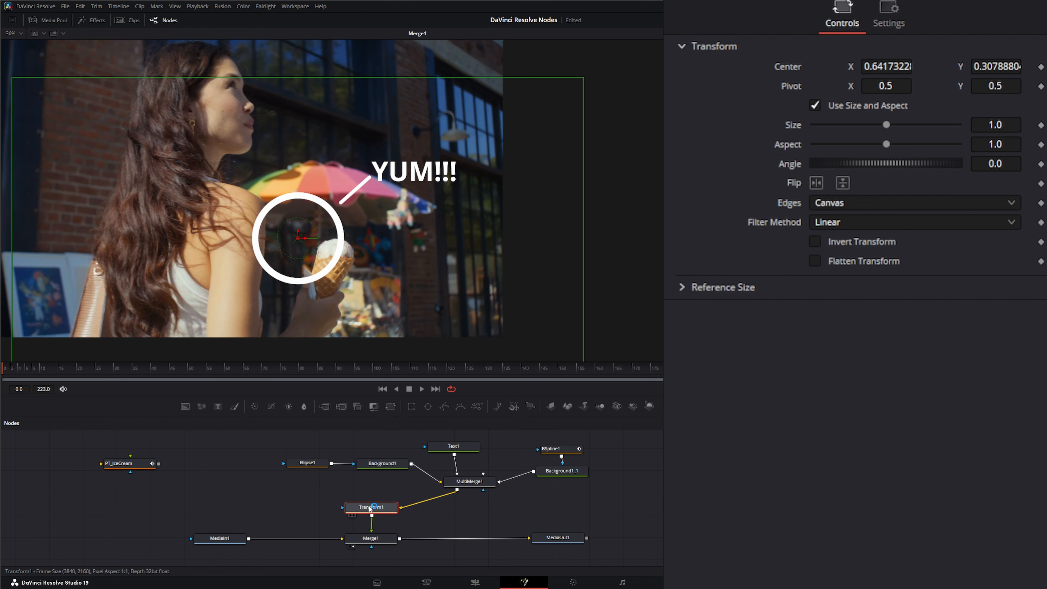
left_click_drag(298, 240, 336, 254)
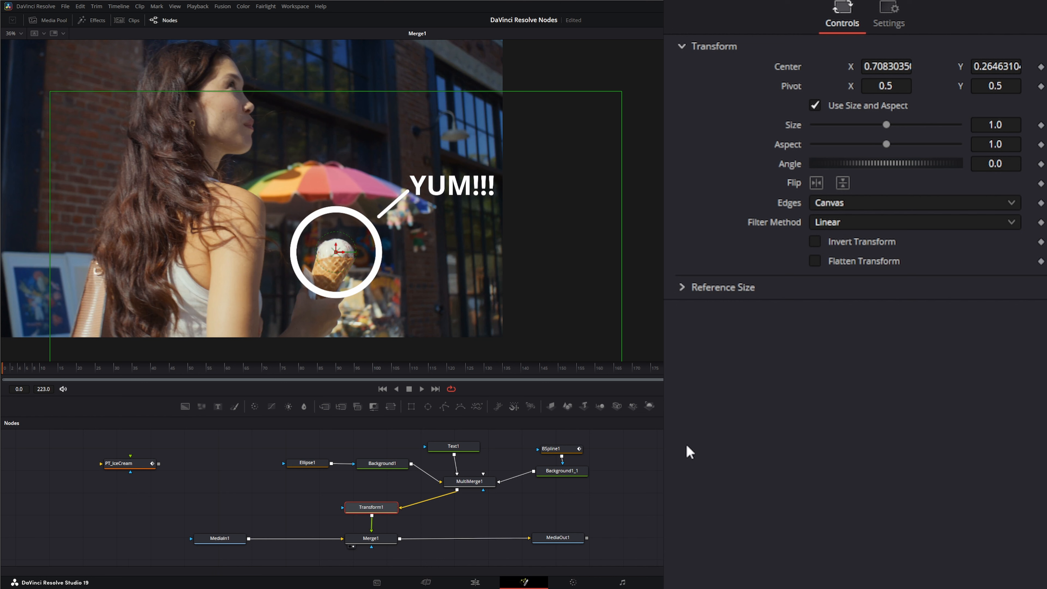
- Connect Transform1's Center to the path of Tracker1's IntelliTrack 1 tracker
right_click(787, 70)
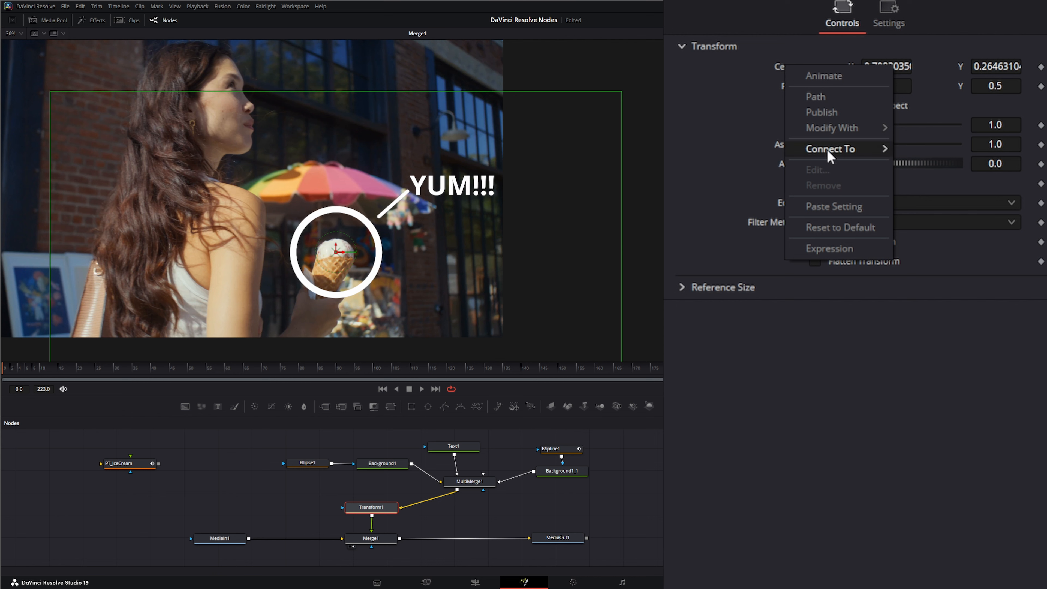
mouse_move(830, 156)
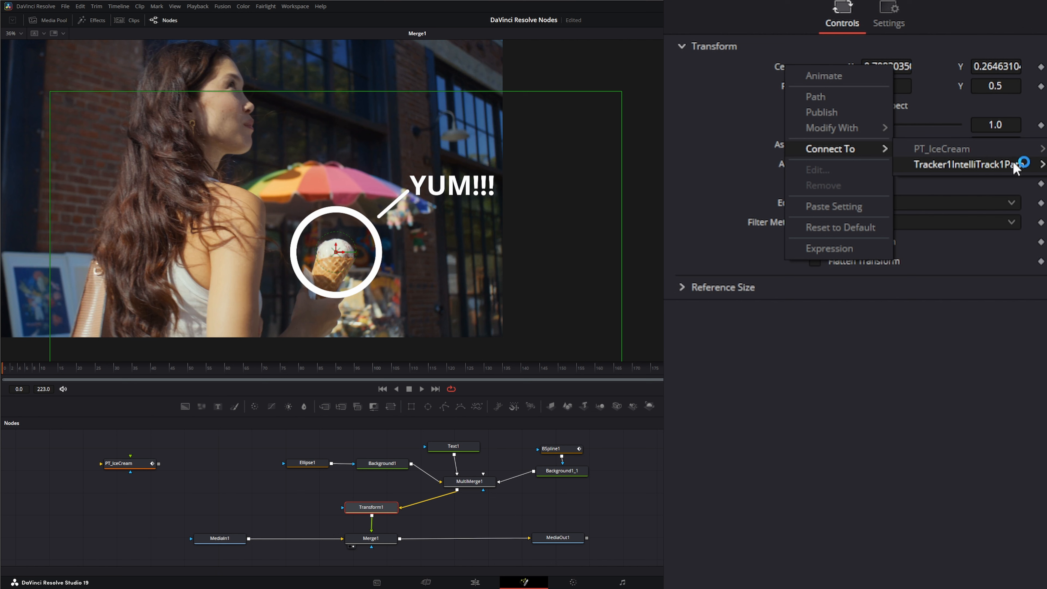
left_click(1043, 164)
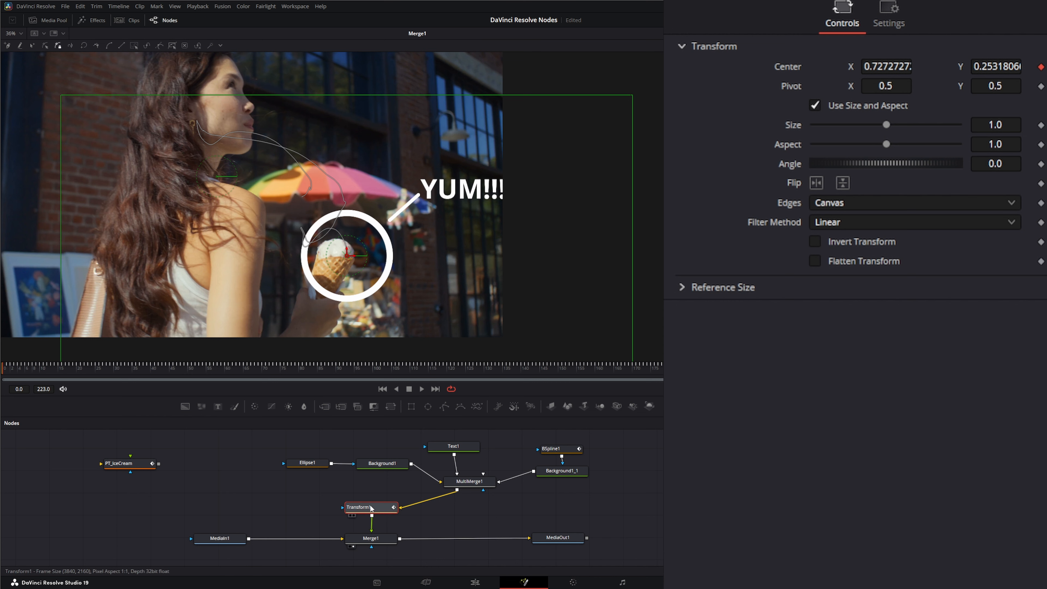
- Nudge Merge1's center to about 0.486, 0.499 so the ring sits centered on the ice cream
left_click(471, 484)
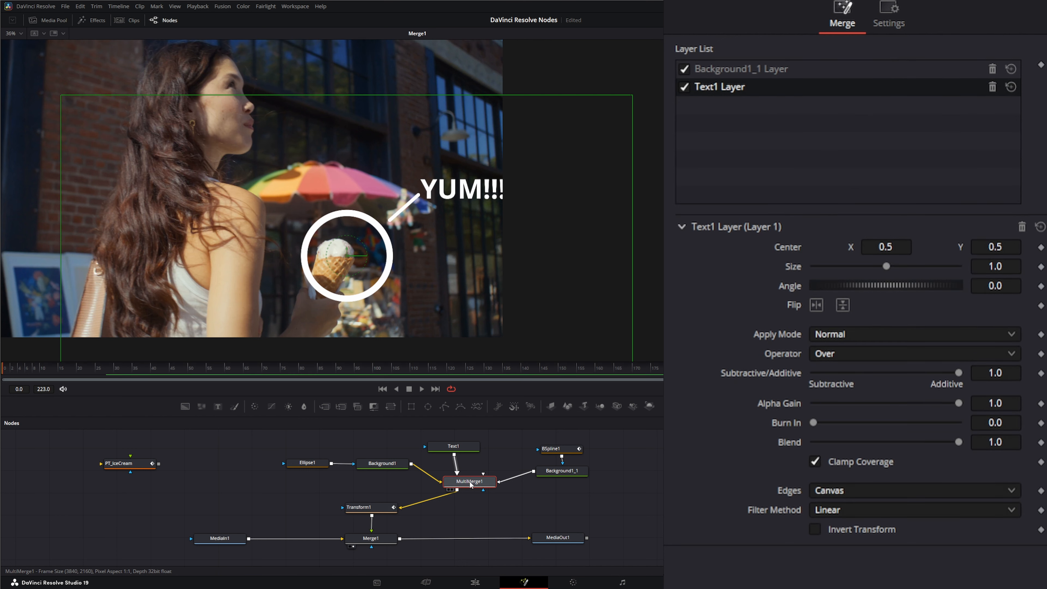
left_click(372, 541)
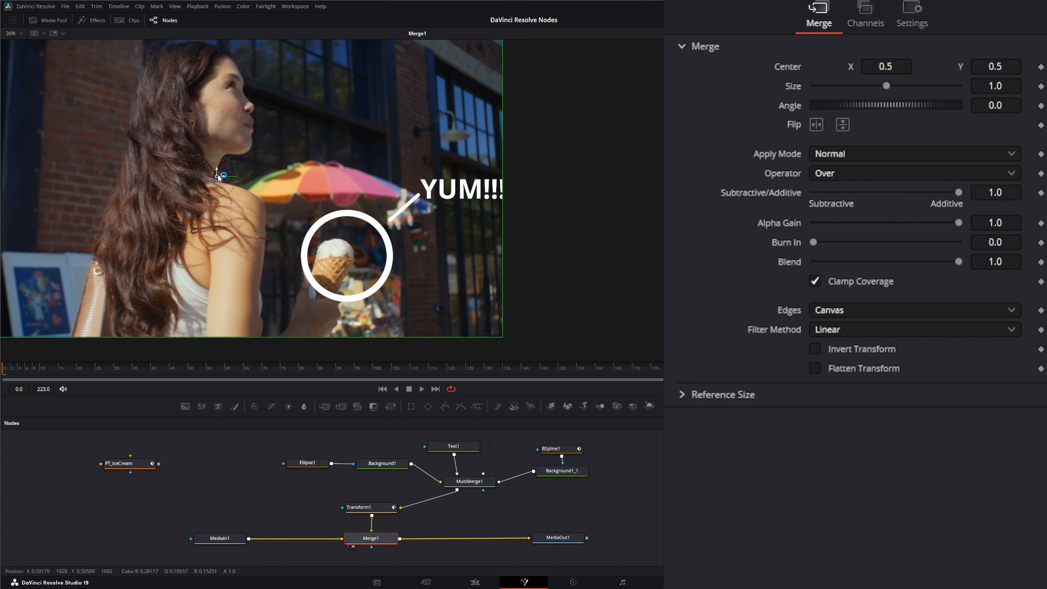
left_click_drag(217, 175, 209, 176)
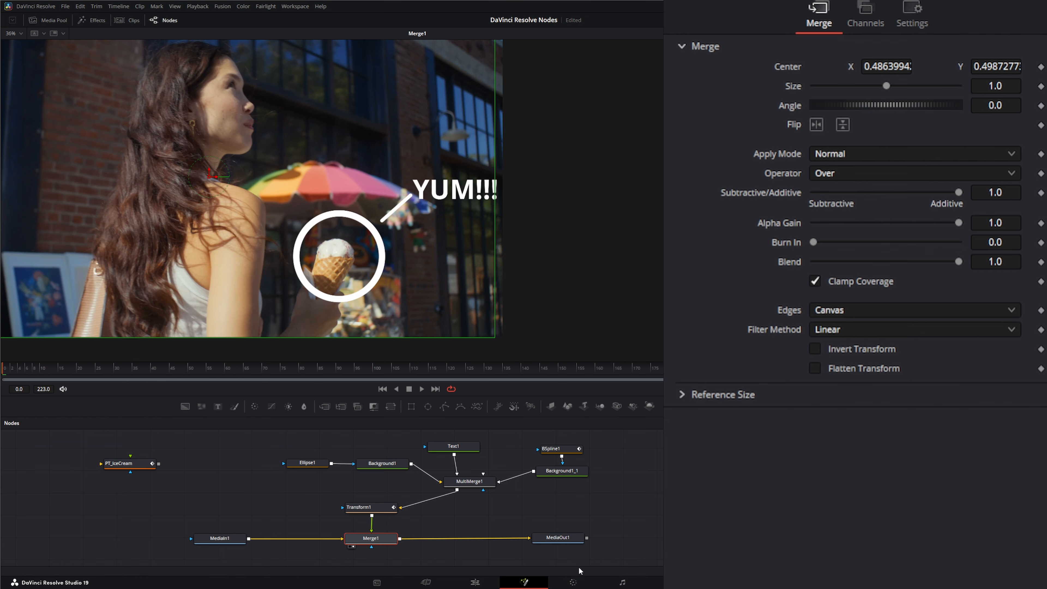
left_click(565, 538)
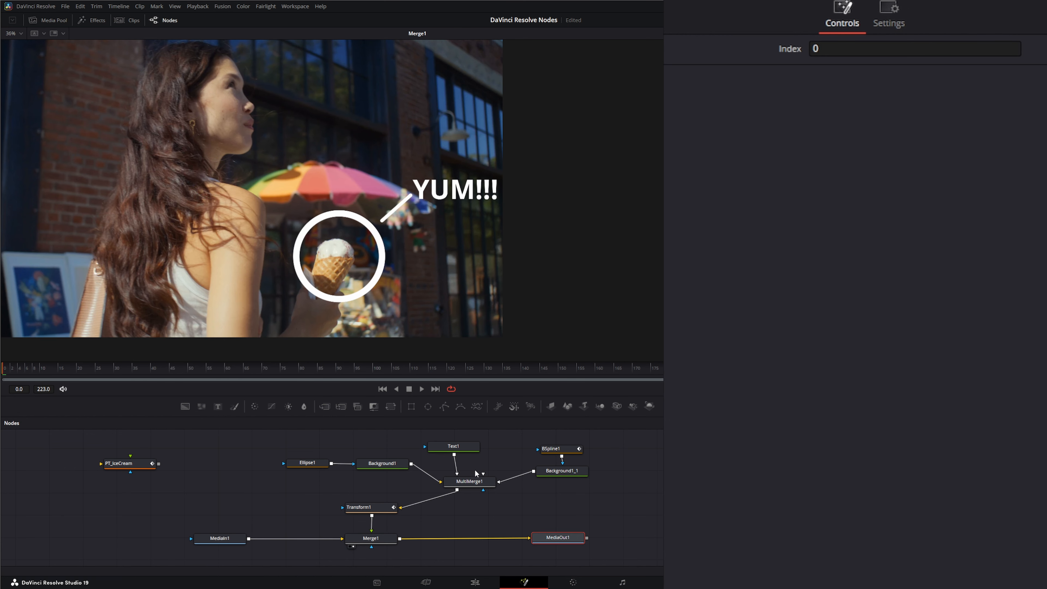
- Play back the tracked callout to check how it follows the ice cream, and return to the first frame
left_click(422, 388)
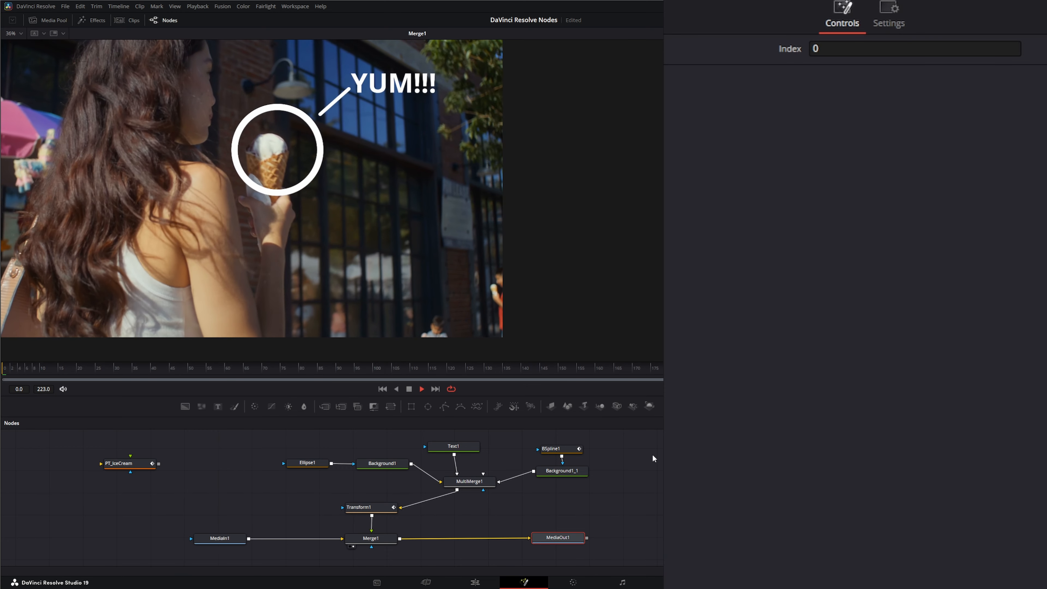
left_click(410, 389)
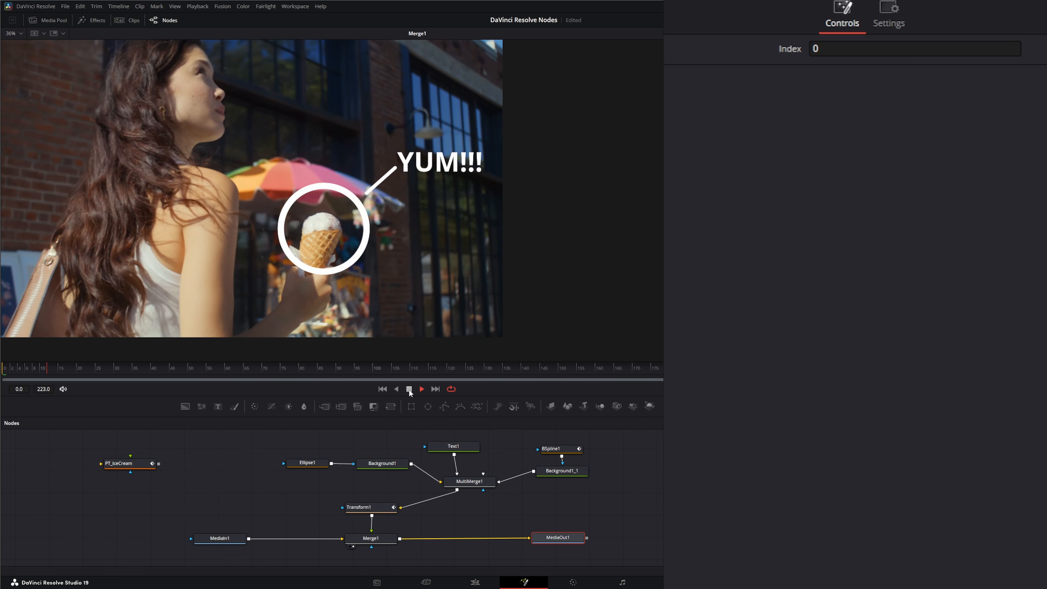
left_click(410, 390)
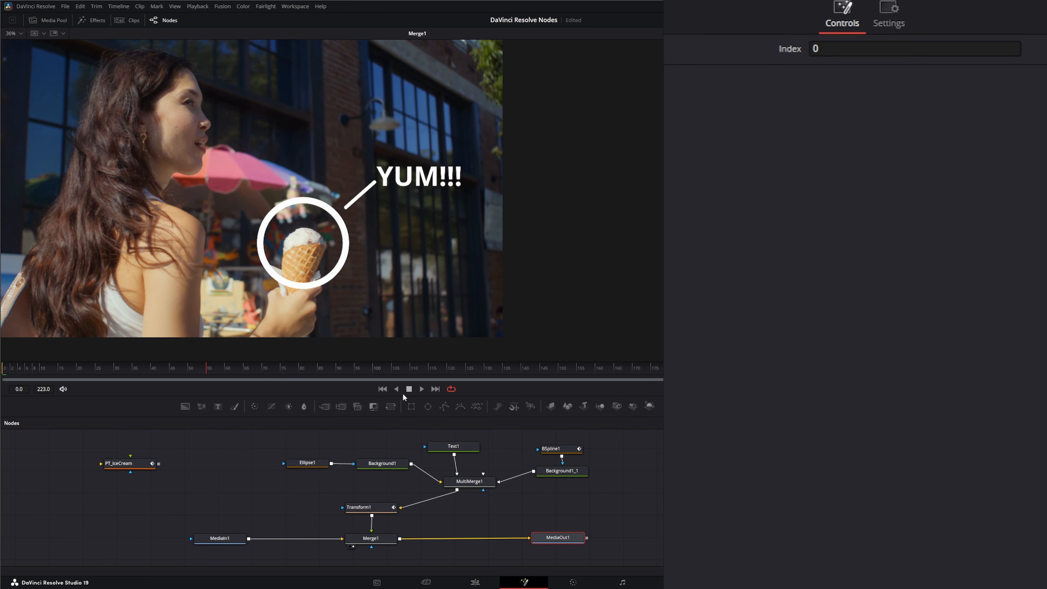
left_click(383, 389)
- Make room in the node graph by moving PT_IceCream aside, and add the striped background clip as MediaIn2
left_click_drag(224, 494, 265, 499)
left_click_drag(182, 468, 120, 459)
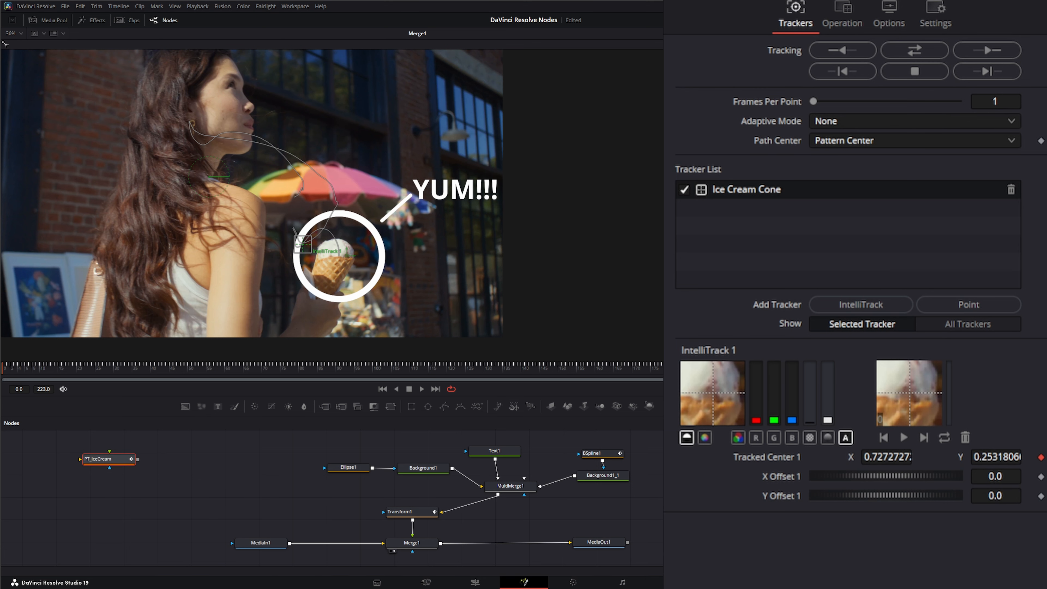
left_click_drag(272, 514, 160, 533)
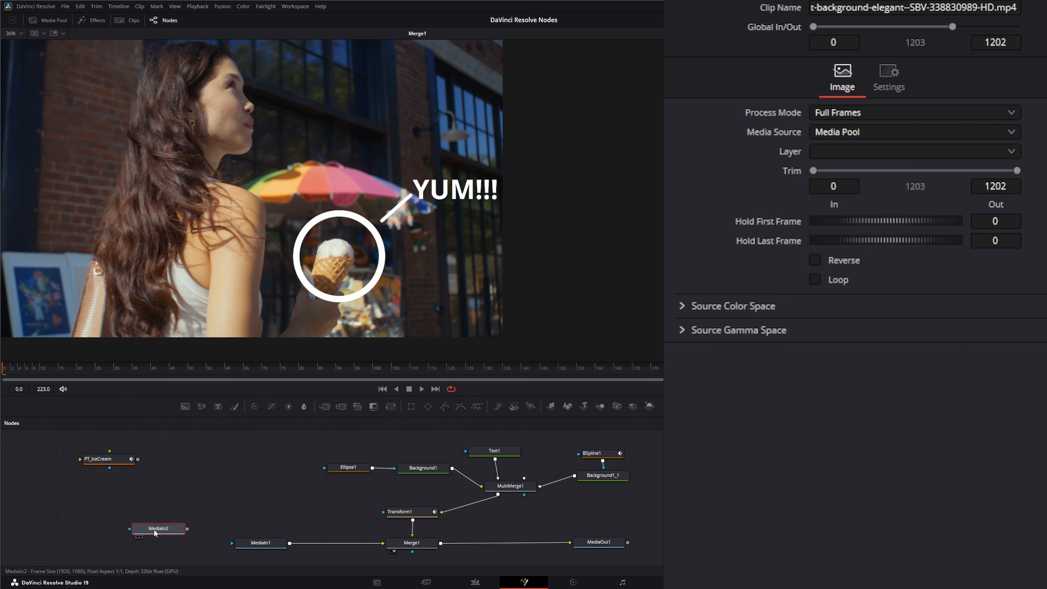
- Mask MediaIn2 with a pasted copy of Ellipse1, enlarged to about 0.205 in width and height, and view MediaIn2
left_click(346, 469)
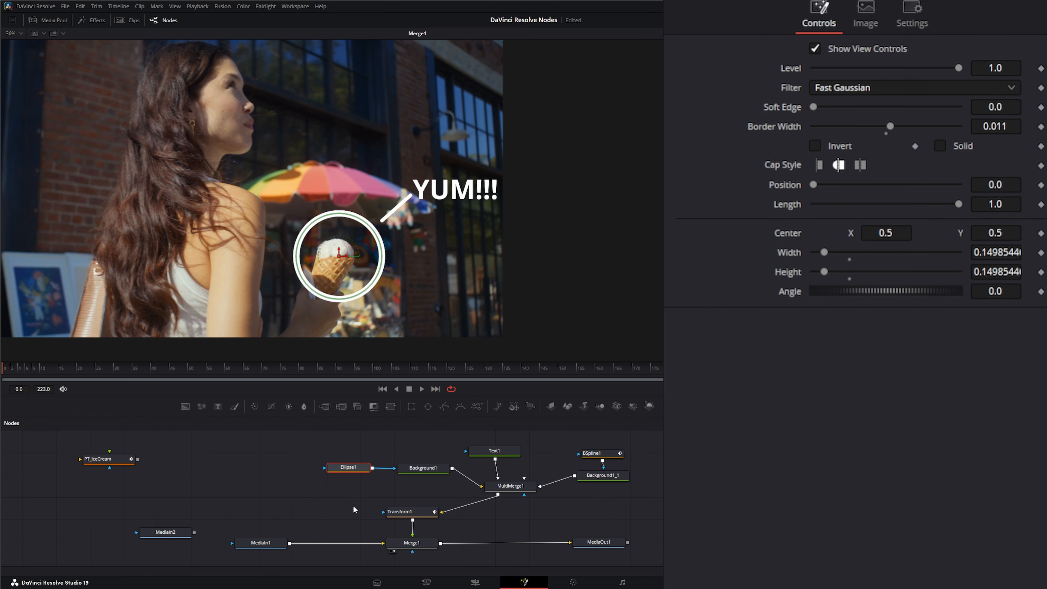
left_click(95, 522)
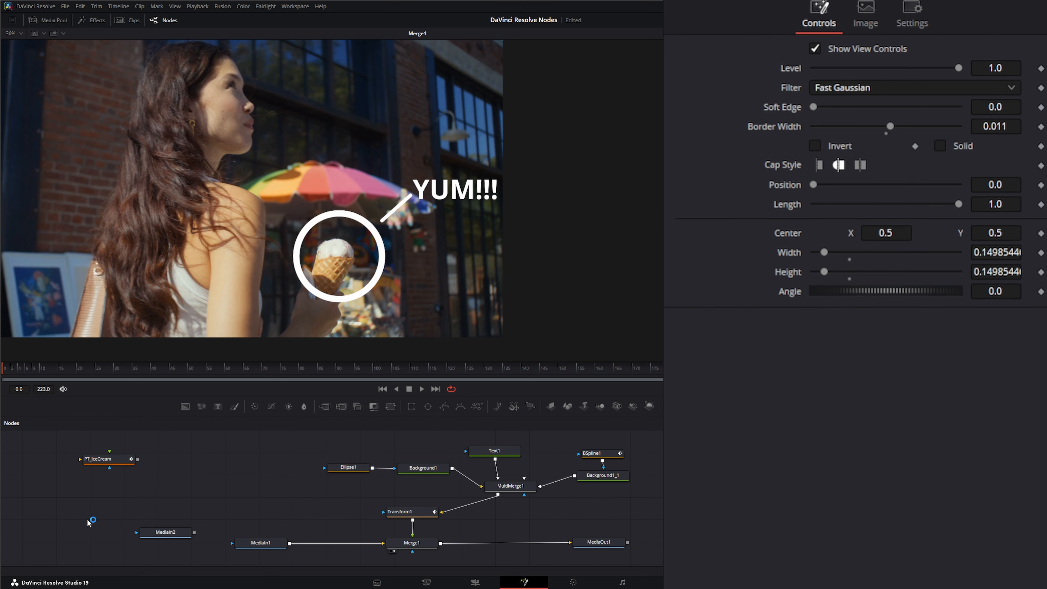
key("ctrl+v")
left_click_drag(114, 522, 94, 535)
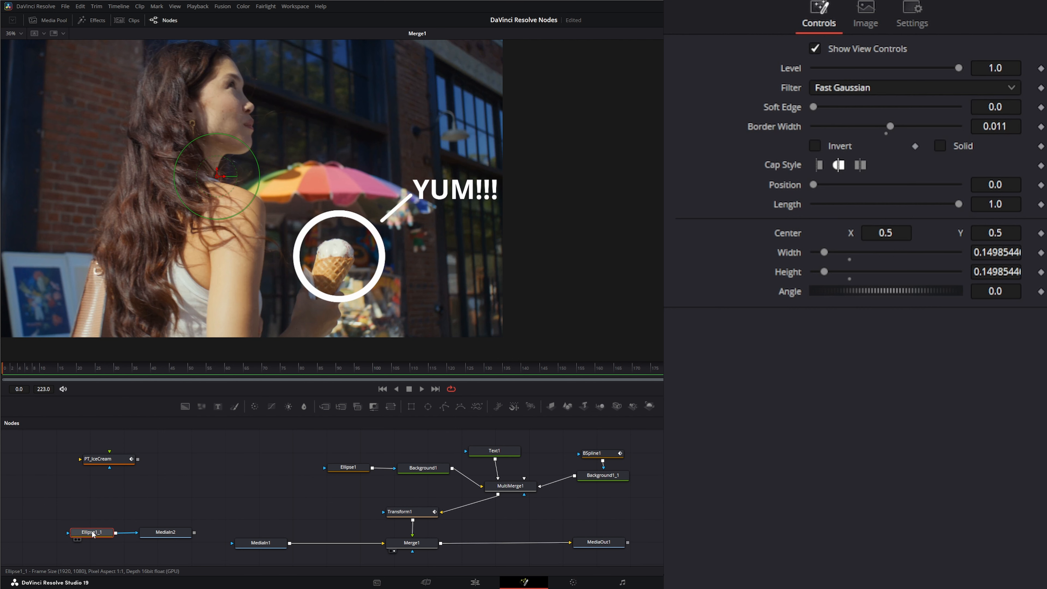
left_click_drag(161, 535, 157, 282)
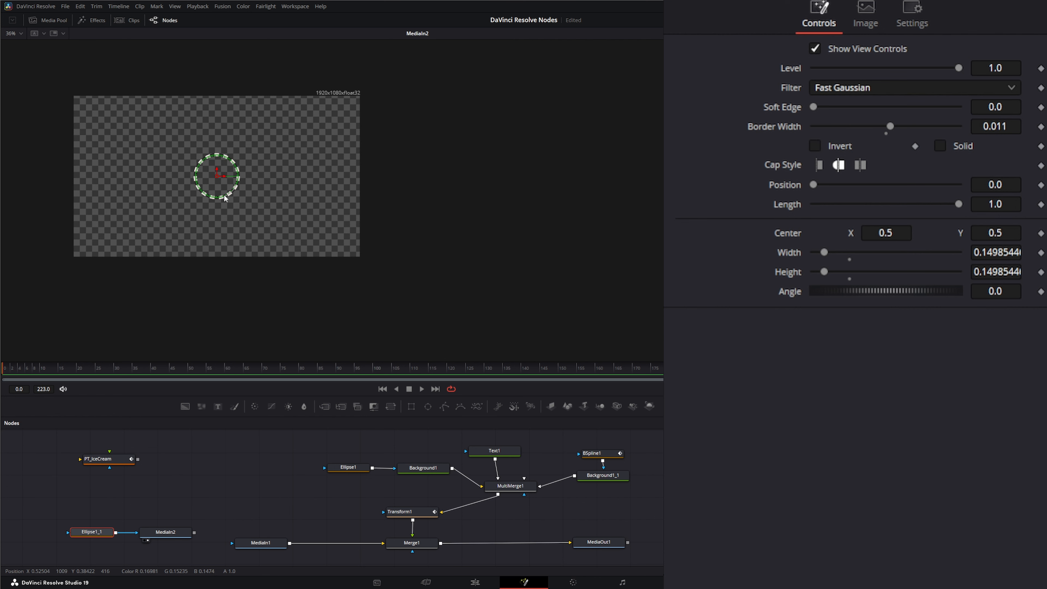
left_click_drag(224, 196, 229, 204)
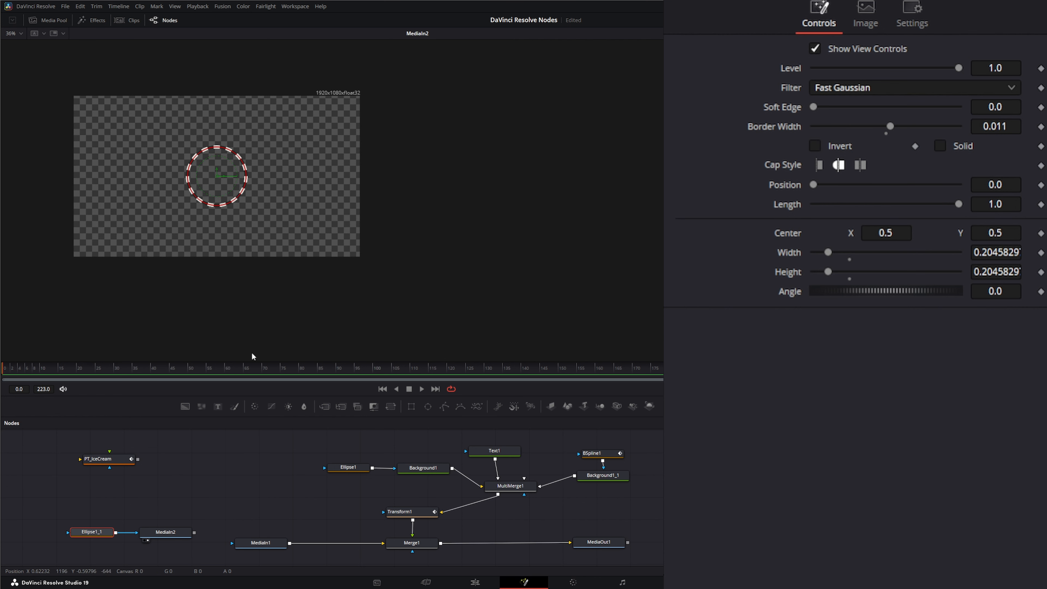
- Add a Bitmap node fed by MediaIn2 and show it in the viewer
left_click(166, 531)
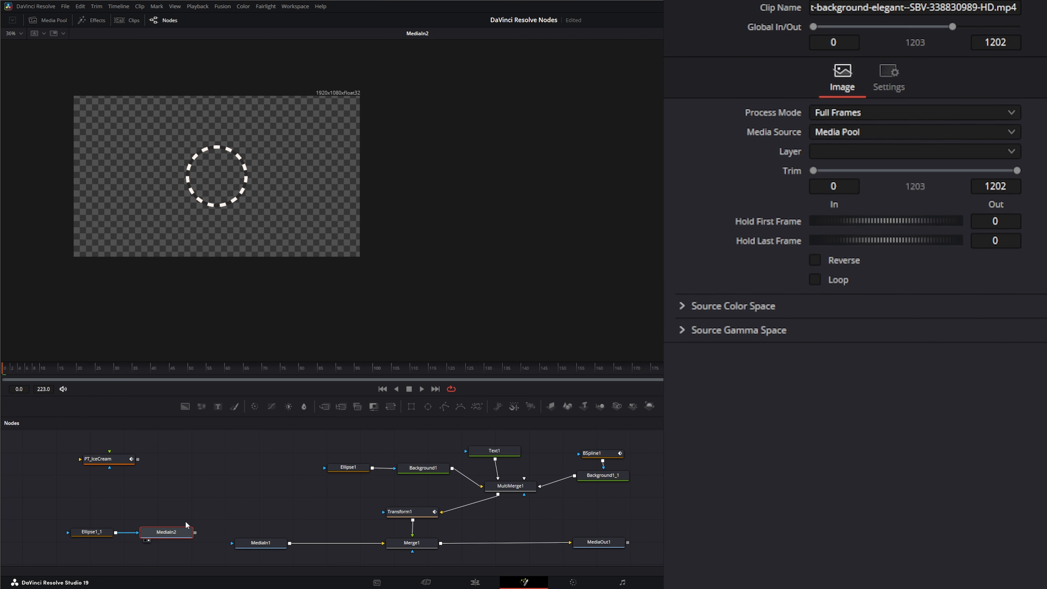
key("shift+space")
type("tra")
key("BackSpace")
key("BackSpace")
key("BackSpace")
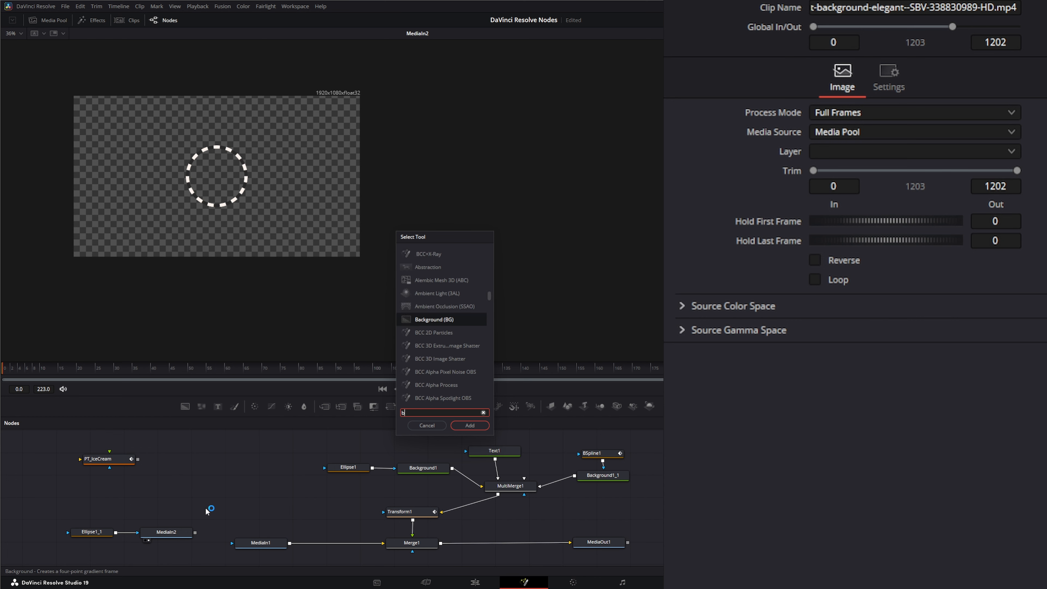
type("bit")
key("Return")
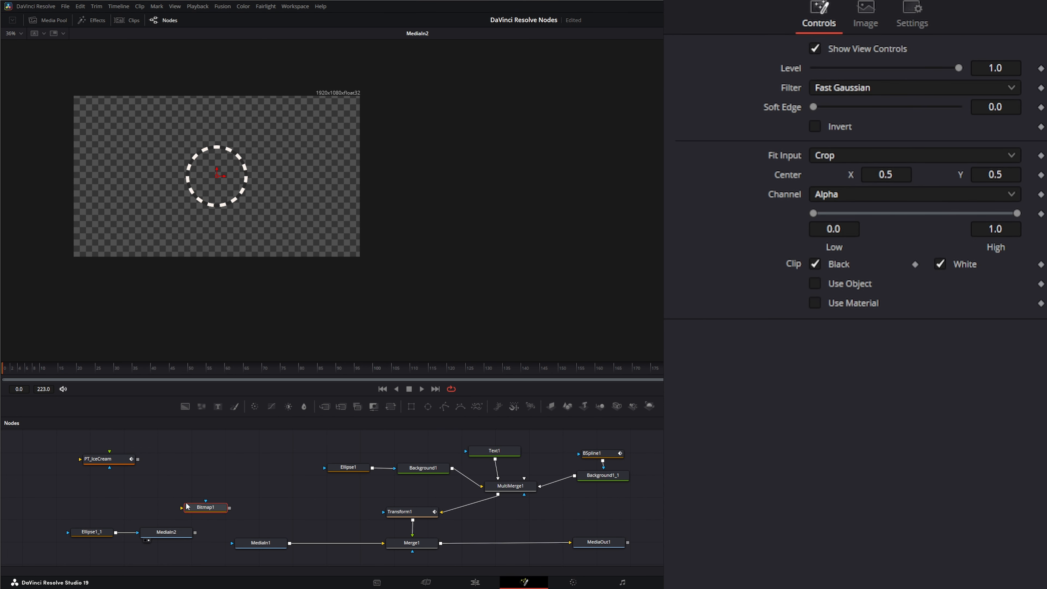
left_click_drag(205, 508, 236, 503)
left_click_drag(195, 533, 247, 493)
key("1")
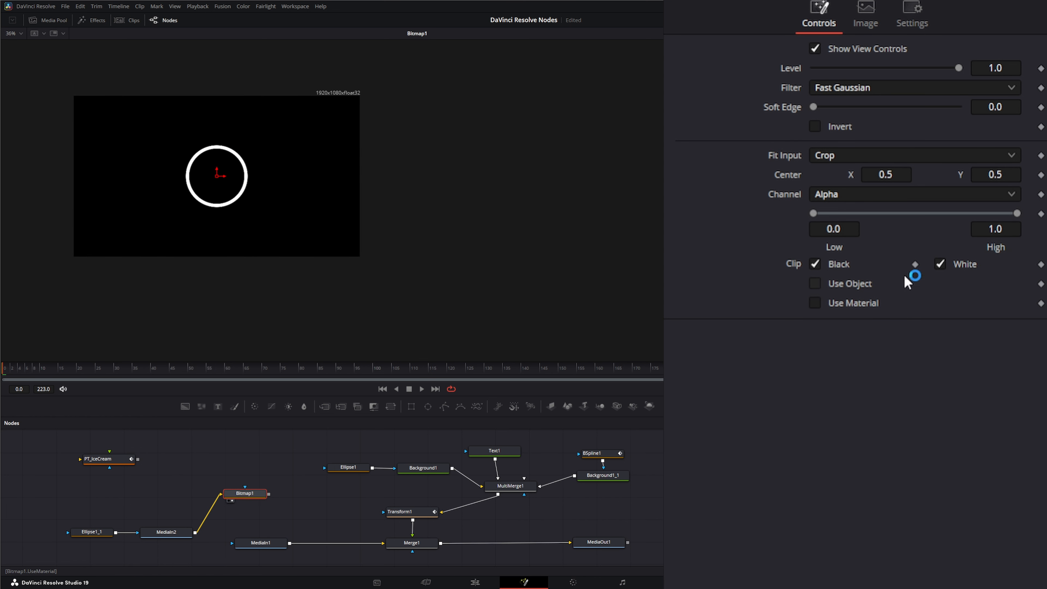
- Set Bitmap1's Channel to Luminance and raise its Low threshold to 0.176
left_click(834, 195)
left_click(857, 301)
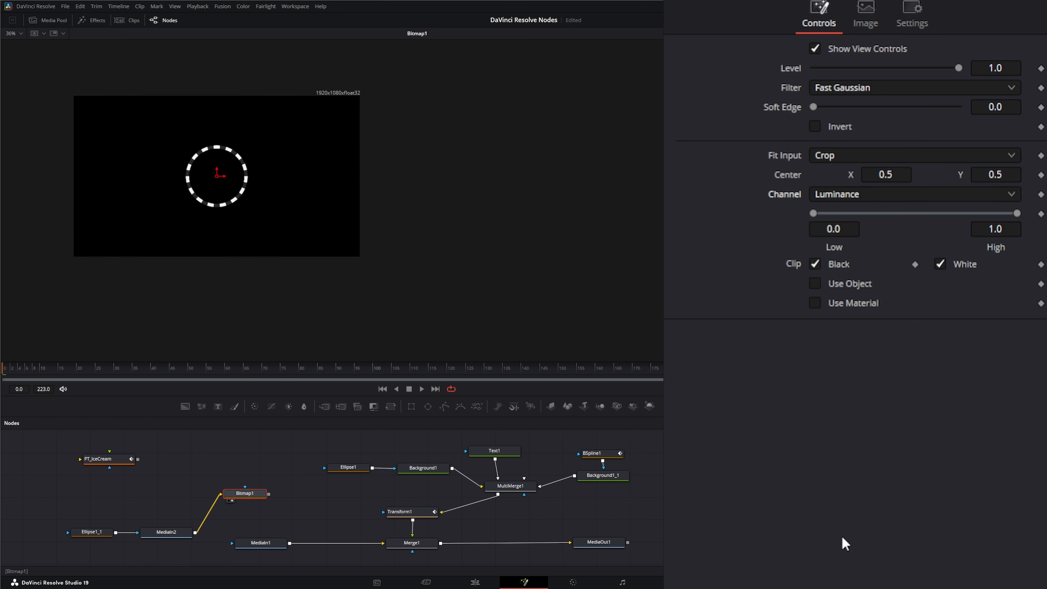
left_click_drag(812, 214, 847, 213)
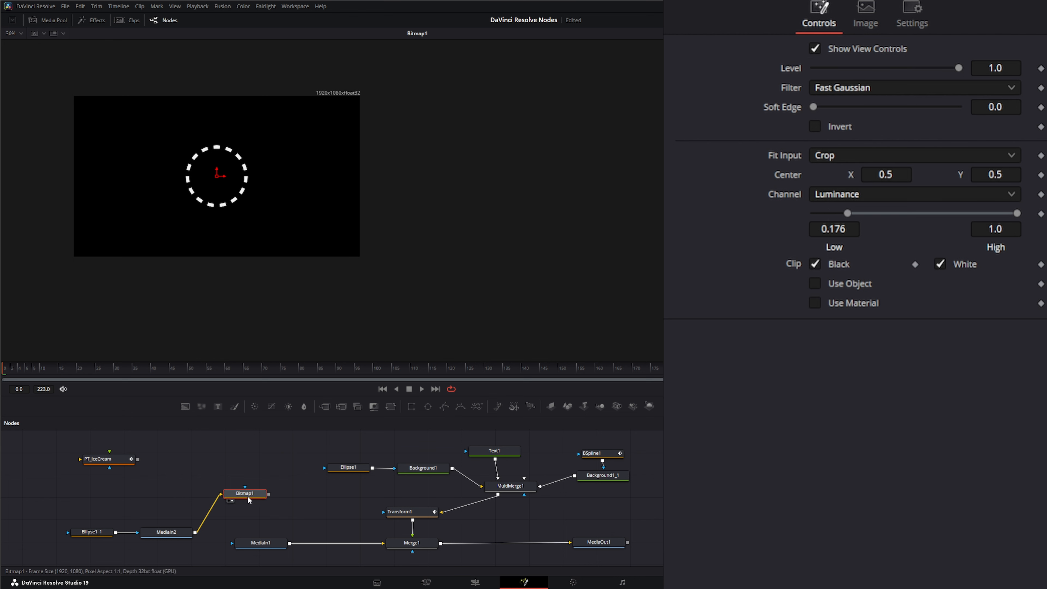
- Connect Bitmap1 to MultiMerge1 as another layer, view Merge1 and play back the composite
left_click_drag(259, 494, 525, 479)
left_click_drag(526, 480, 527, 481)
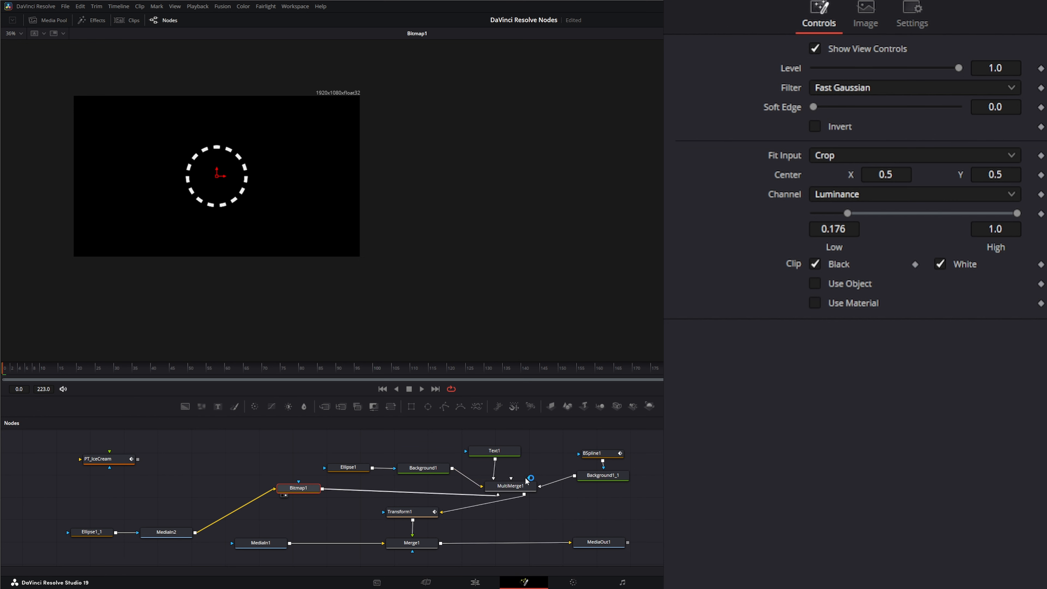
left_click_drag(418, 546, 350, 311)
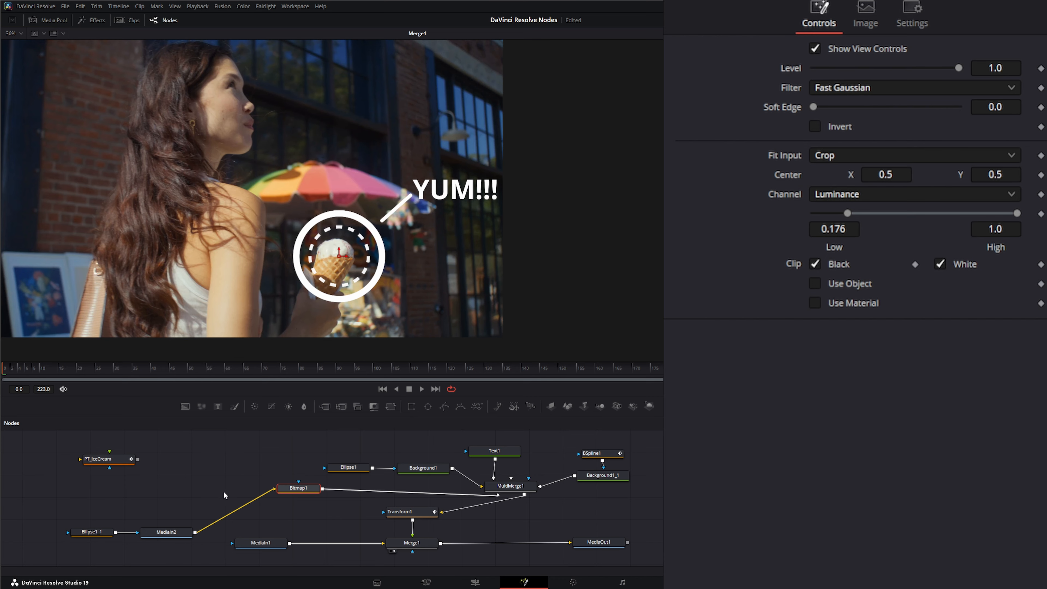
left_click(421, 388)
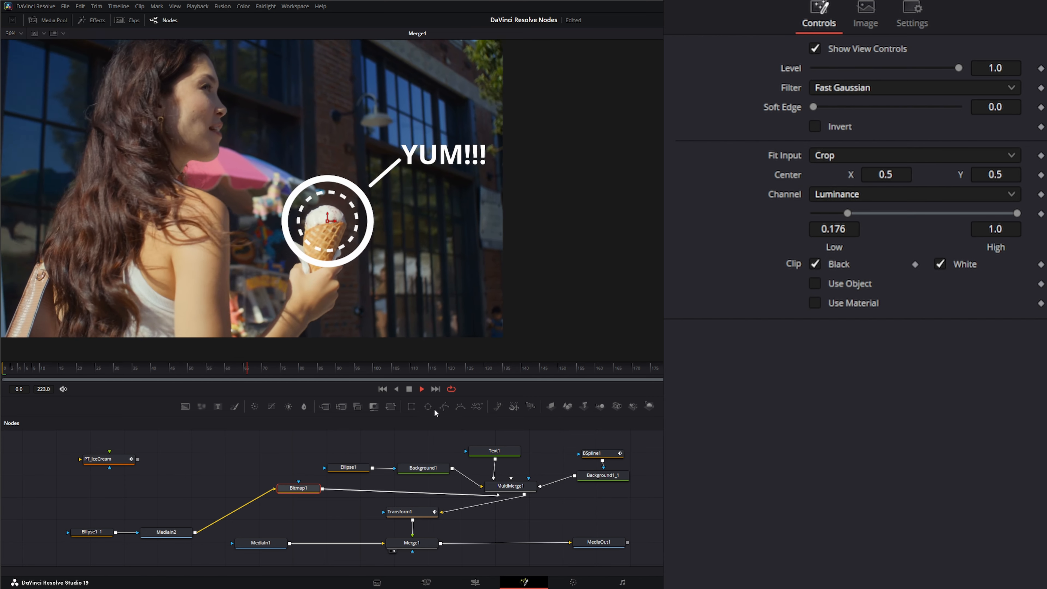
left_click(409, 388)
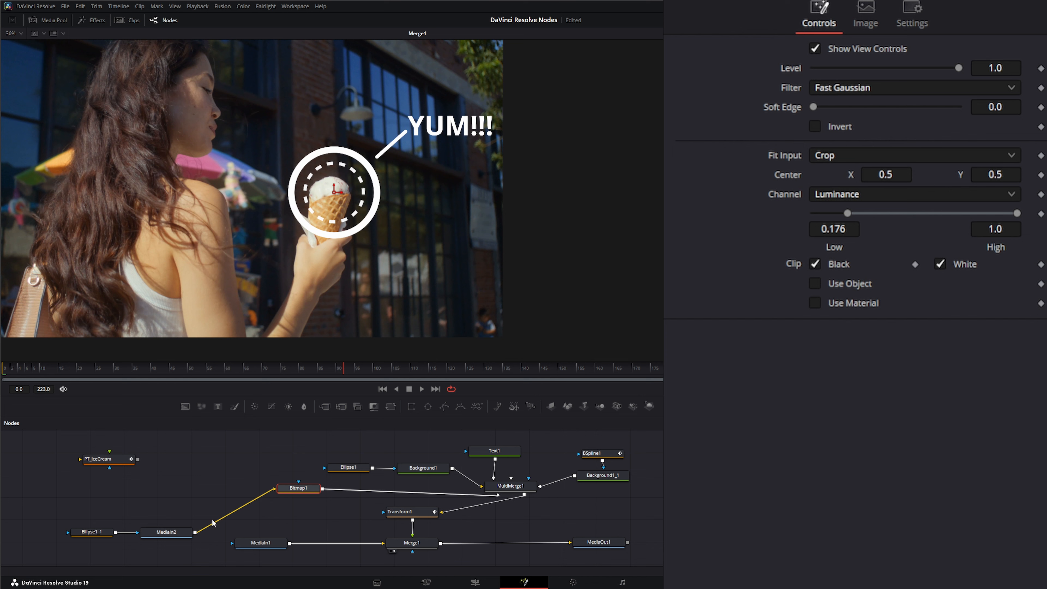
- View Ellipse1_1 and MediaIn2 individually, disconnect the mask from MediaIn2 and play the unmasked clip
left_click(169, 536)
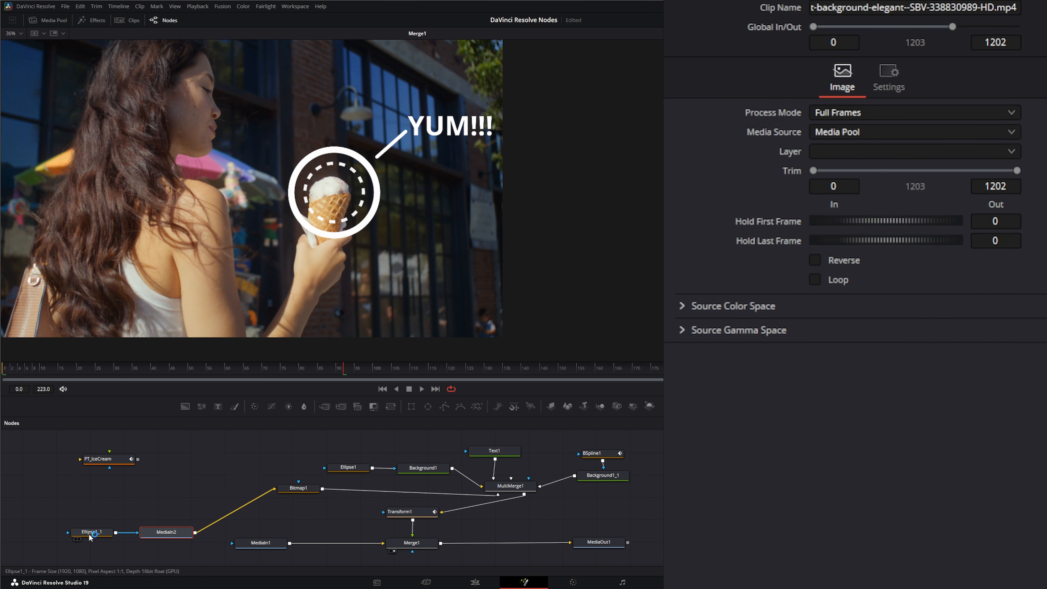
left_click_drag(112, 314, 115, 267)
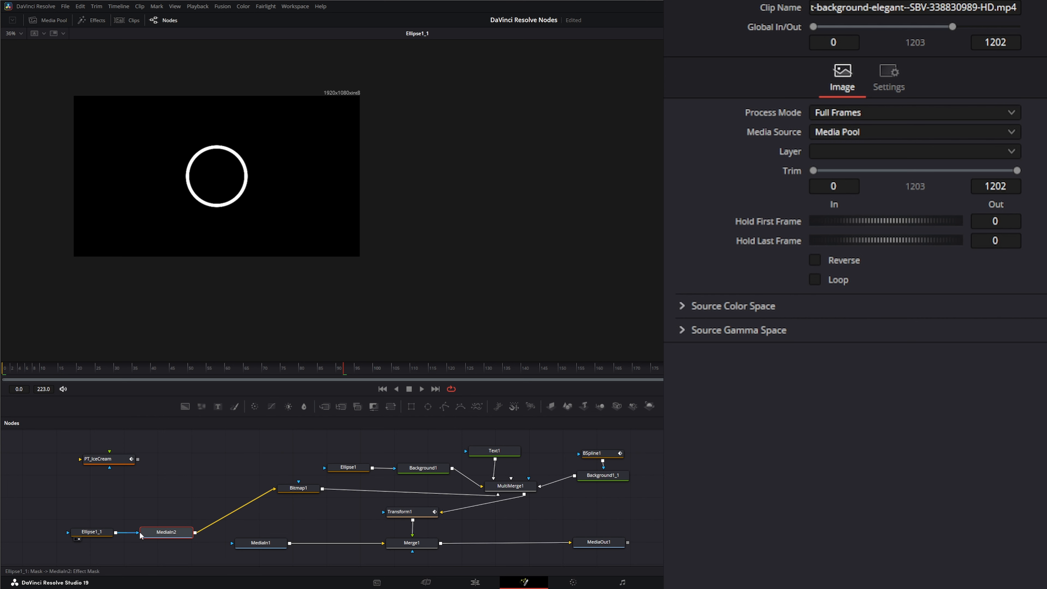
left_click_drag(166, 532, 172, 276)
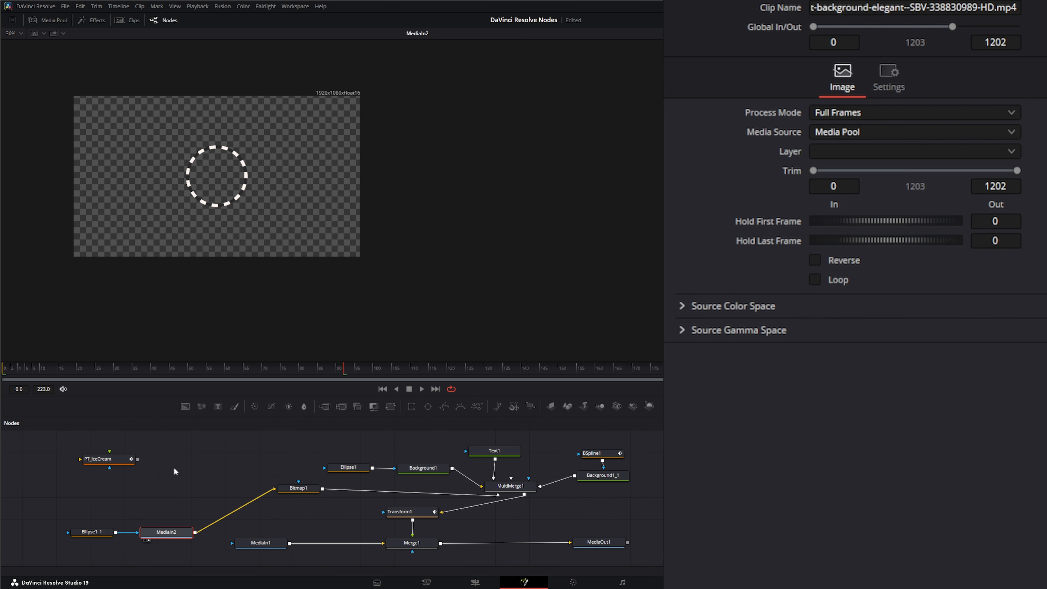
left_click_drag(137, 535, 122, 531)
left_click(420, 388)
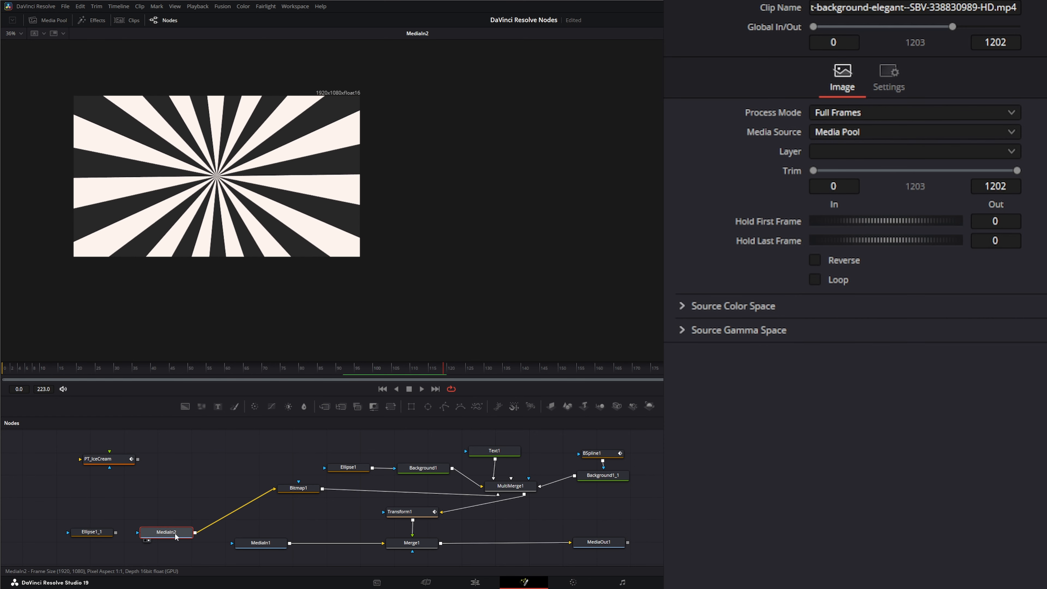
- Turn on Loop for MediaIn2 and insert a TimeSpeed node after it with Speed set to 5
left_click(816, 281)
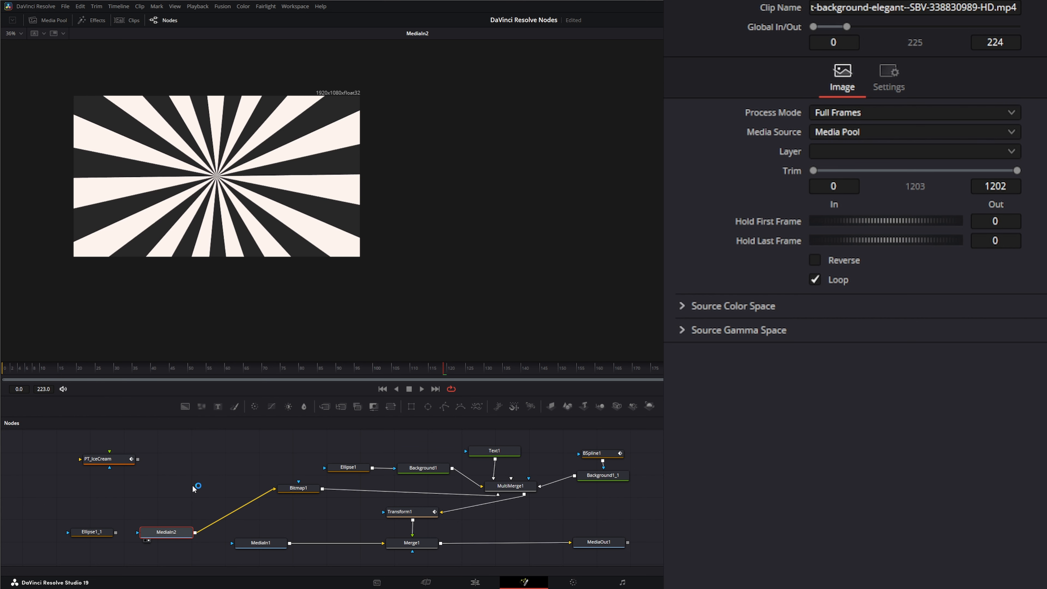
key("shift+space")
type("time")
key("Return")
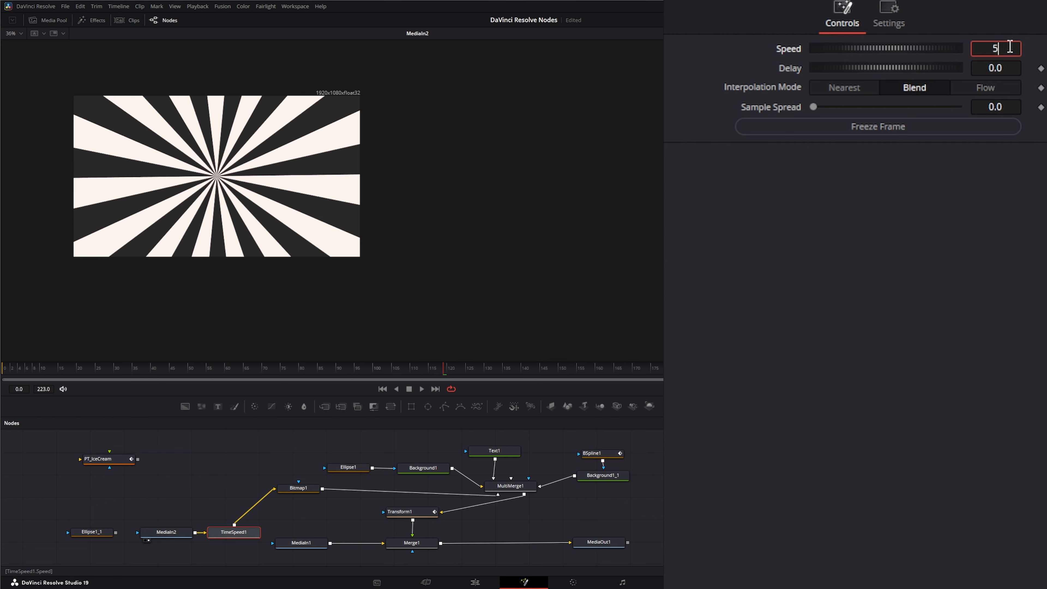
key("Tab")
- Preview the sped-up clip from TimeSpeed1 and reconnect Ellipse1_1 as the mask of MediaIn2
left_click(422, 388)
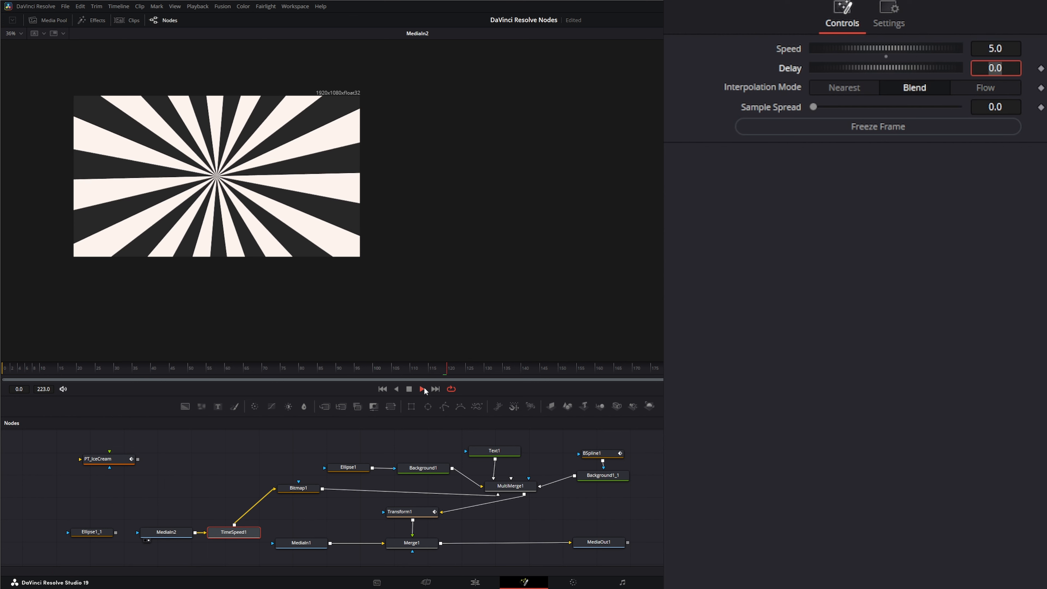
left_click(408, 389)
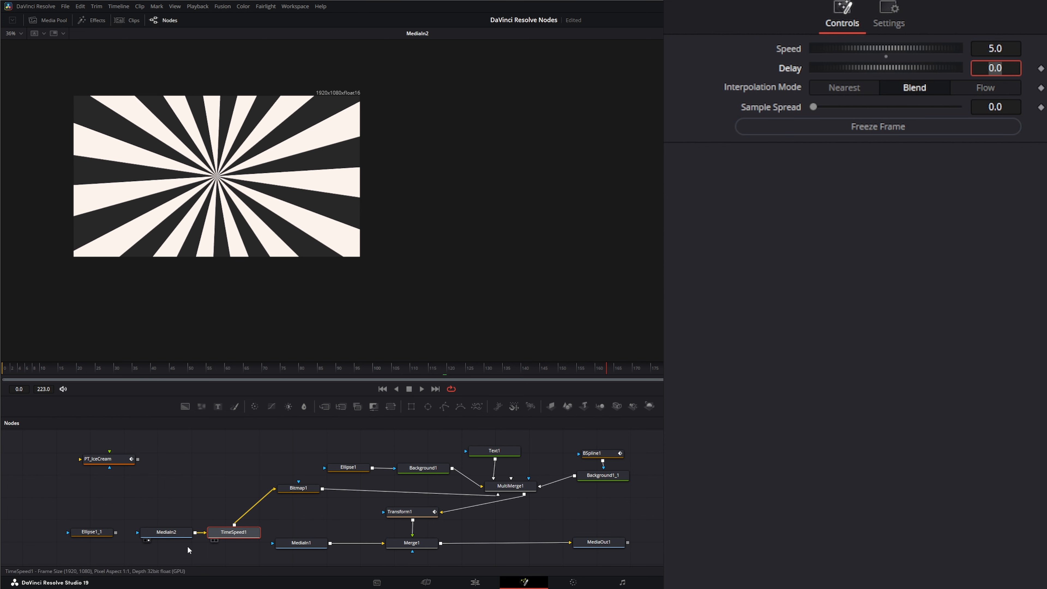
left_click_drag(233, 529, 260, 346)
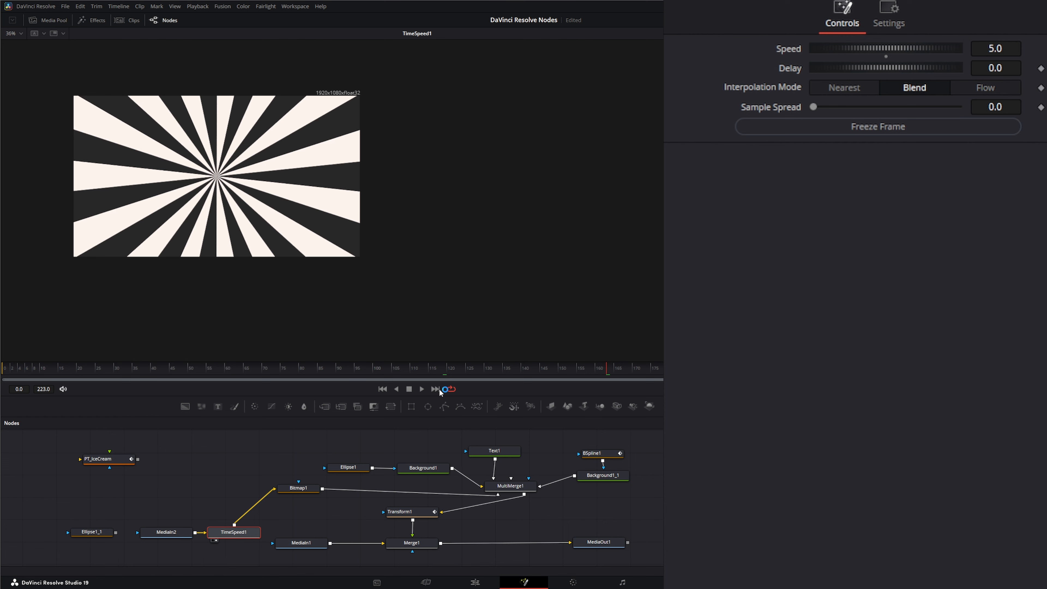
left_click(410, 389)
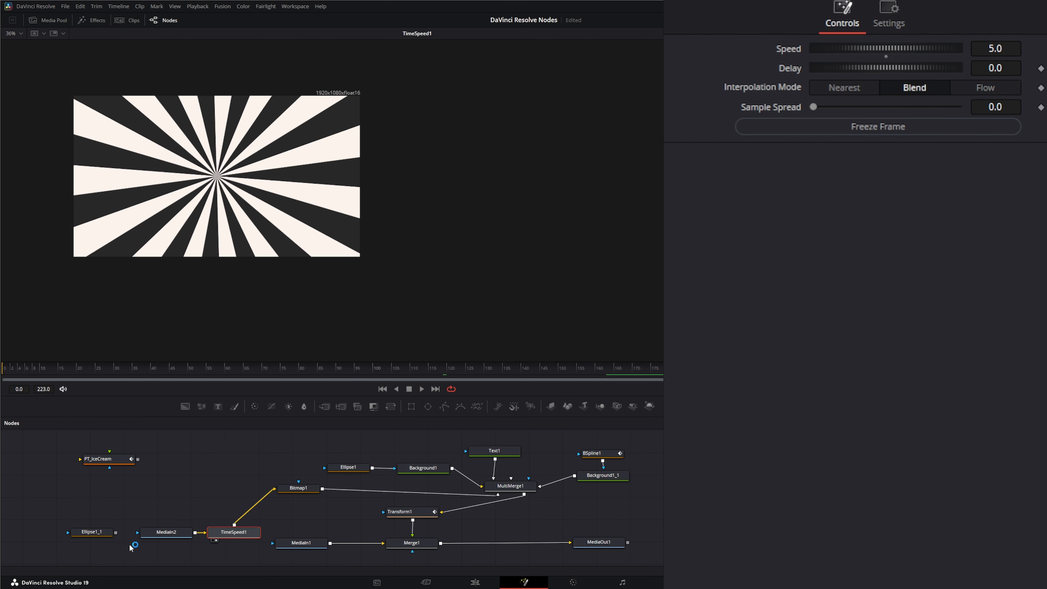
left_click_drag(116, 535, 138, 536)
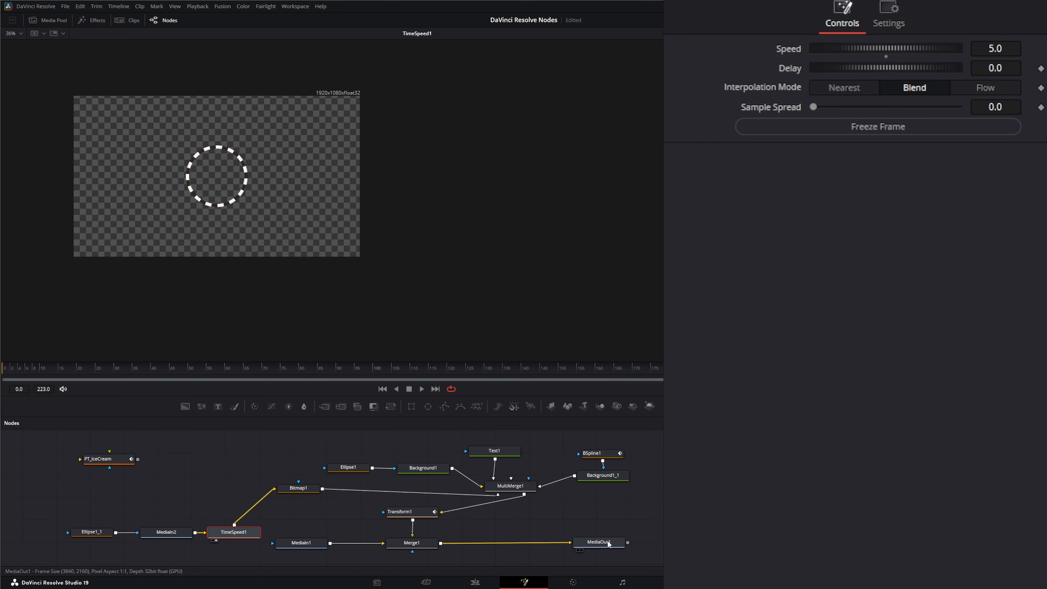
- View the final composite from MediaOut1 and play it back
left_click_drag(608, 542, 296, 247)
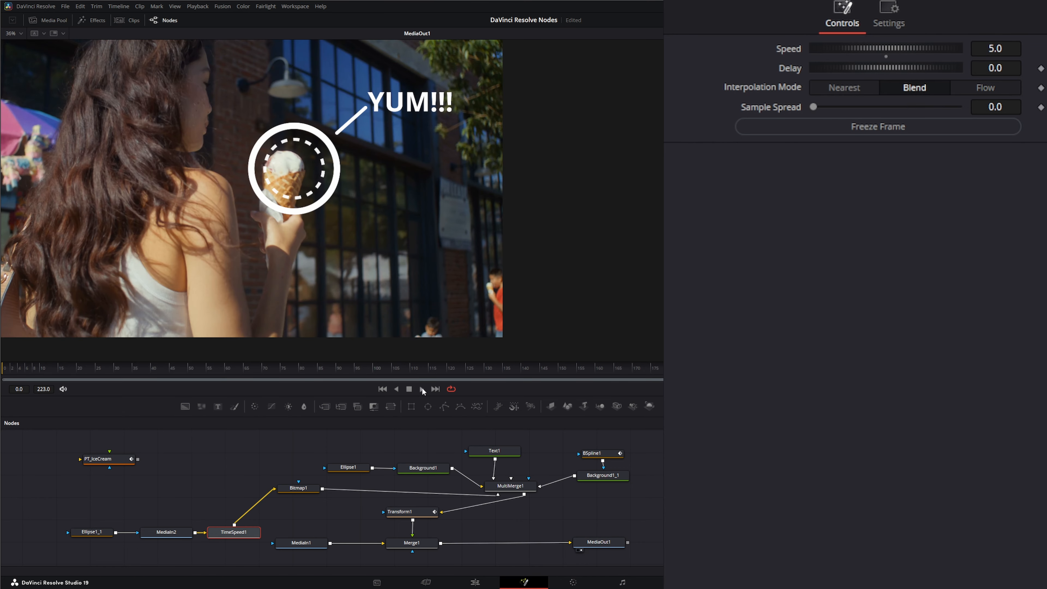
left_click(422, 387)
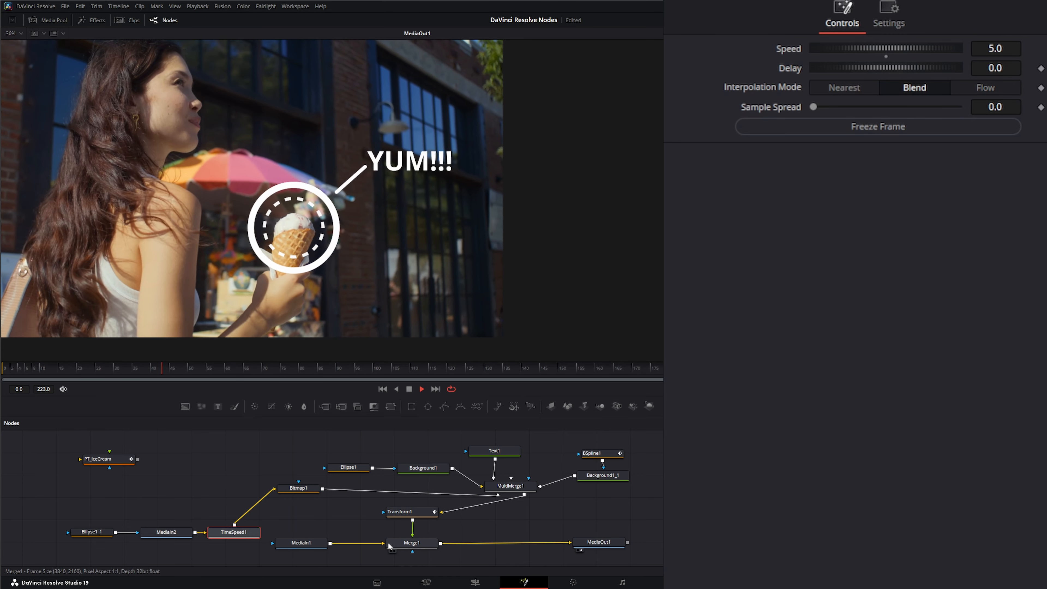
- Set the operation of the PT_IceCream tracker node to None, return to its tracker settings and select MediaOut1
left_click(104, 460)
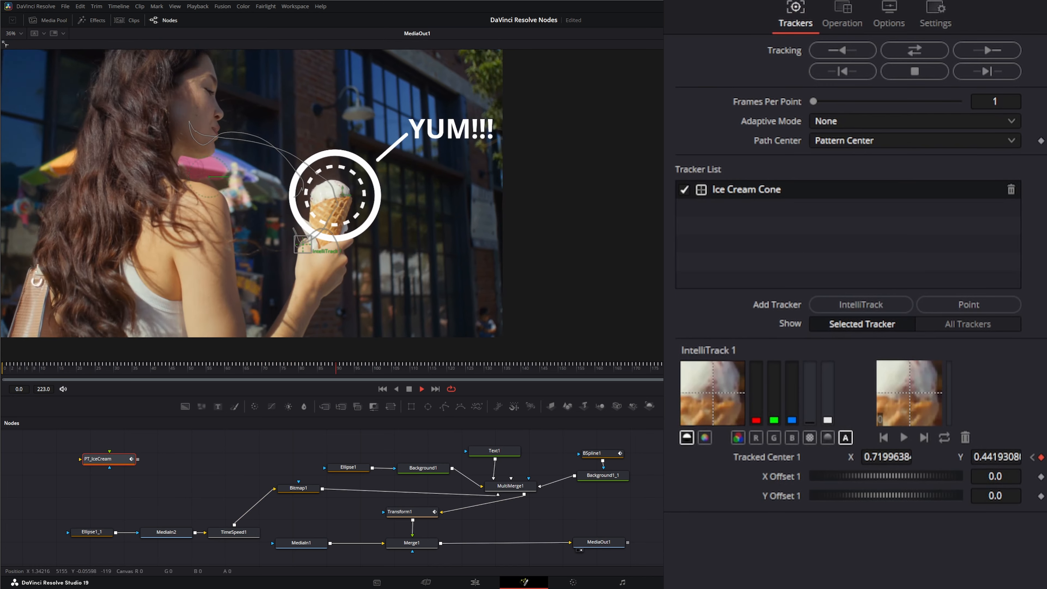
left_click(837, 24)
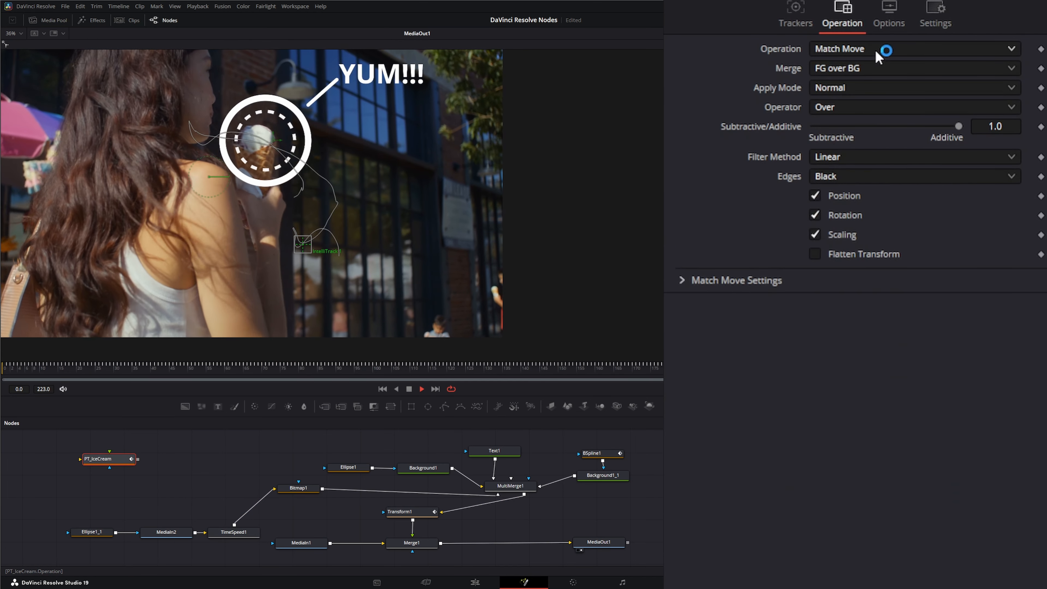
left_click(865, 52)
left_click(853, 68)
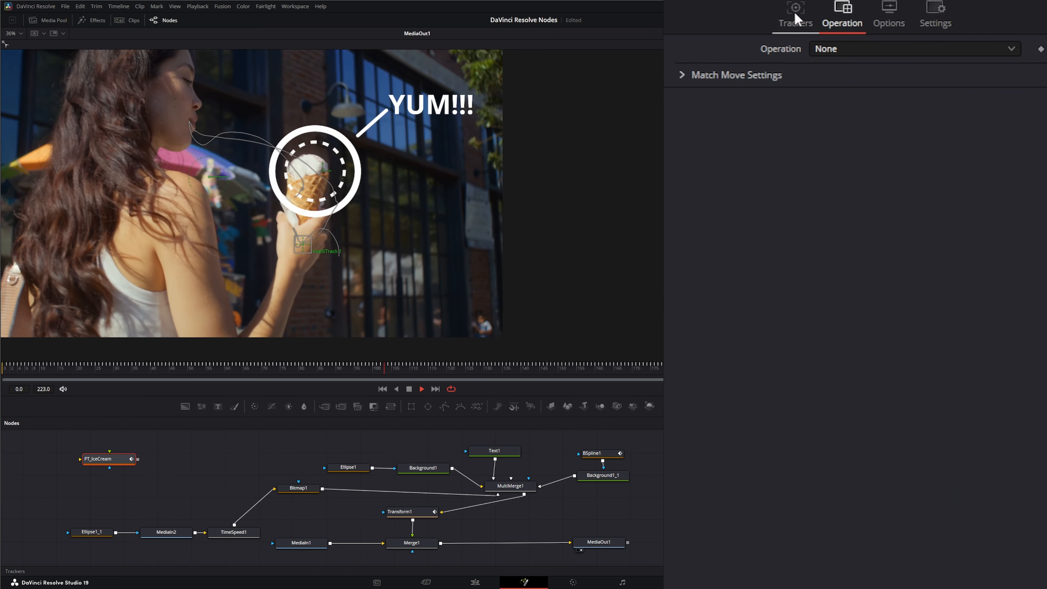
left_click(795, 19)
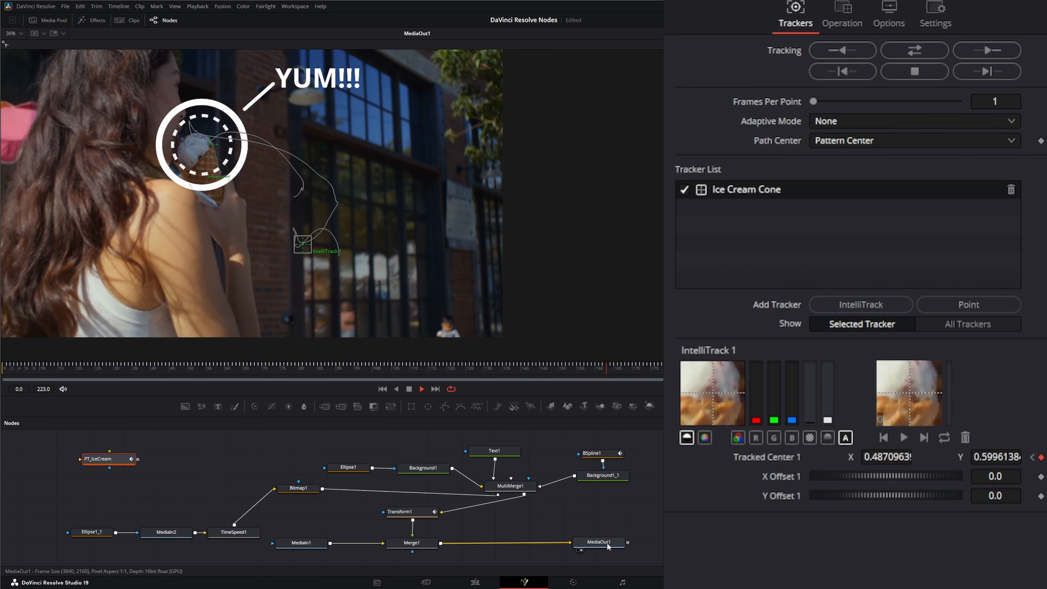
left_click(603, 542)
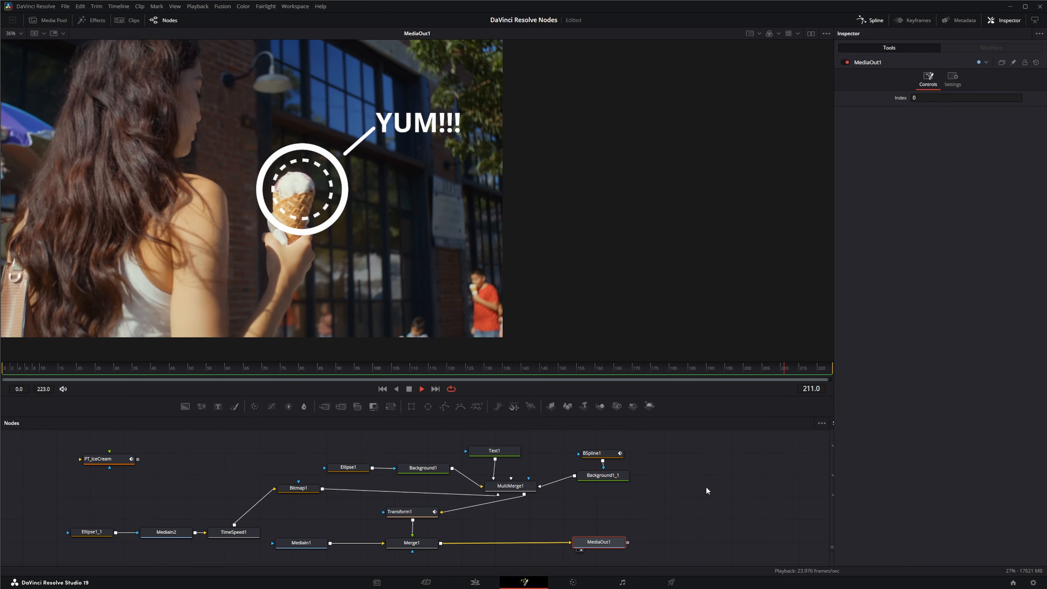